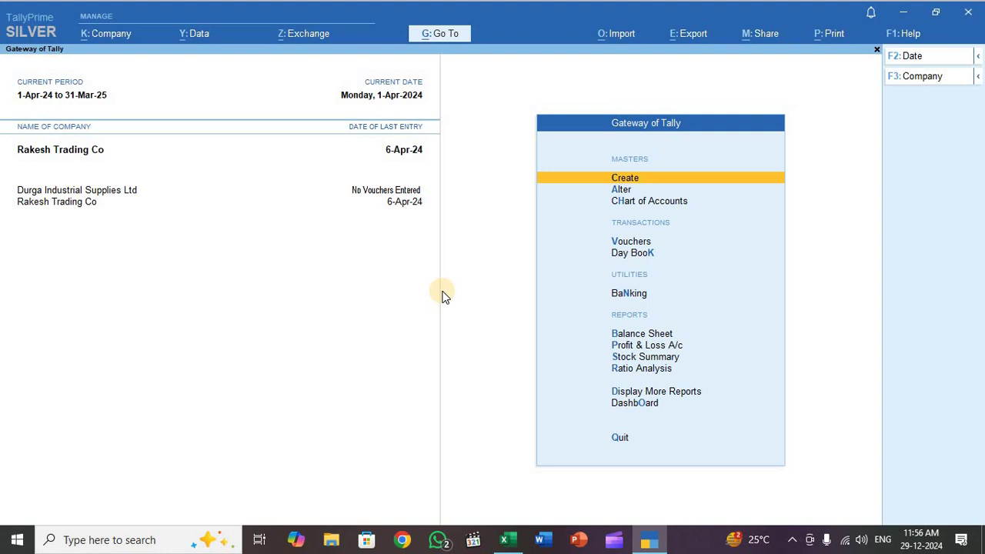
# Step: Open the Statistics report from Statements of Accounts for Rakesh Trading Co
pyautogui.press('Down')
pyautogui.press('Down')
pyautogui.press('Down')
pyautogui.press('Down')
pyautogui.press('Down')
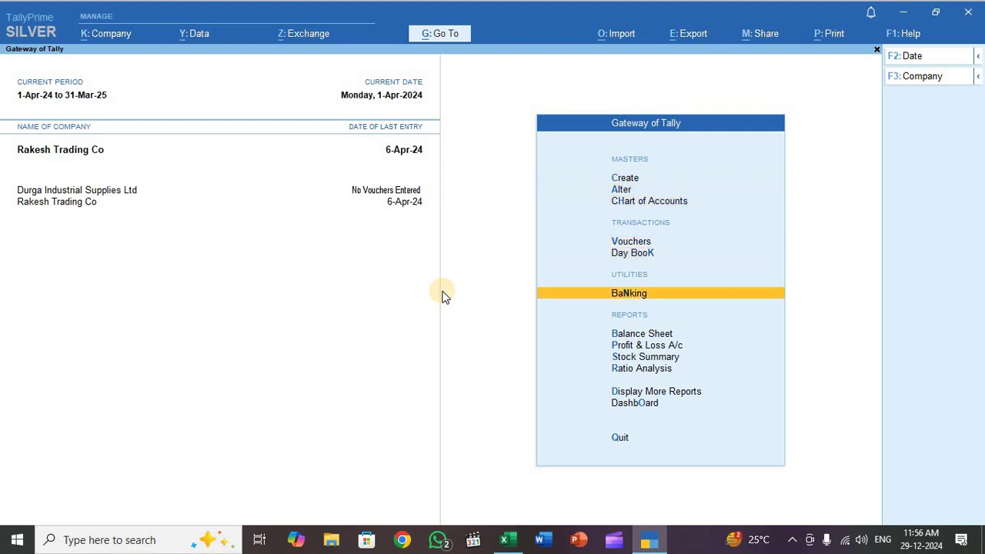
pyautogui.press('d')
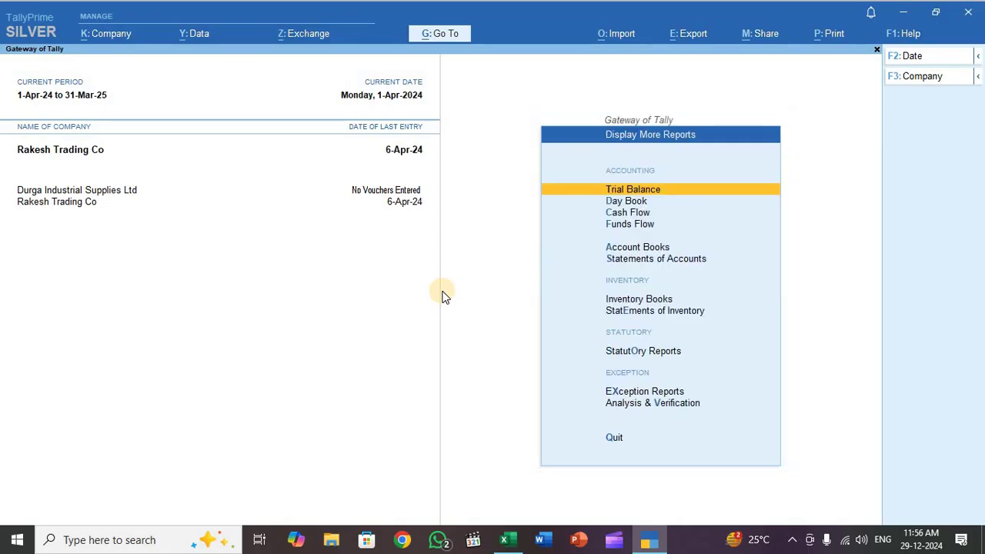
pyautogui.press('Down')
pyautogui.press('Down')
pyautogui.press('Down')
pyautogui.press('Down')
pyautogui.press('Down')
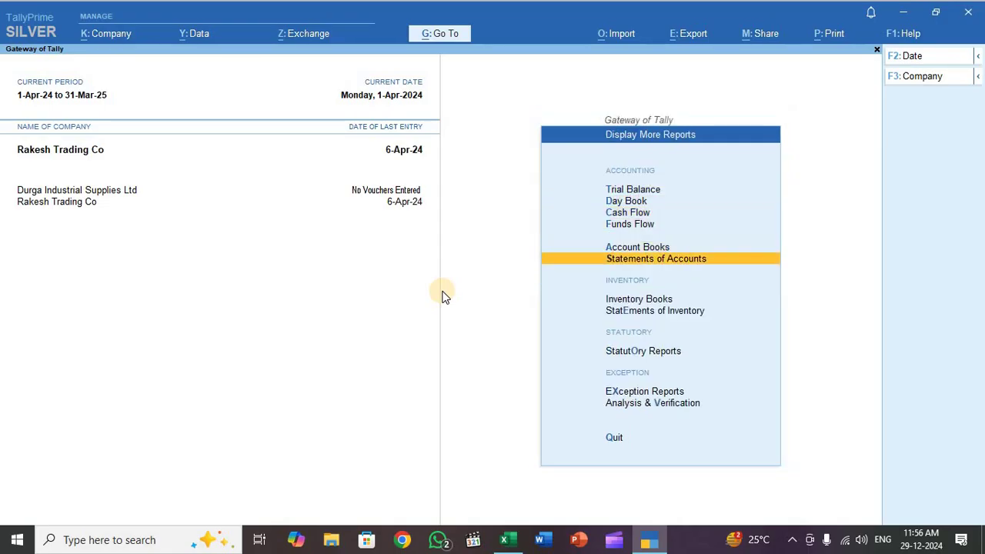
pyautogui.press('Return')
pyautogui.press('Down')
pyautogui.press('Down')
pyautogui.press('Down')
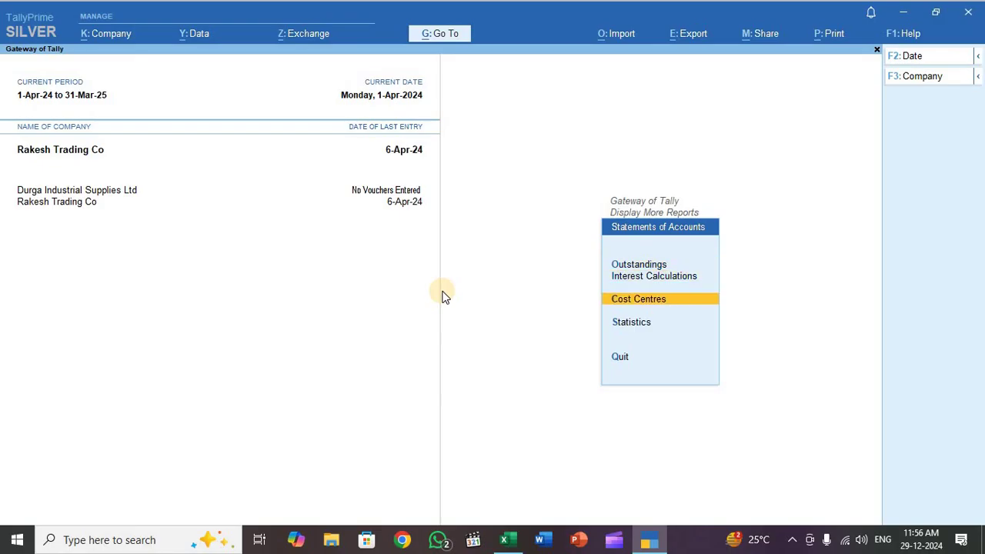
pyautogui.press('Return')
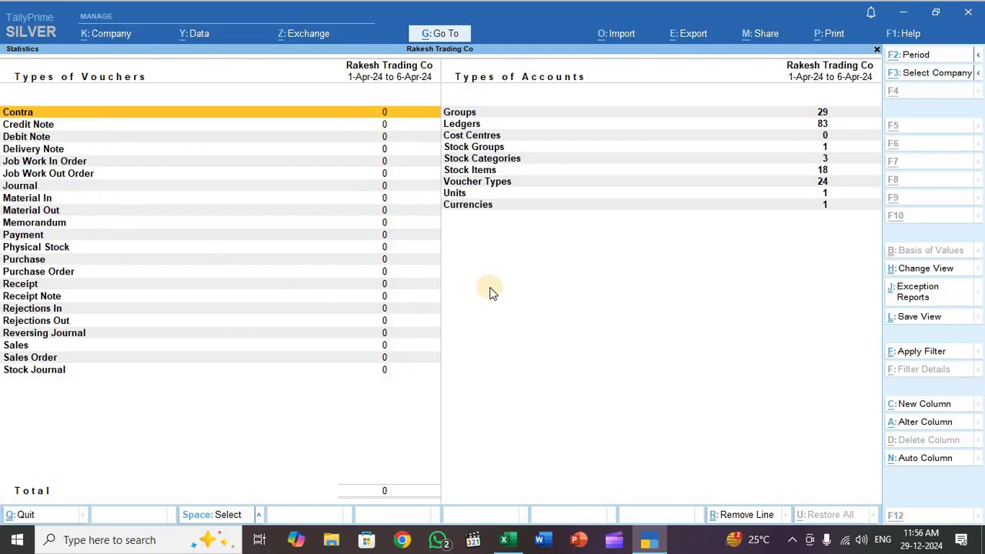
pyautogui.hotkey('alt', 'Tab')
pyautogui.hotkey('alt', 'Tab')
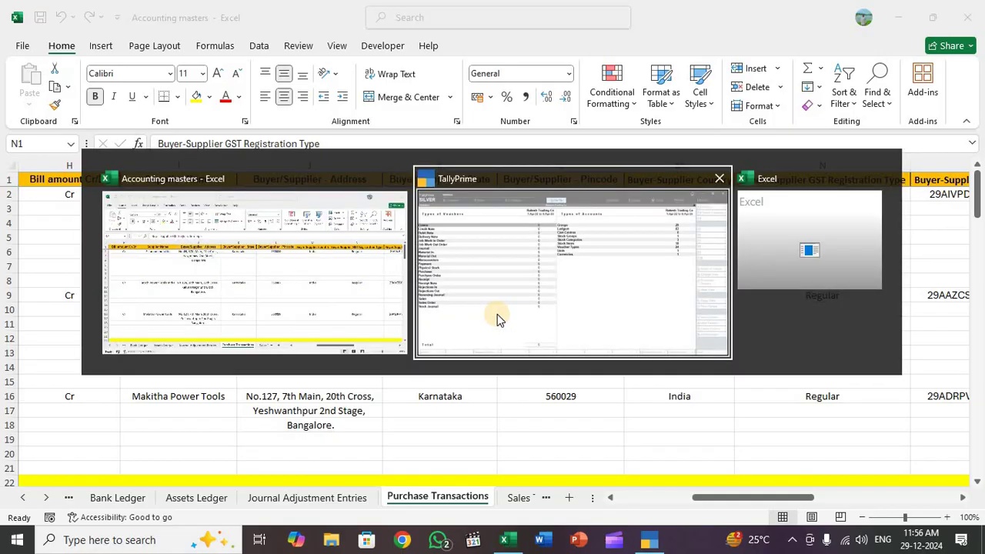
pyautogui.click(497, 318)
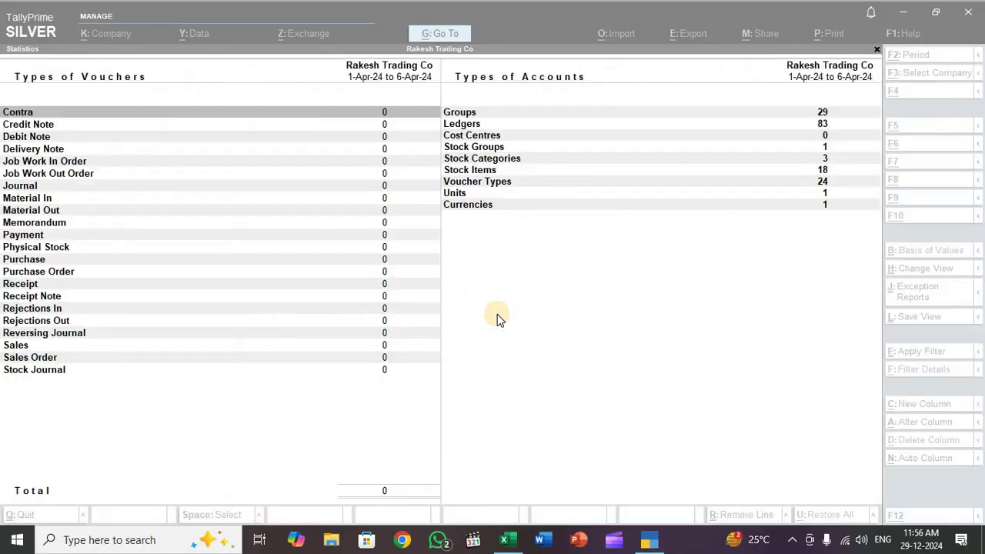
# Step: Reopen the Statistics report and examine the voucher types down to the Purchase row
pyautogui.press('Escape')
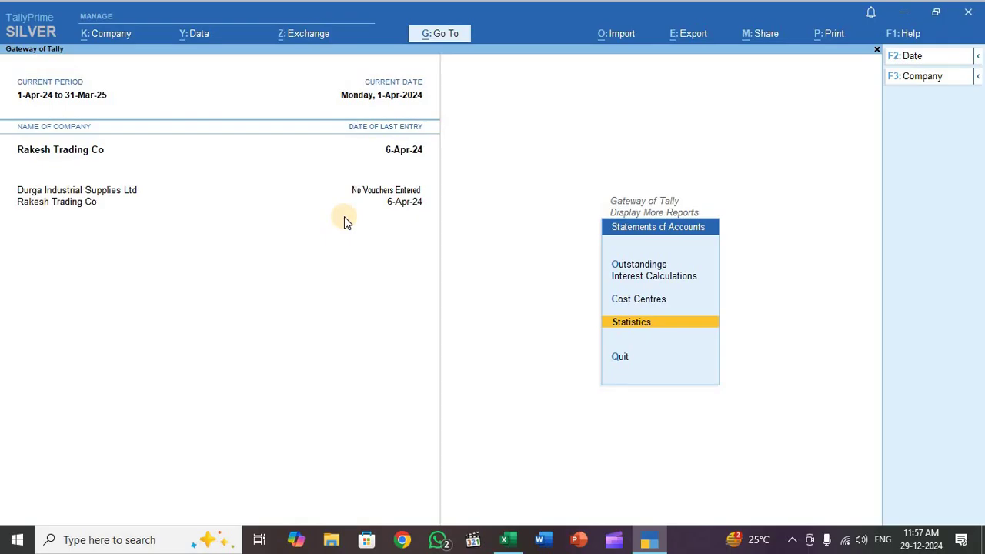
pyautogui.press('Return')
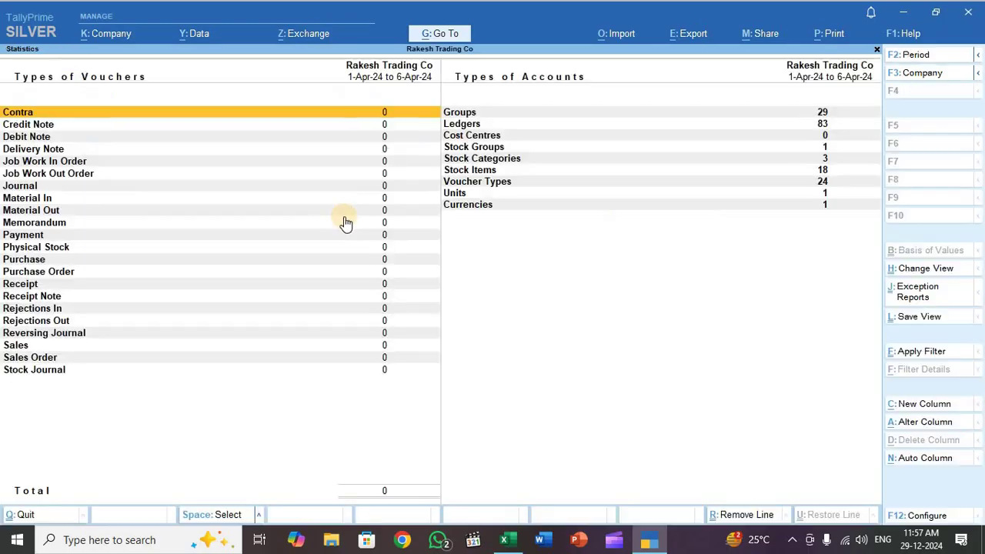
pyautogui.press('Down')
pyautogui.press('Down')
pyautogui.press('Down')
pyautogui.press('Down')
pyautogui.press('Down')
pyautogui.press('Down')
pyautogui.press('Down')
pyautogui.press('Down')
pyautogui.press('Down')
pyautogui.press('Down')
pyautogui.press('Down')
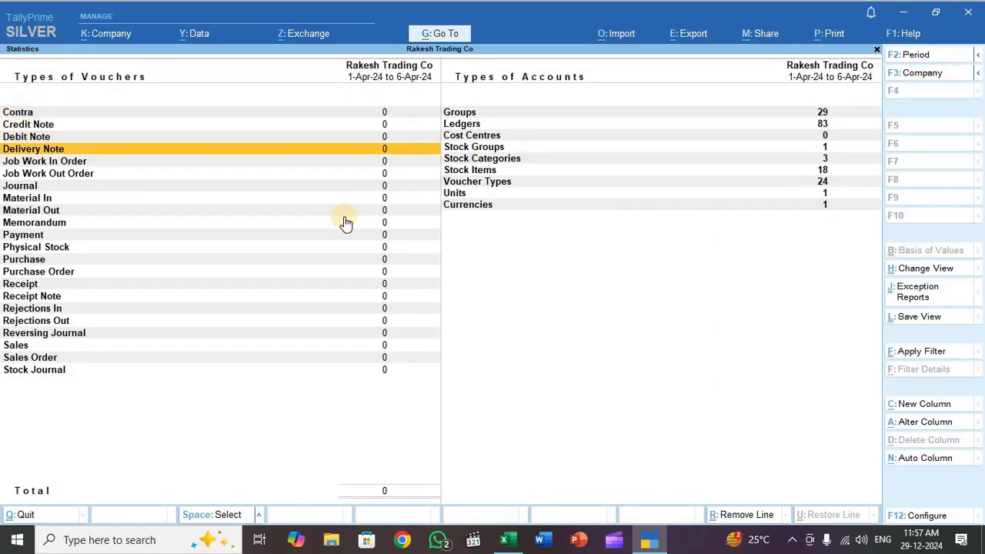
pyautogui.press('Down')
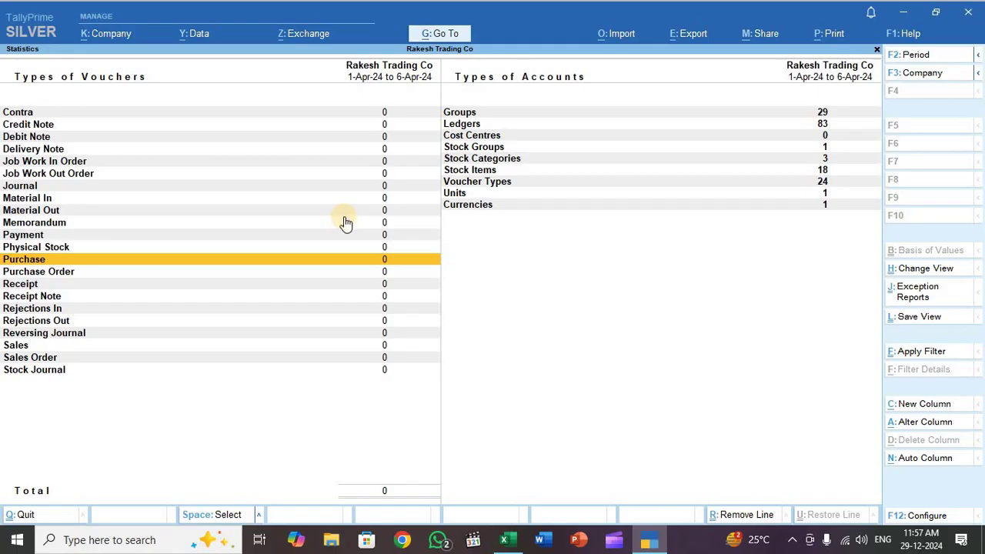
# Step: View the Purchase voucher details from the Statistics report, and return to the Gateway of Tally
pyautogui.press('Return')
pyautogui.press('Escape')
pyautogui.press('Escape')
pyautogui.press('Escape')
pyautogui.press('Escape')
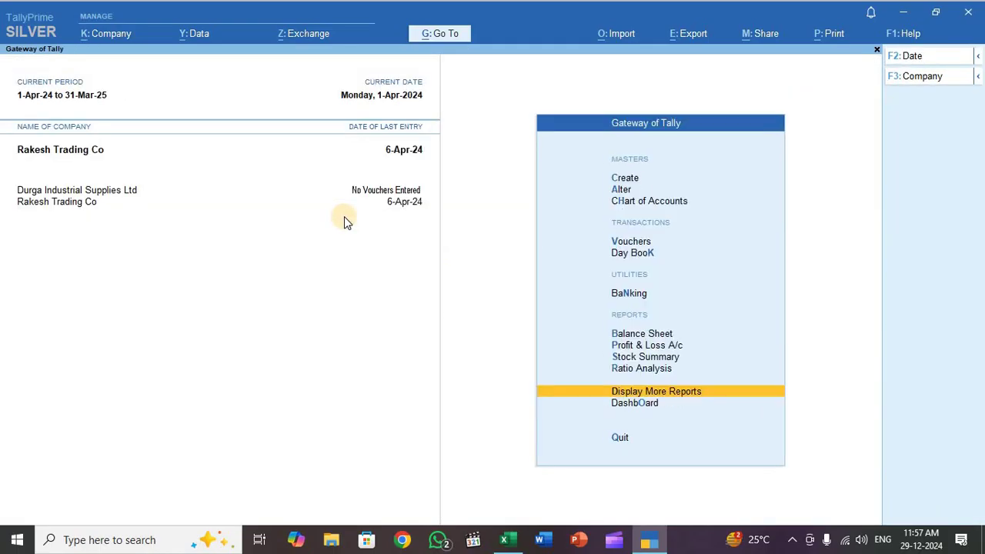
# Step: Start creating an Excel import mapping template for transactions
pyautogui.hotkey('alt', 'o')
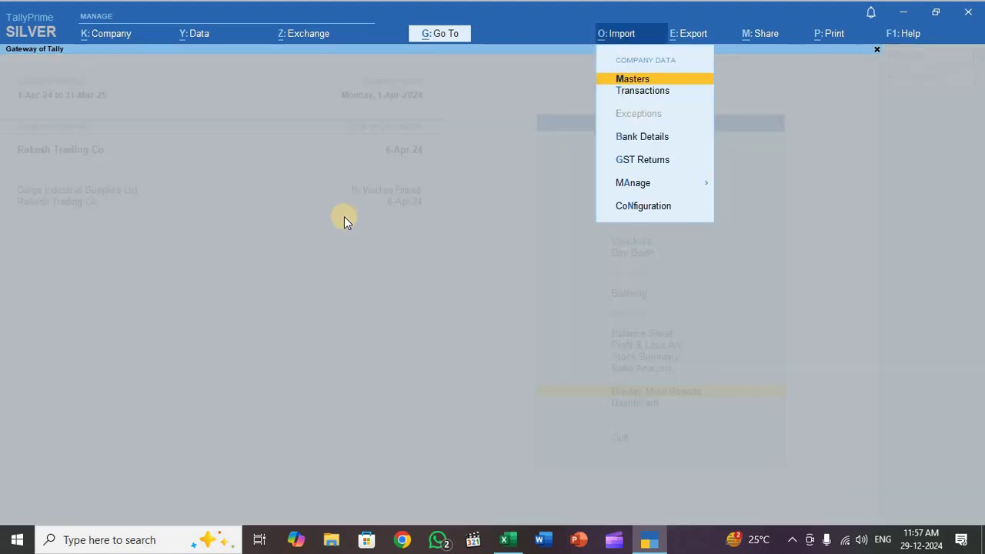
pyautogui.press('a')
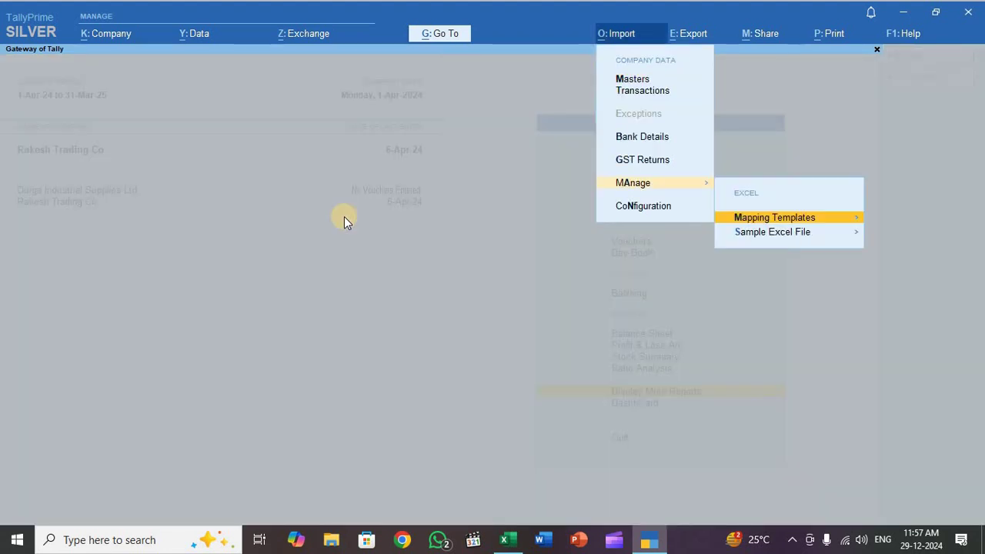
pyautogui.press('Return')
pyautogui.press('Down')
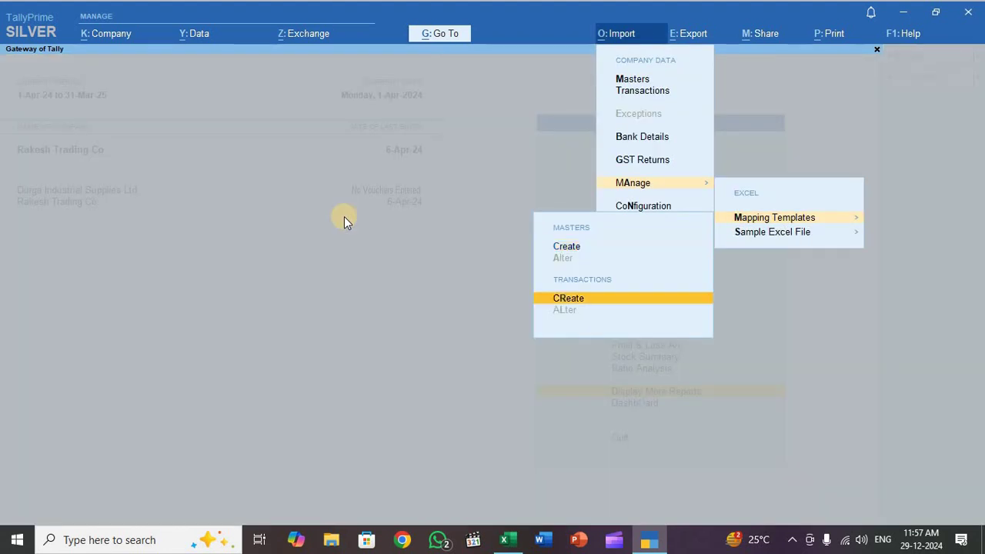
pyautogui.press('Return')
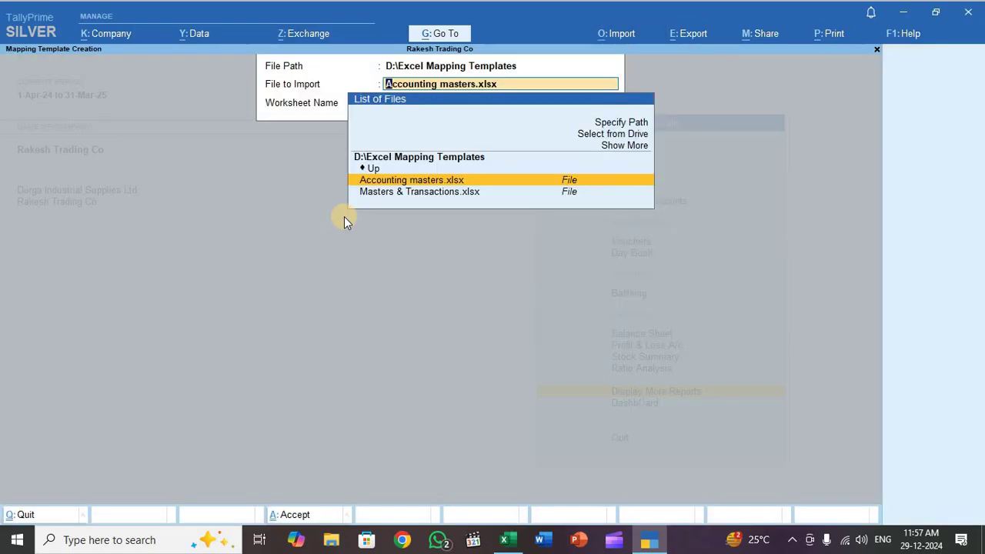
# Step: Select Accounting masters.xlsx from the D:\Excel Mapping Templates folder as the file to import
pyautogui.press('Up')
pyautogui.press('Up')
pyautogui.press('Up')
pyautogui.press('Up')
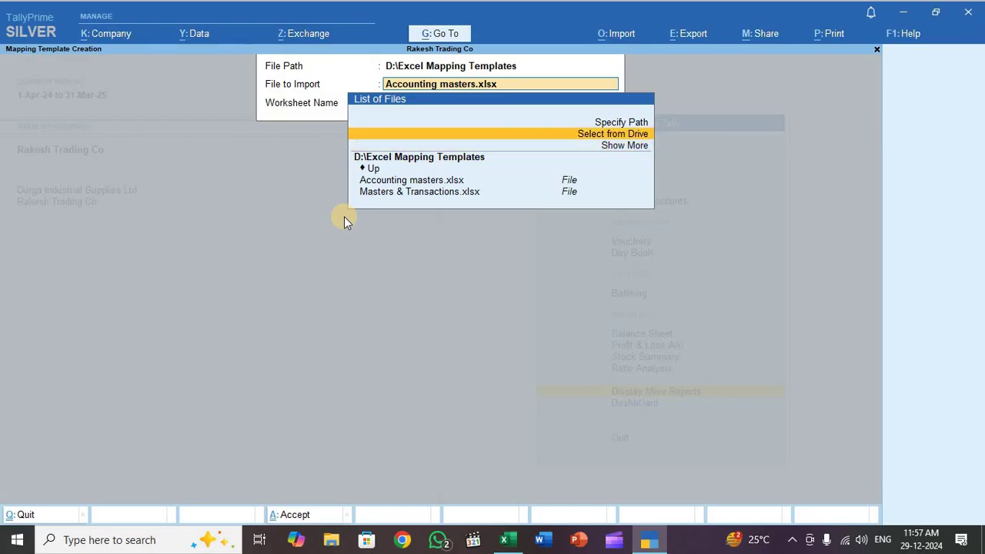
pyautogui.press('Return')
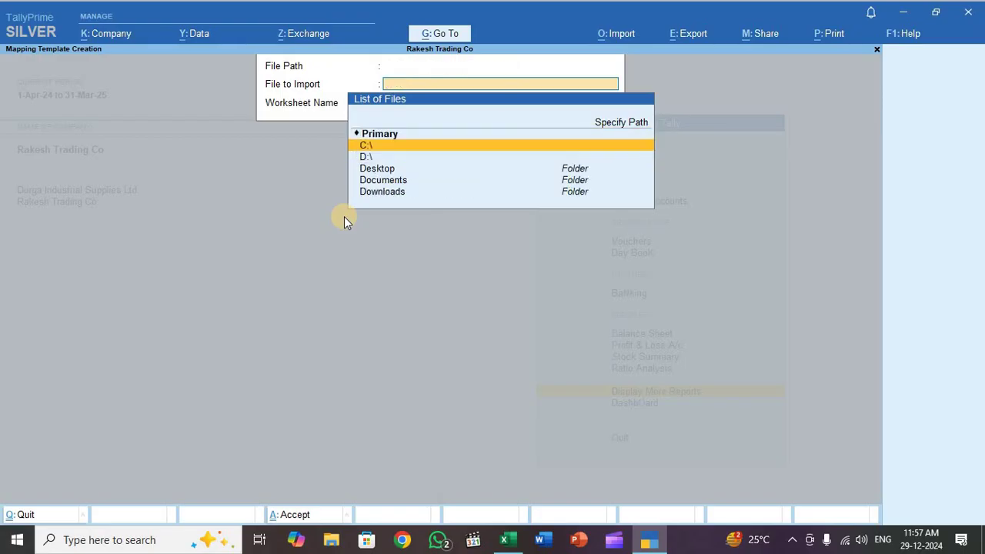
pyautogui.press('Down')
pyautogui.press('Down')
pyautogui.press('Up')
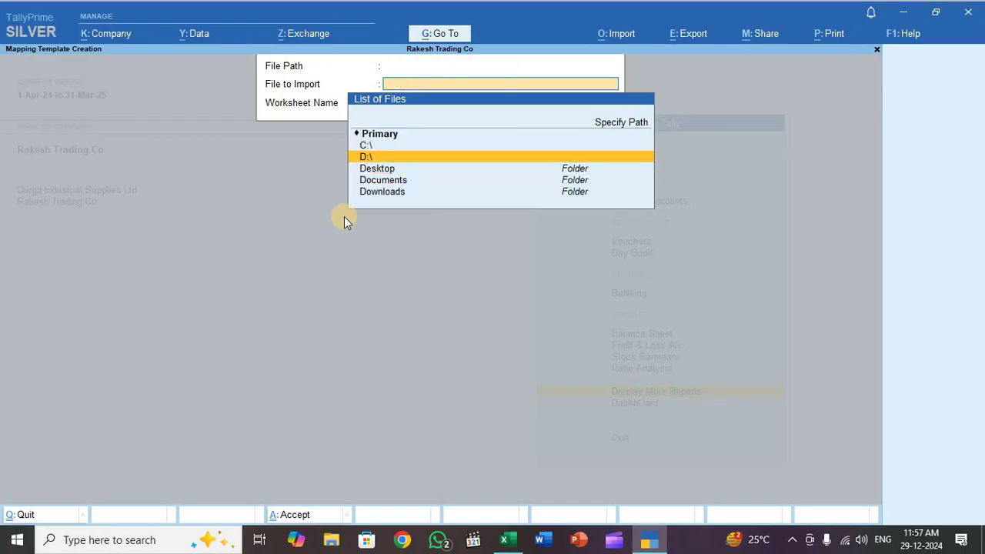
pyautogui.press('Return')
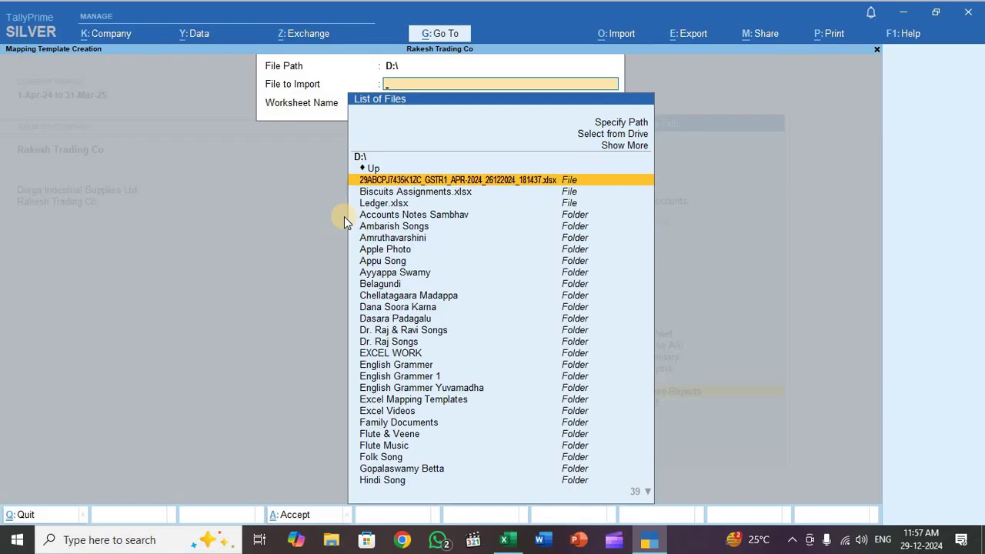
pyautogui.write('exce')
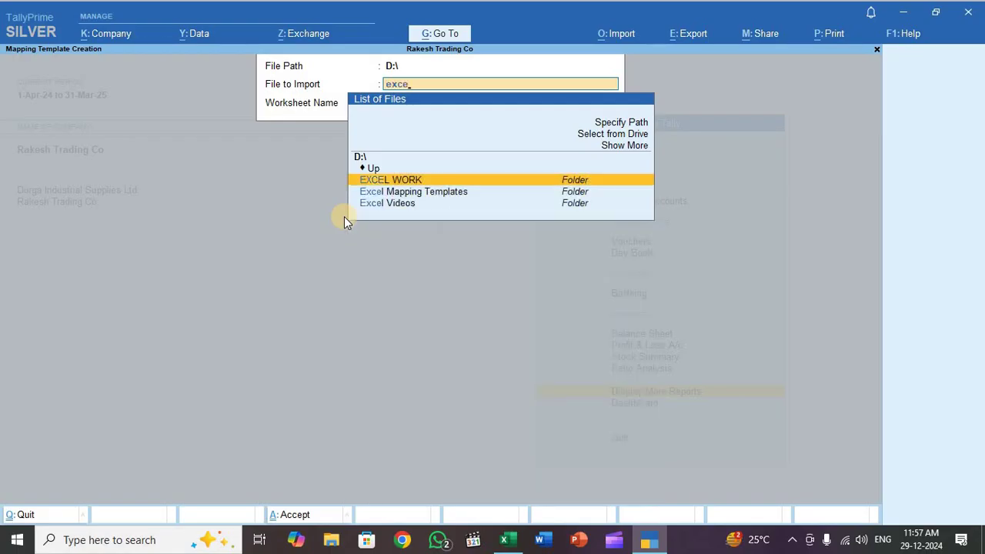
pyautogui.press('Down')
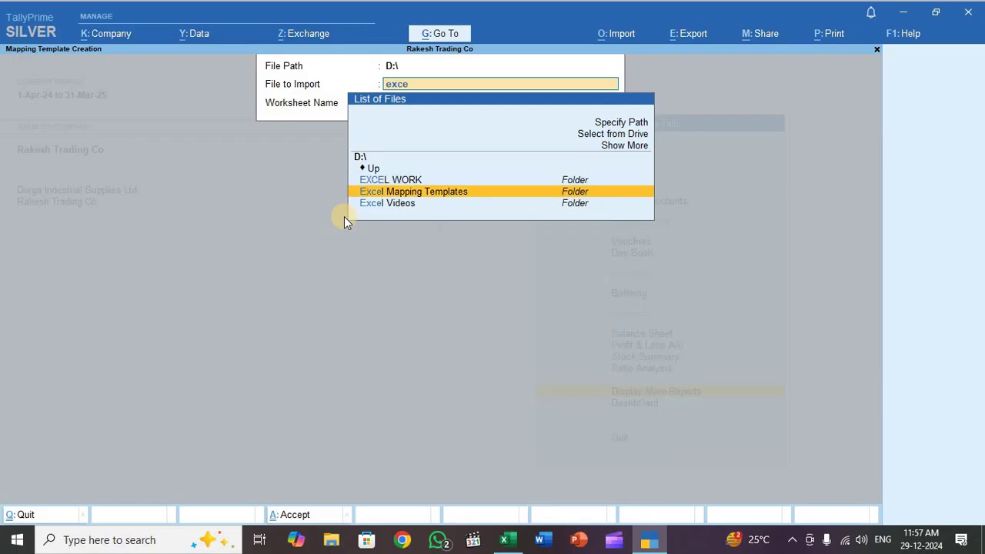
pyautogui.press('Return')
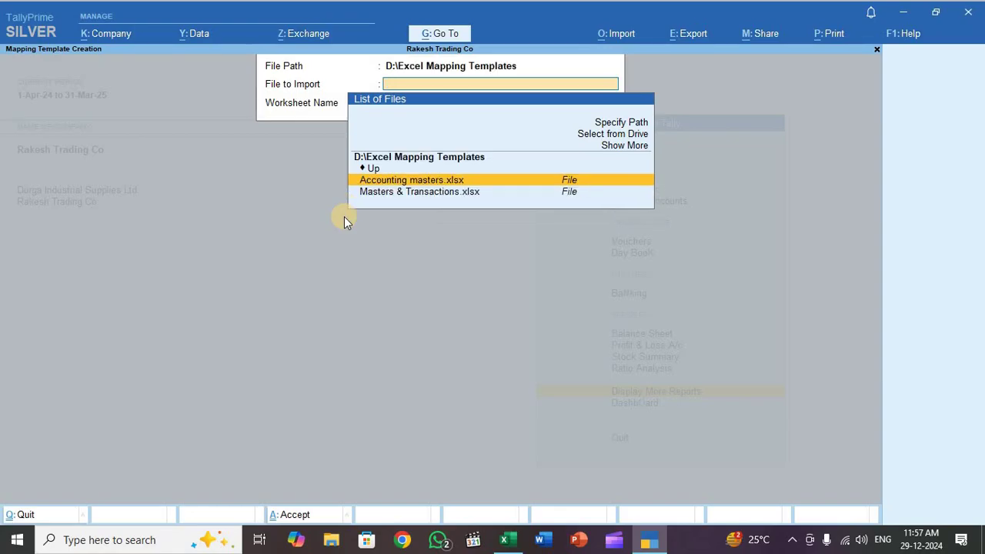
pyautogui.press('Return')
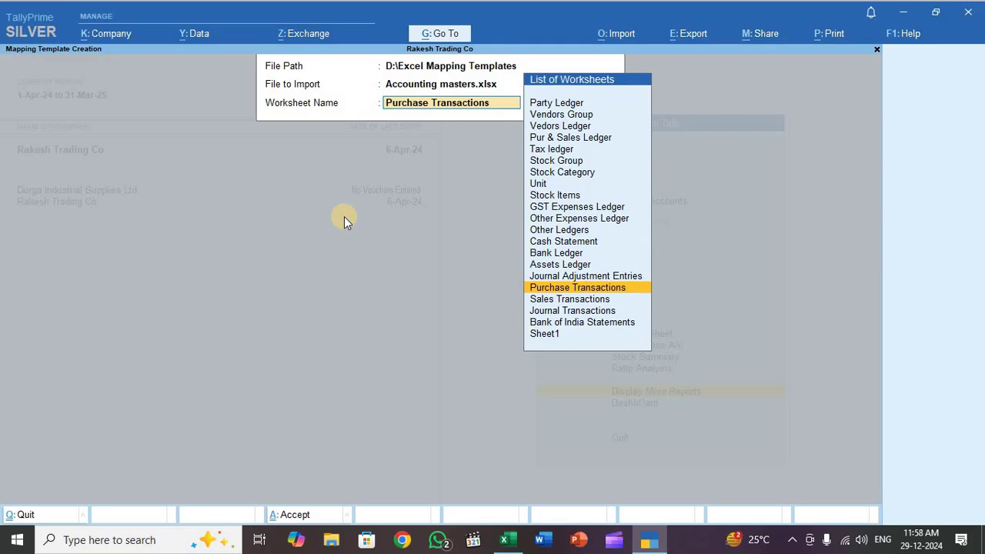
# Step: Switch to Excel, examine the first columns of the Purchase Transactions sheet, and return to TallyPrime
pyautogui.hotkey('alt', 'Tab')
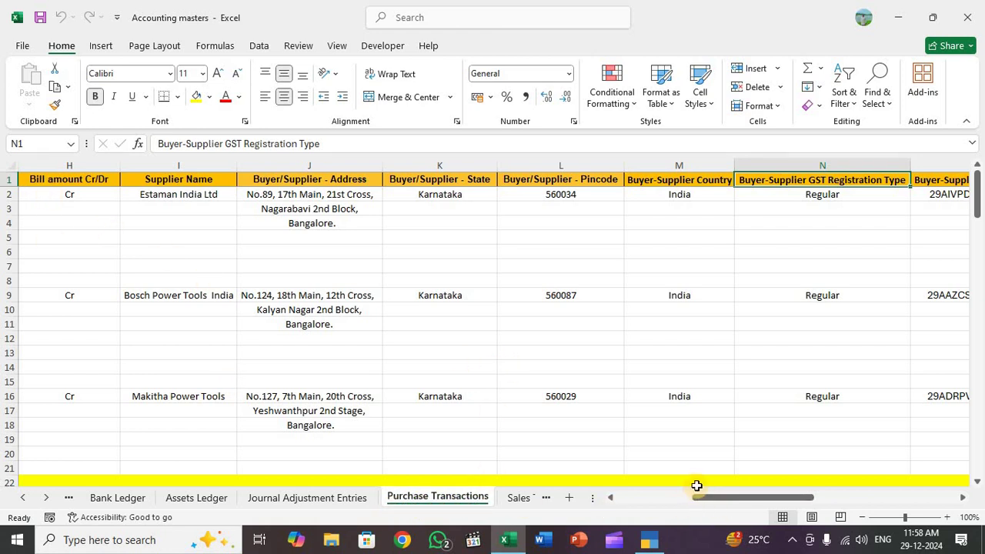
pyautogui.moveTo(736, 497); pyautogui.dragTo(638, 498)
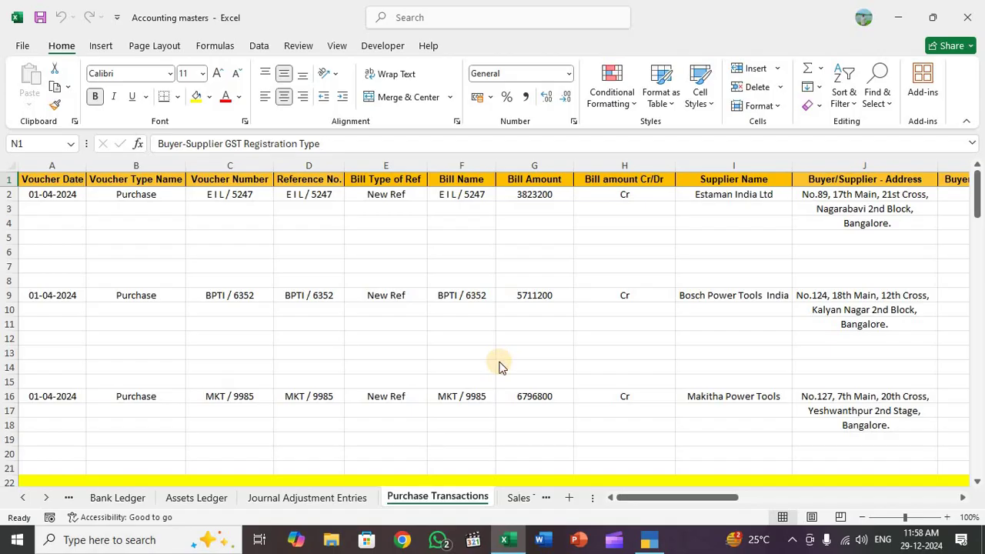
pyautogui.hotkey('alt', 'Tab')
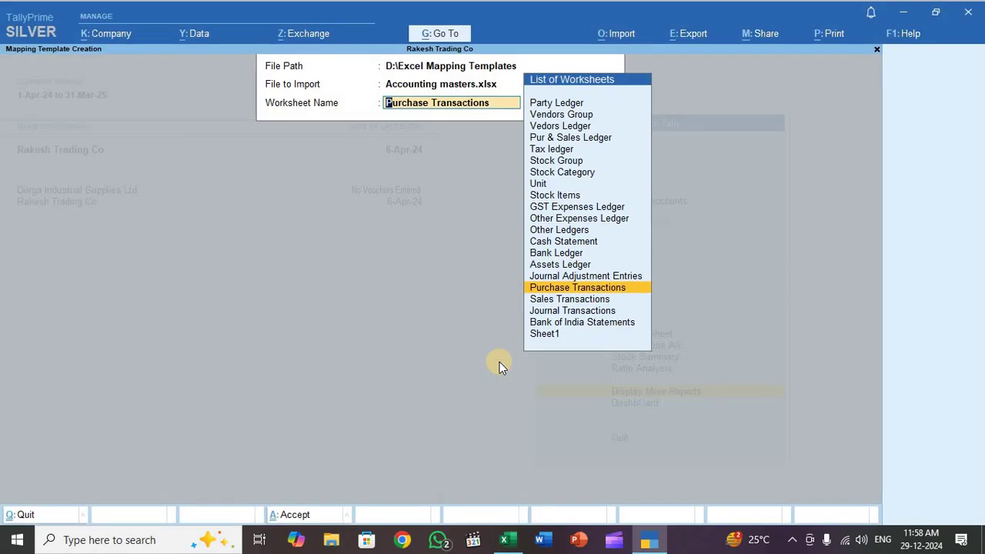
# Step: Using the Purchase Transactions worksheet, name the mapping template "Purchase Transaction Mapping" and set its voucher type to Accounting Vouchers
pyautogui.press('Return')
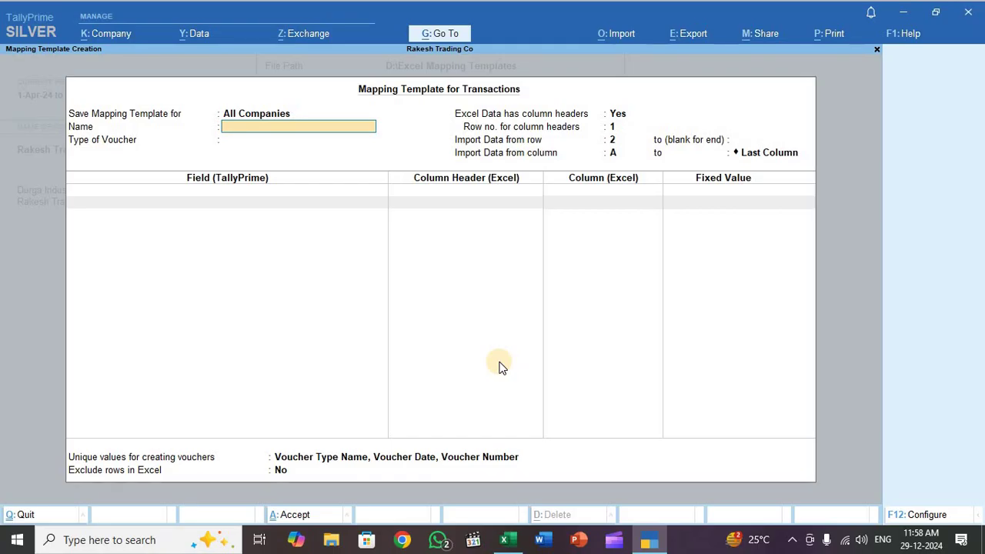
pyautogui.write('Purchase Transactio')
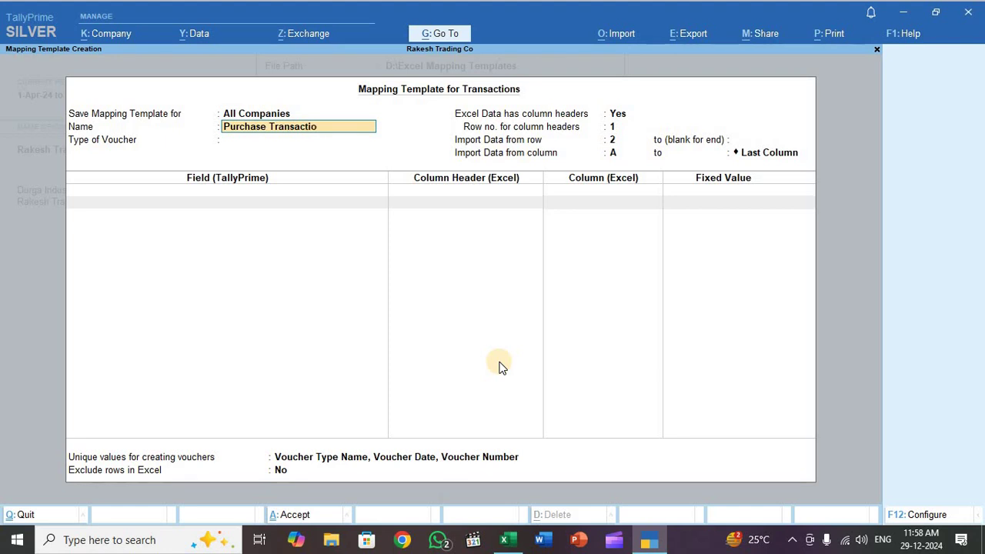
pyautogui.write('n Mapping')
pyautogui.press('Return')
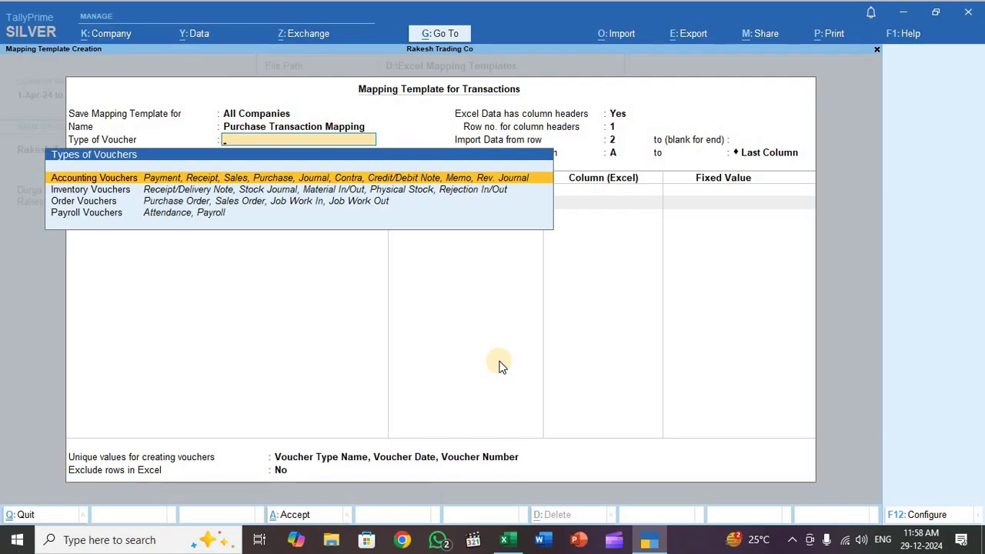
pyautogui.press('Return')
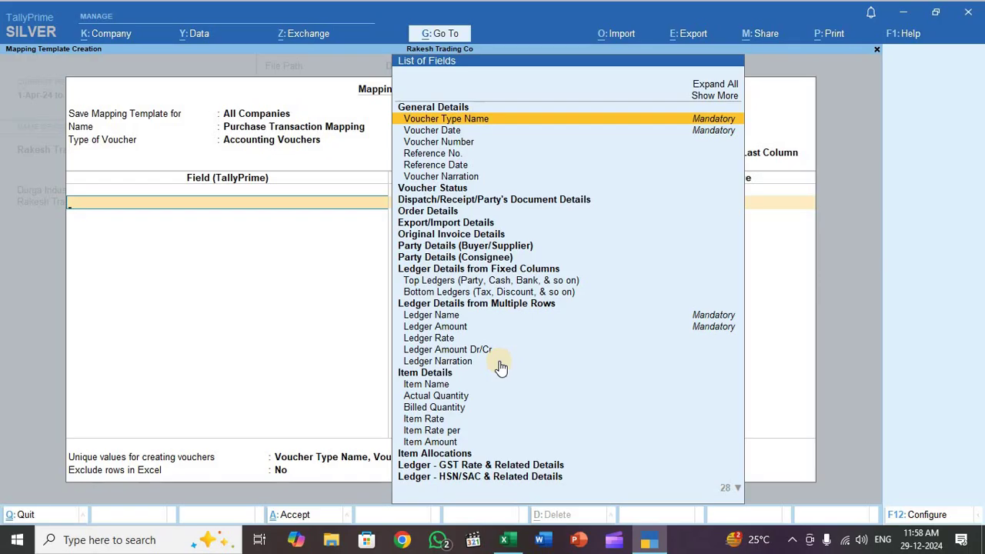
# Step: Map the Voucher Type Name and Voucher Date fields to the Excel column headers of the same names
pyautogui.press('Return')
pyautogui.press('Down')
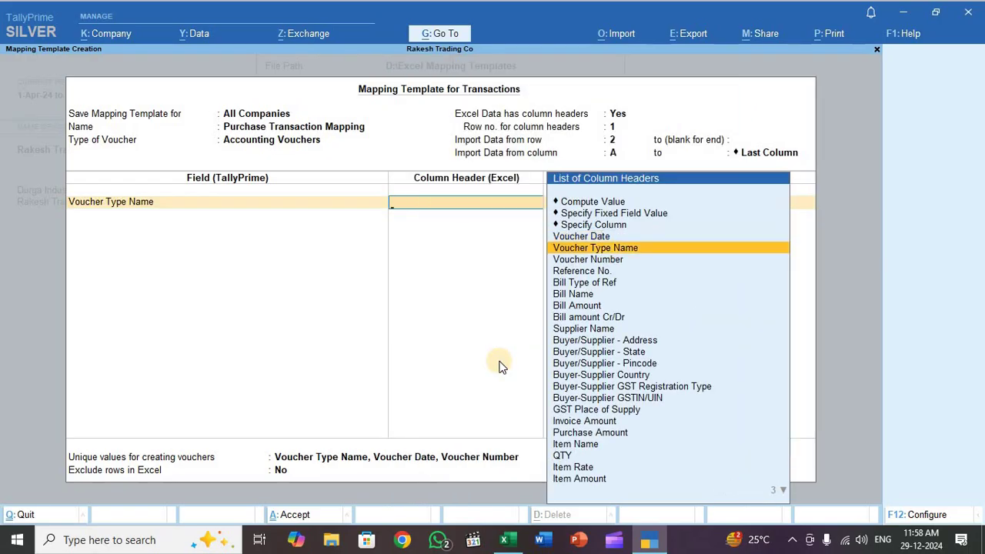
pyautogui.press('Return')
pyautogui.press('Down')
pyautogui.press('Down')
pyautogui.press('Down')
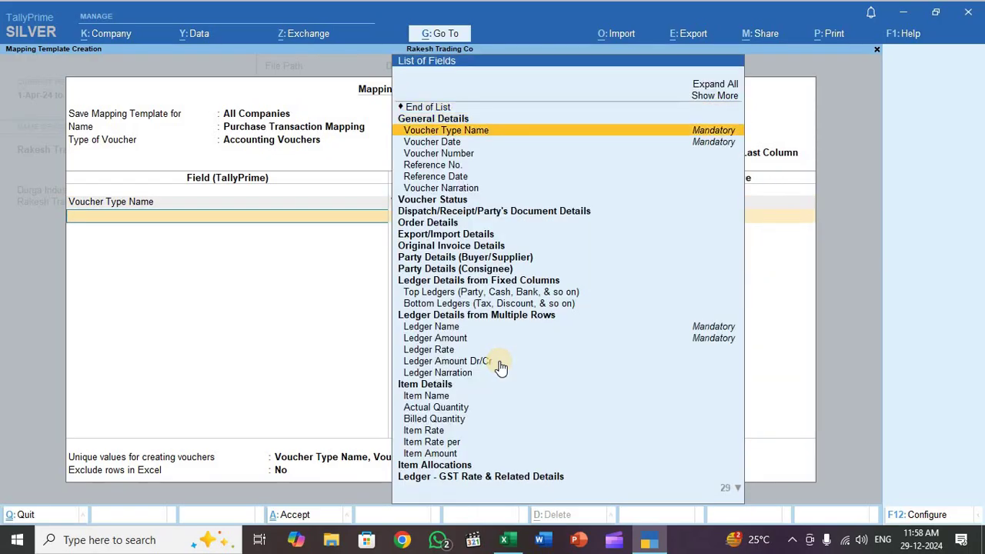
pyautogui.press('Return')
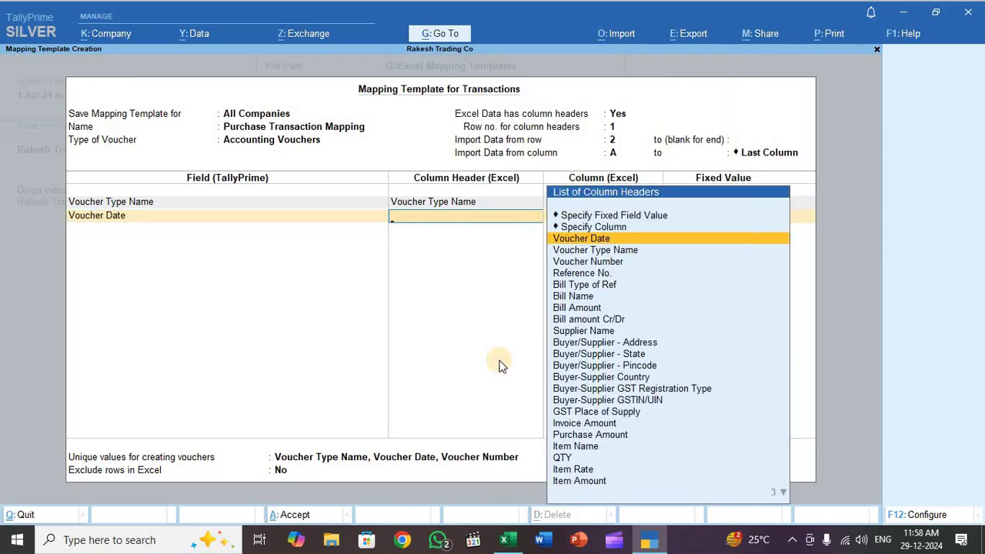
pyautogui.press('Return')
# Step: Add the Voucher Number field to the mapping and link it to the Voucher Number column header
pyautogui.press('Down')
pyautogui.press('Down')
pyautogui.press('Down')
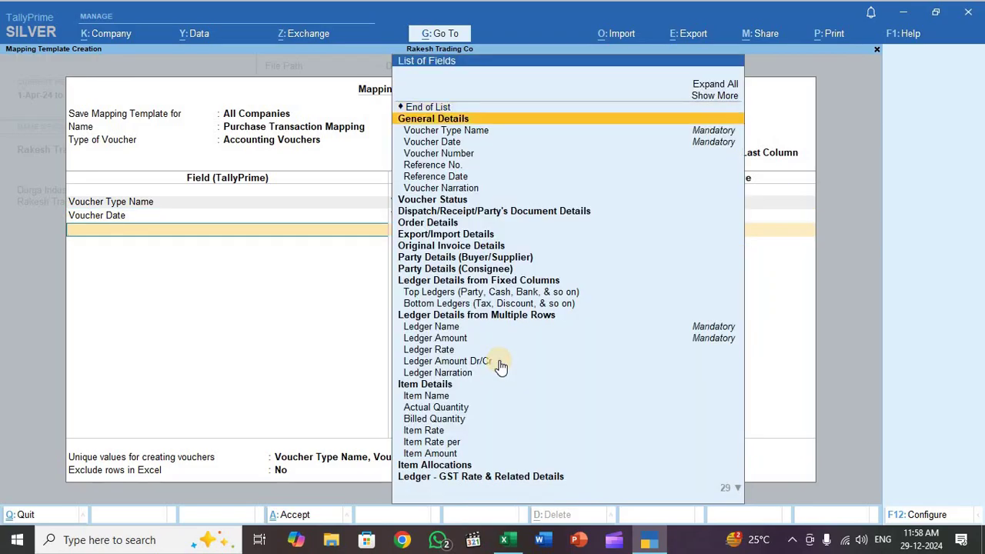
pyautogui.press('Down')
pyautogui.press('Return')
pyautogui.press('Down')
pyautogui.press('Down')
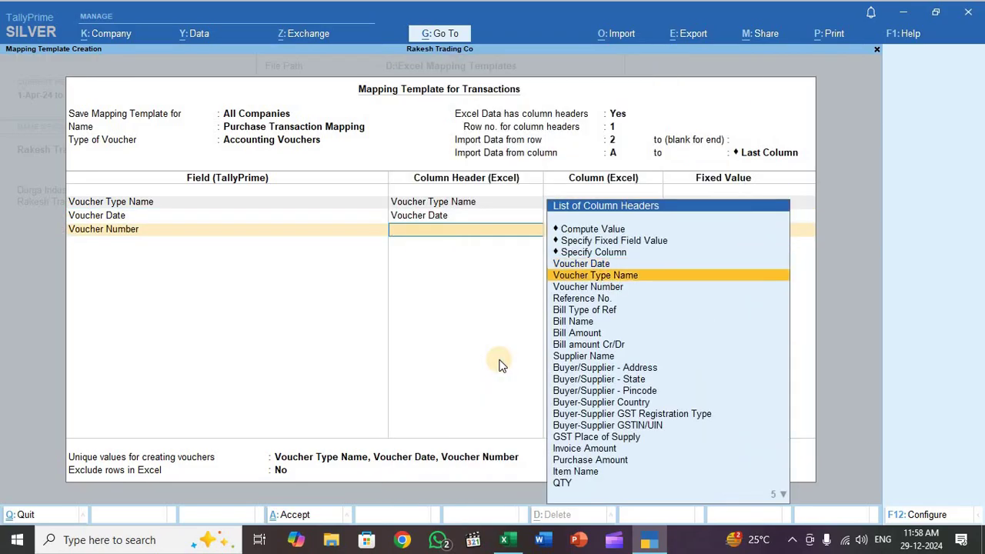
pyautogui.press('Return')
# Step: Add the Reference No. field to the mapping and link it to the Reference No. column header
pyautogui.press('Down')
pyautogui.press('Down')
pyautogui.press('Down')
pyautogui.press('Down')
pyautogui.press('Down')
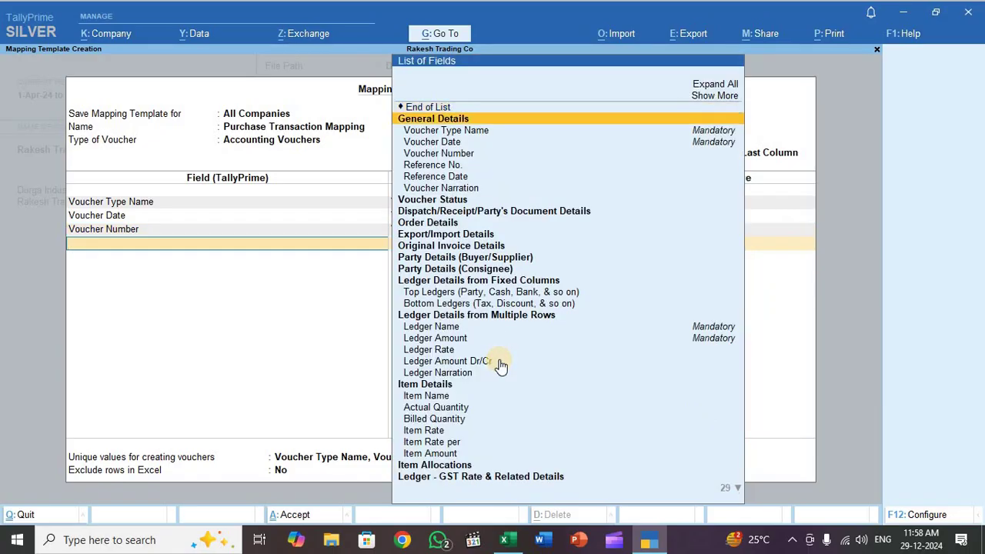
pyautogui.press('Return')
pyautogui.press('Down')
pyautogui.press('Down')
pyautogui.press('Down')
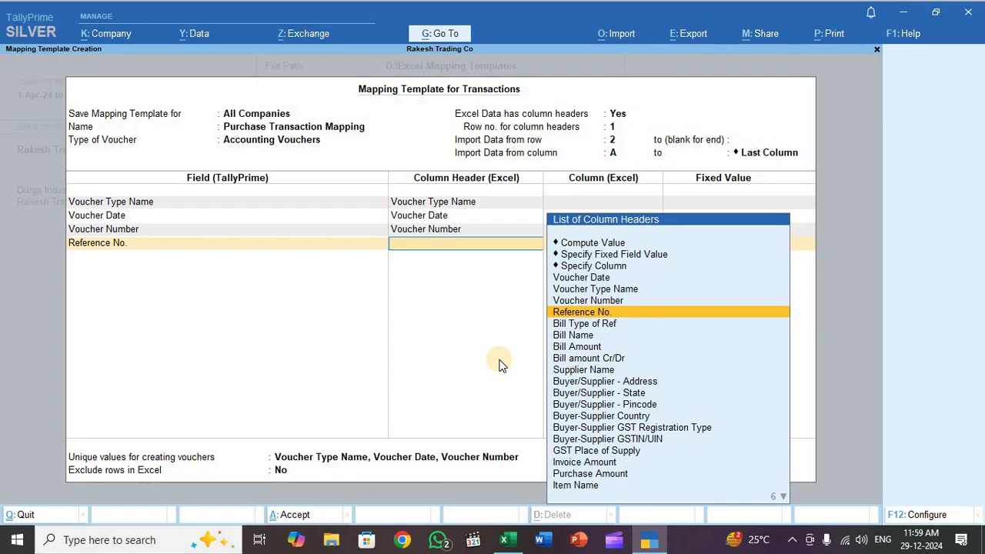
pyautogui.press('Return')
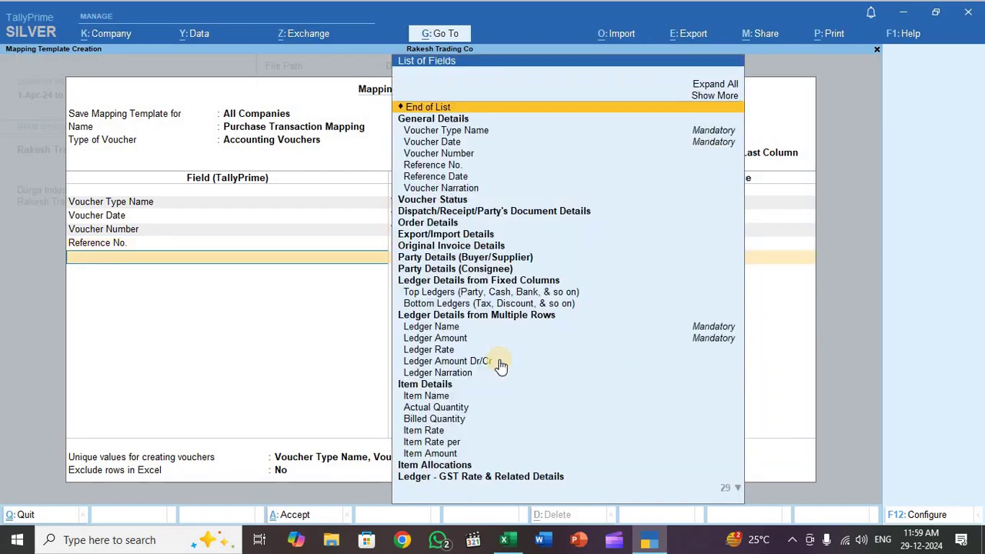
# Step: Add the Change Mode field to the mapping and link it to the Change Mode column header
pyautogui.write('Change Mode')
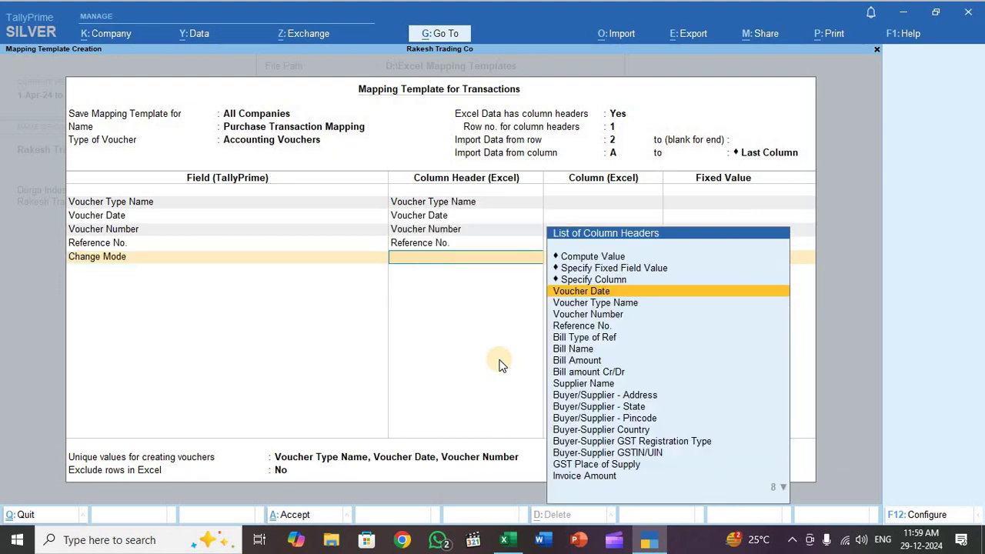
pyautogui.press('Return')
pyautogui.press('Down')
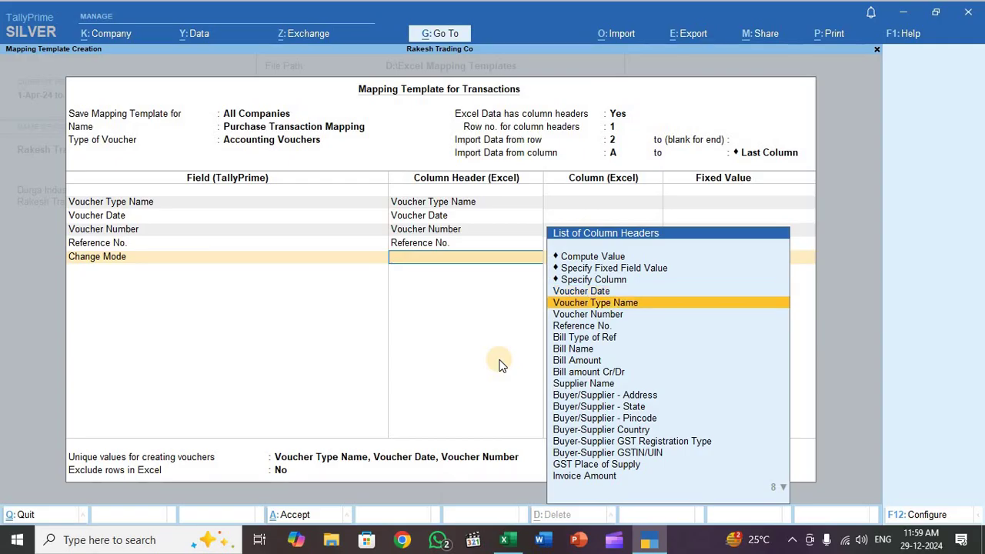
pyautogui.press('Down')
pyautogui.press('Down')
pyautogui.press('Down')
pyautogui.press('Down')
pyautogui.press('Down')
pyautogui.press('Down')
pyautogui.press('Down')
pyautogui.press('Down')
pyautogui.press('Down')
pyautogui.press('Down')
pyautogui.press('Down')
pyautogui.press('Down')
pyautogui.press('Down')
pyautogui.press('Down')
pyautogui.press('Down')
pyautogui.press('Down')
pyautogui.press('Down')
pyautogui.press('Down')
pyautogui.press('Down')
pyautogui.press('Down')
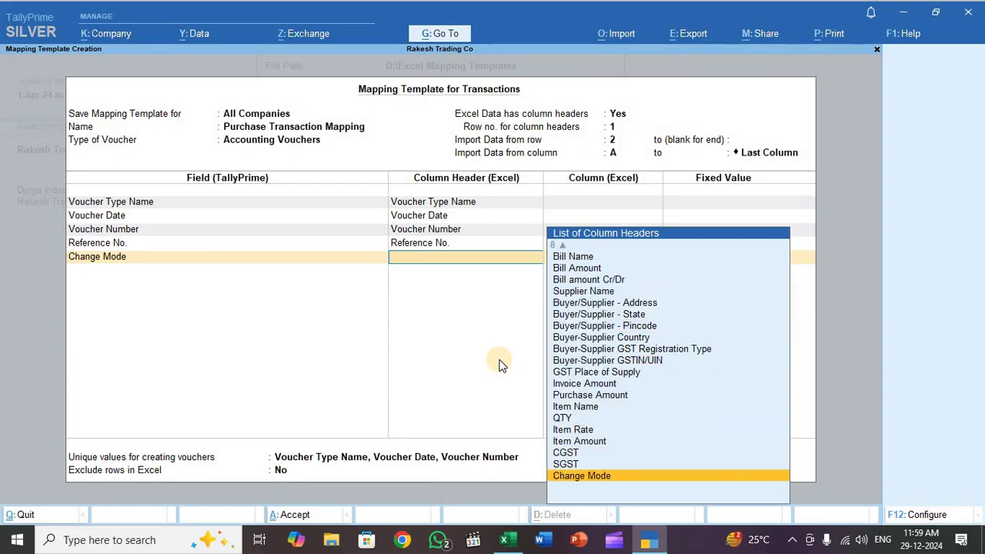
pyautogui.press('Return')
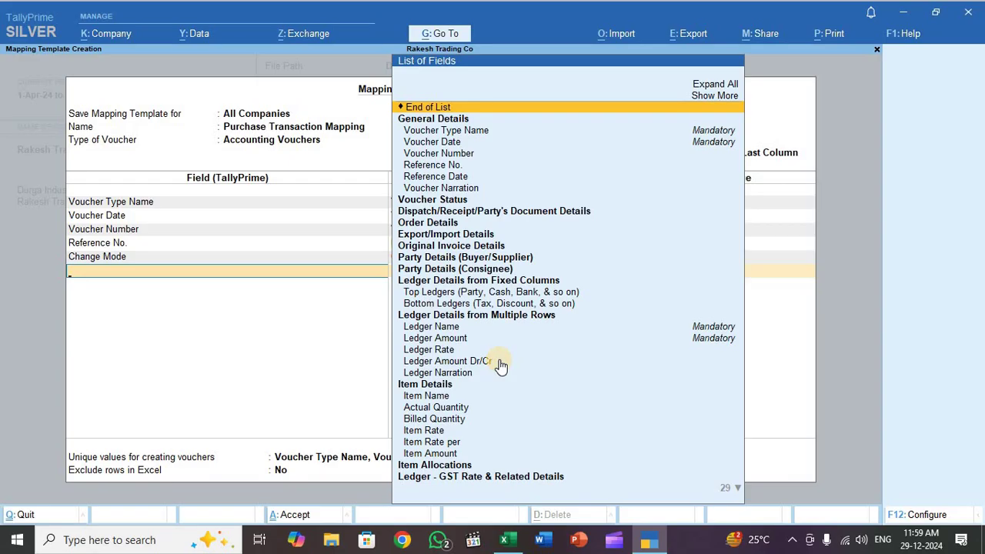
# Step: Show the additional TallyPrime fields and expand all field groups for the next mapping row
pyautogui.press('Up')
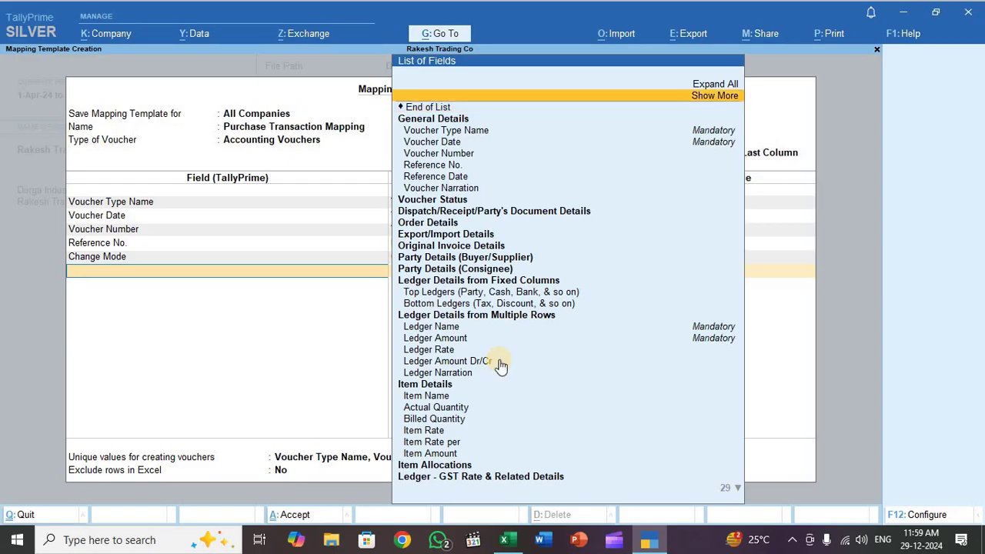
pyautogui.press('Return')
pyautogui.press('Up')
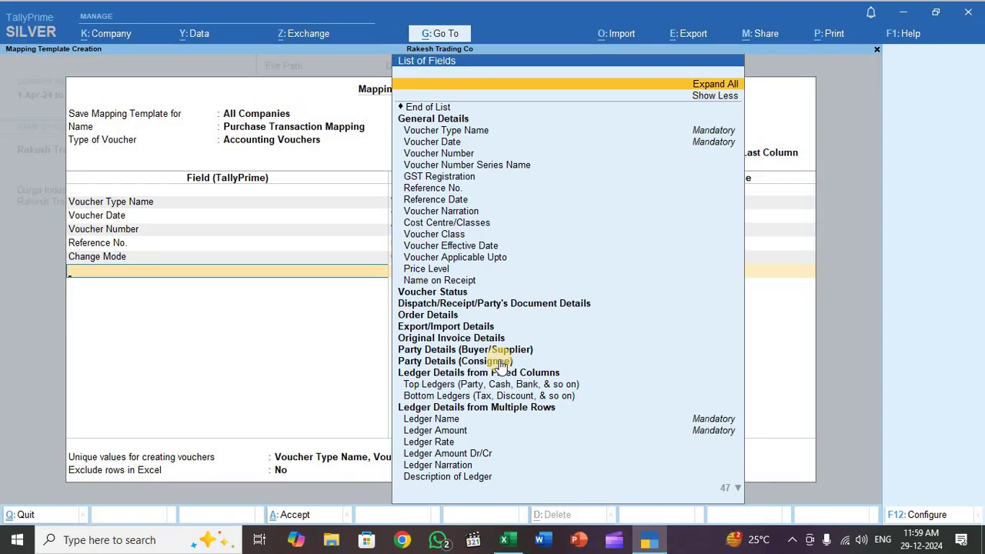
pyautogui.press('Return')
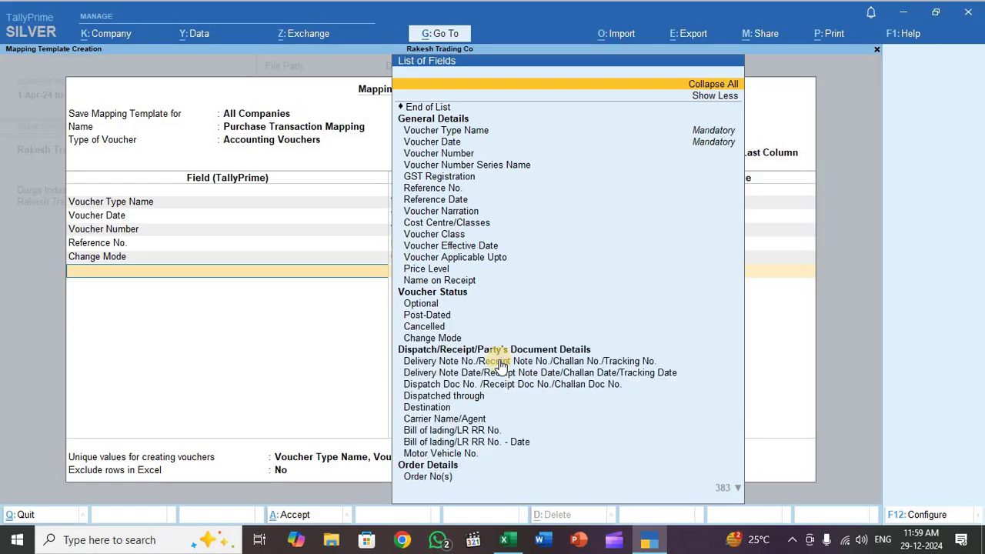
# Step: Switch to Excel, examine the buyer/supplier detail columns of the Purchase Transactions sheet, and return to TallyPrime
pyautogui.hotkey('alt', 'Tab')
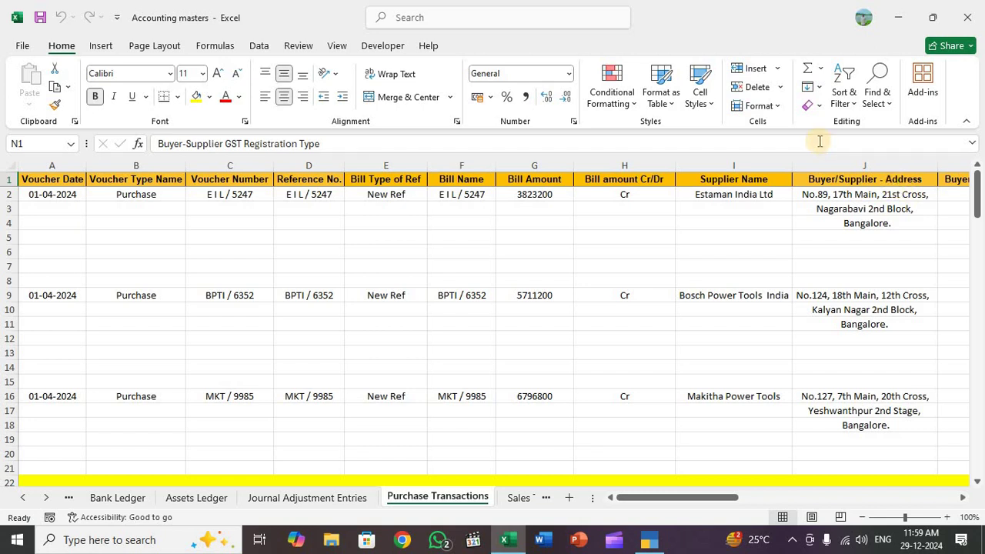
pyautogui.press('Right')
pyautogui.press('Right')
pyautogui.press('Right')
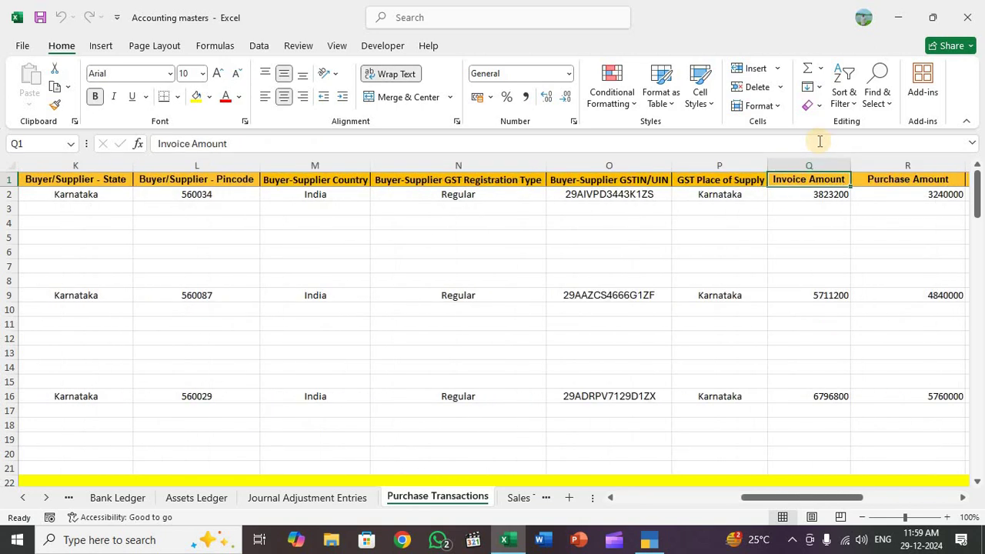
pyautogui.press('Left')
pyautogui.press('Left')
pyautogui.press('Left')
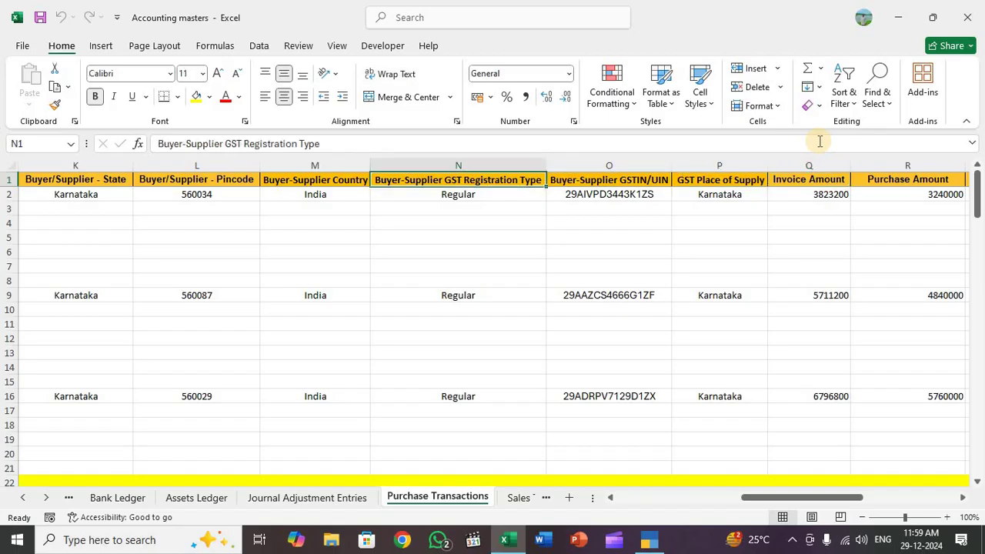
pyautogui.hotkey('alt', 'Tab')
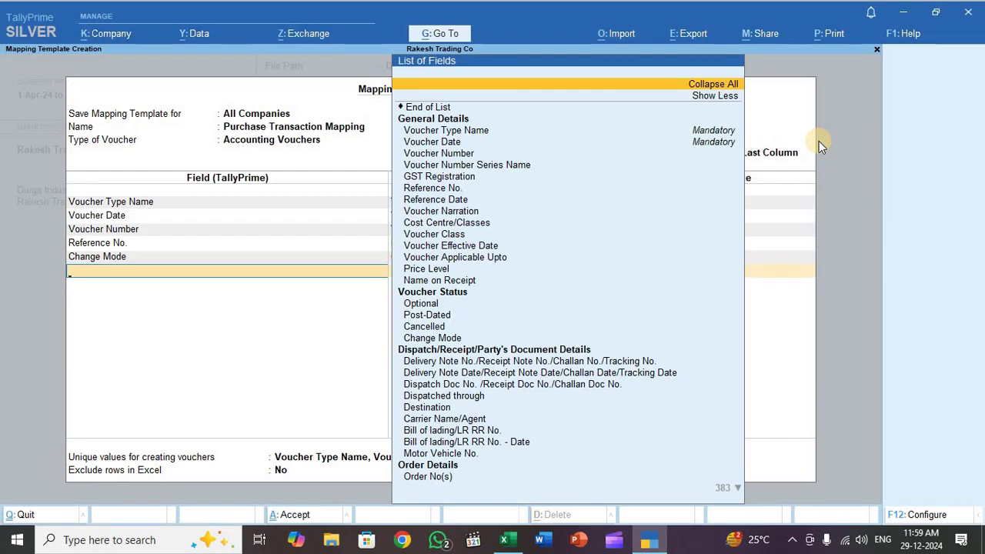
# Step: Add the Buyer/Supplier - Address field and map it to the Buyer/Supplier - Address column header
pyautogui.write('Buyersu')
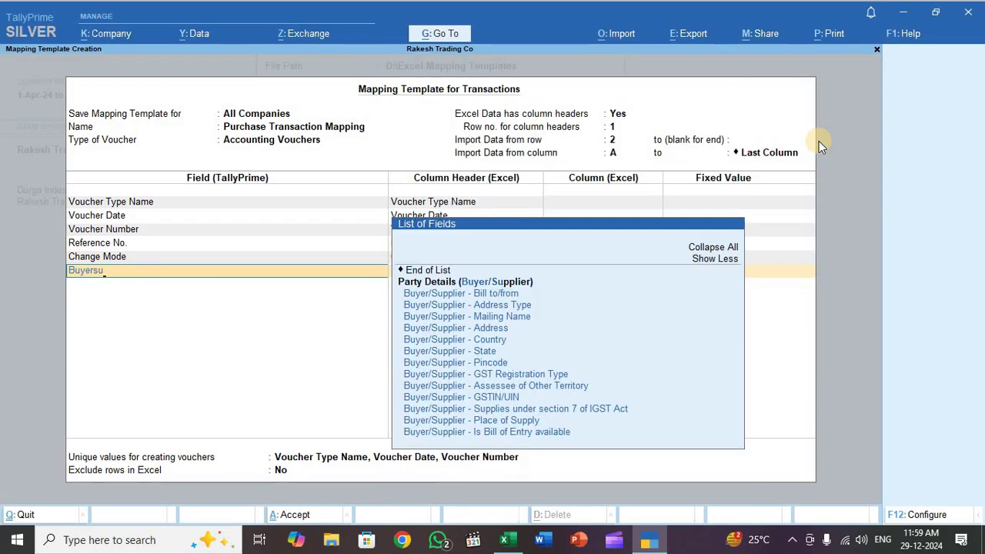
pyautogui.press('Down')
pyautogui.press('Down')
pyautogui.press('Down')
pyautogui.press('Down')
pyautogui.press('Down')
pyautogui.press('Up')
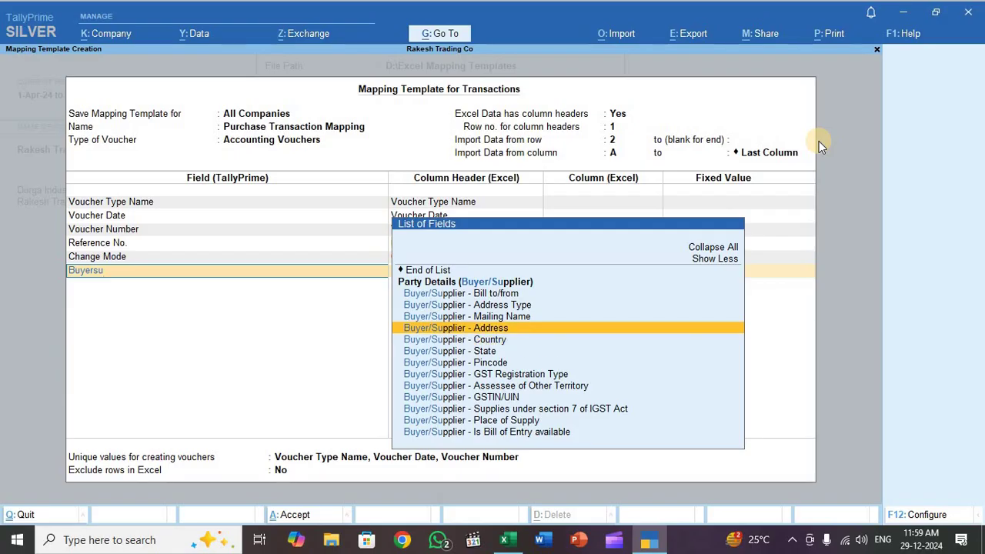
pyautogui.press('Return')
pyautogui.press('Down')
pyautogui.press('Down')
pyautogui.press('Down')
pyautogui.press('Down')
pyautogui.press('Down')
pyautogui.press('Down')
pyautogui.press('Down')
pyautogui.press('Down')
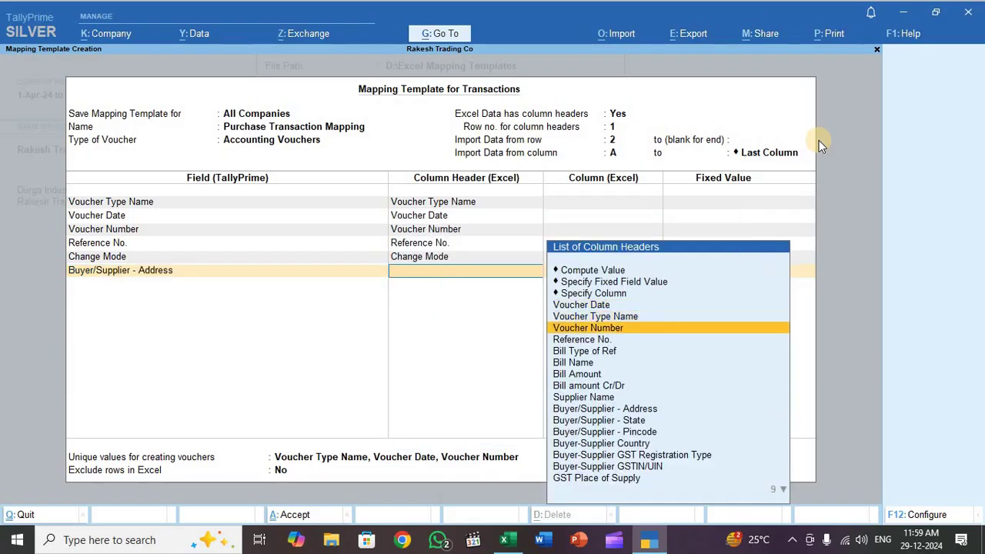
pyautogui.press('Down')
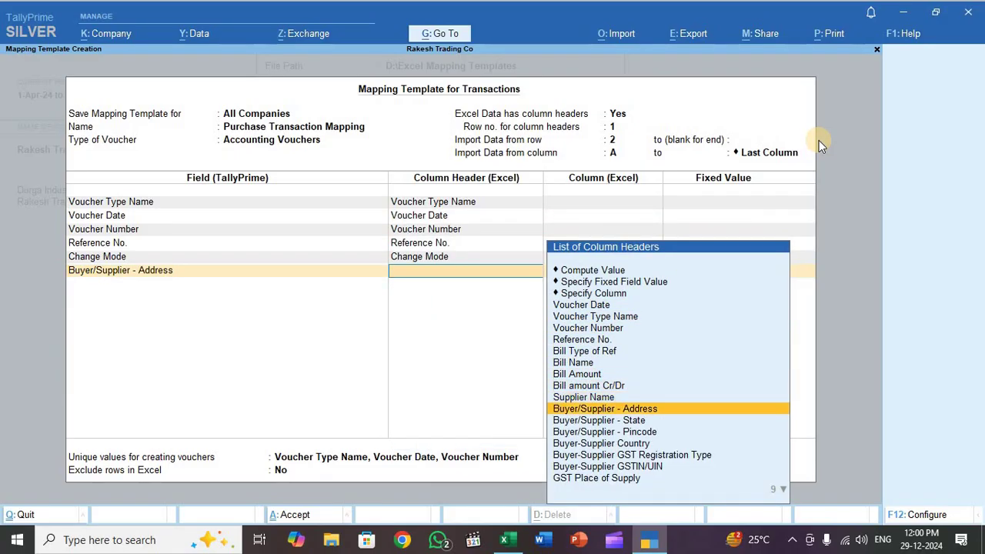
pyautogui.press('Return')
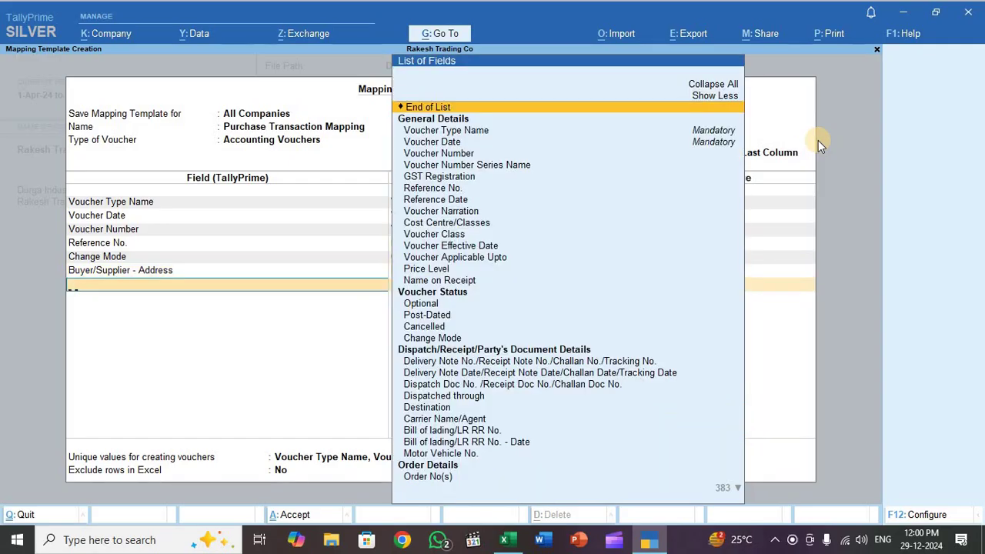
# Step: Add the Buyer/Supplier - State field and map it to the Buyer/Supplier - State column header
pyautogui.write('Buye')
pyautogui.press('Down')
pyautogui.press('Down')
pyautogui.press('Down')
pyautogui.press('Down')
pyautogui.press('Down')
pyautogui.press('Down')
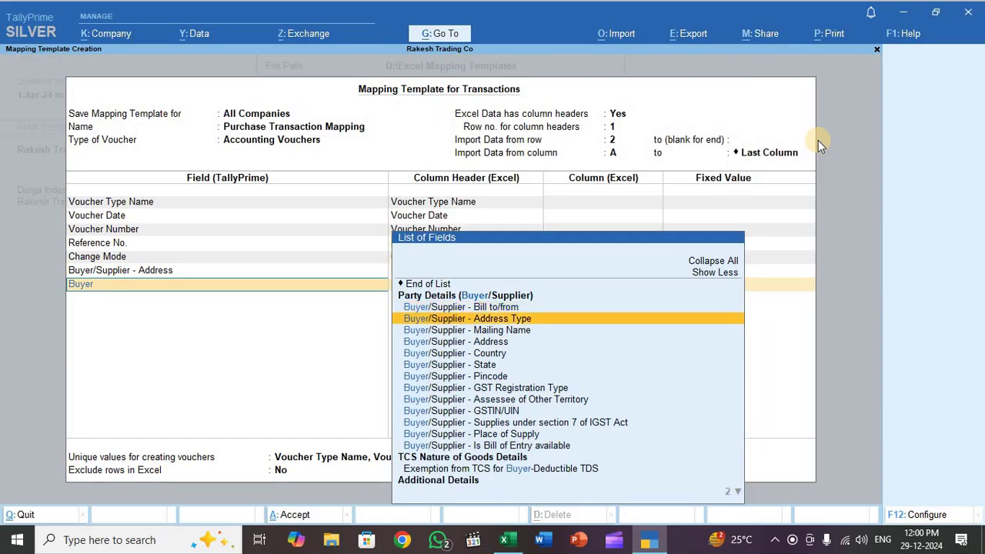
pyautogui.press('Return')
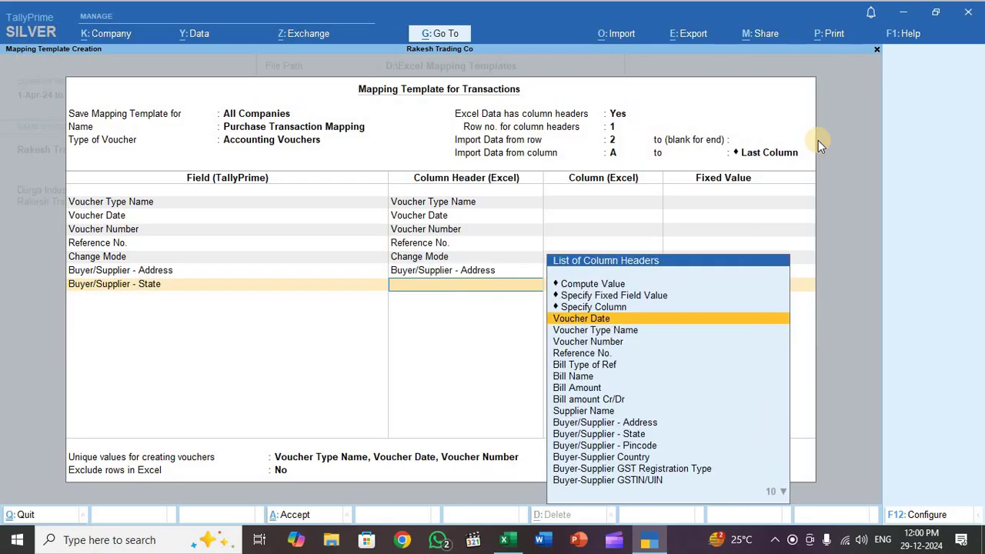
pyautogui.press('Down')
pyautogui.press('Down')
pyautogui.press('Down')
pyautogui.press('Down')
pyautogui.press('Down')
pyautogui.press('Down')
pyautogui.press('Down')
pyautogui.press('Down')
pyautogui.press('Down')
pyautogui.press('Down')
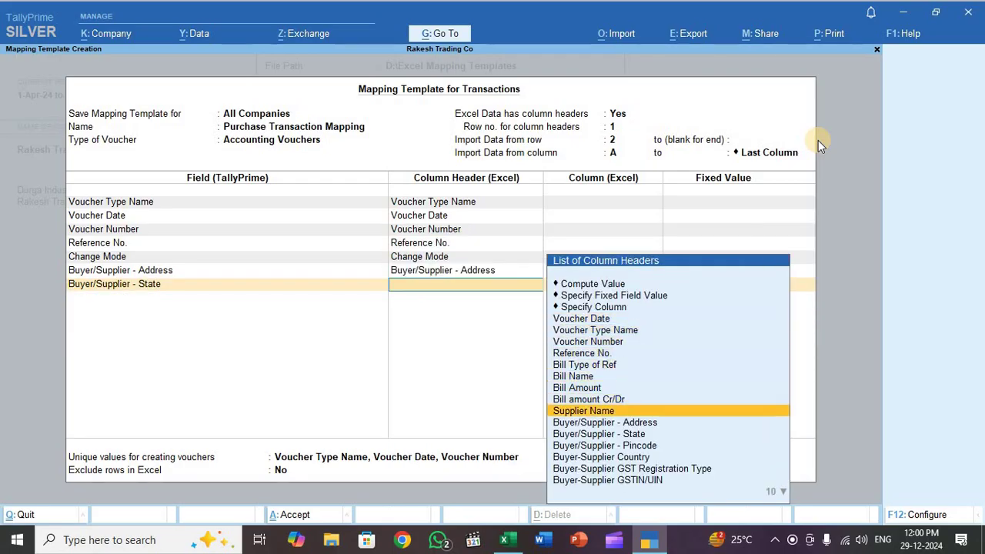
pyautogui.press('Return')
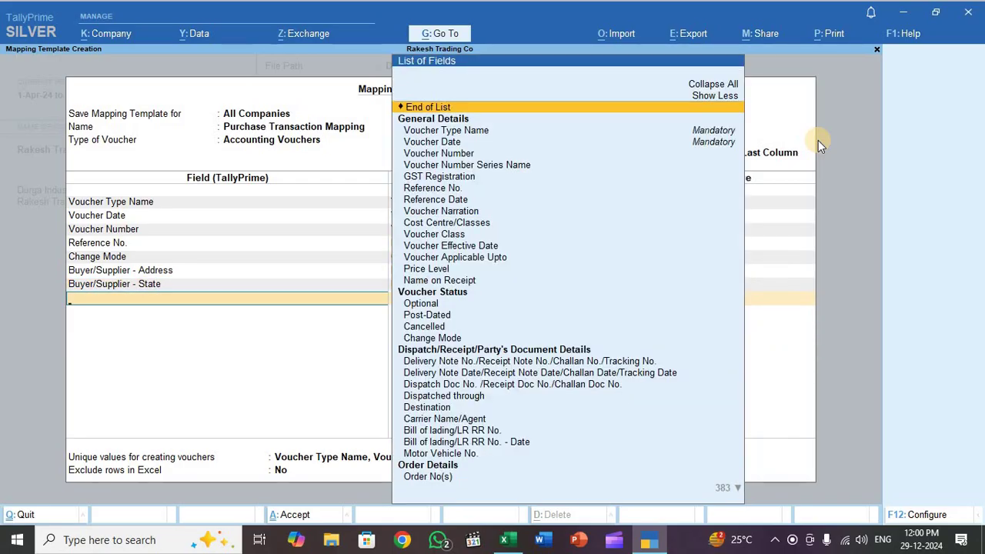
# Step: Add the Buyer/Supplier - Pincode field and map it to the Buyer/Supplier - Pincode column header
pyautogui.write('Buyer')
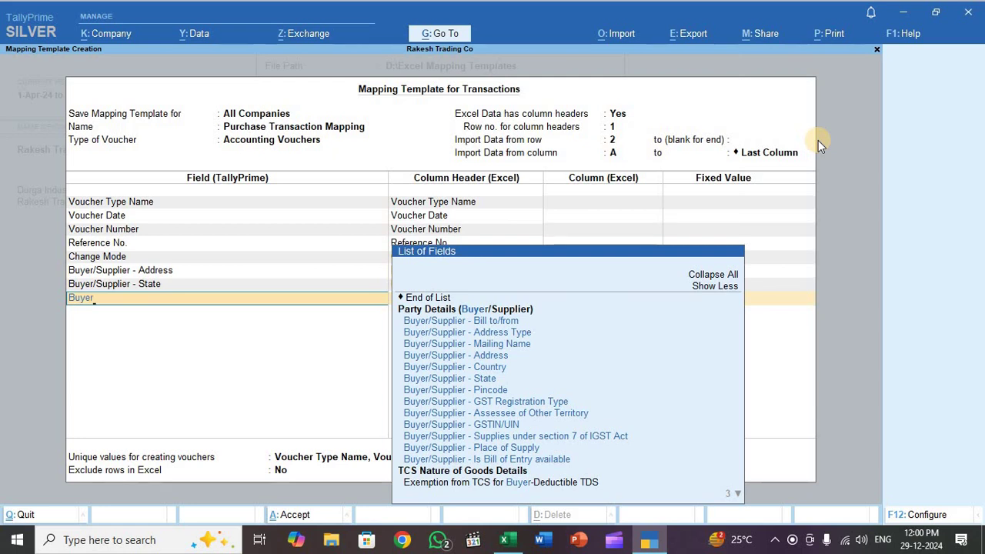
pyautogui.press('Down')
pyautogui.press('Down')
pyautogui.press('Down')
pyautogui.press('Down')
pyautogui.press('Down')
pyautogui.press('Down')
pyautogui.press('Down')
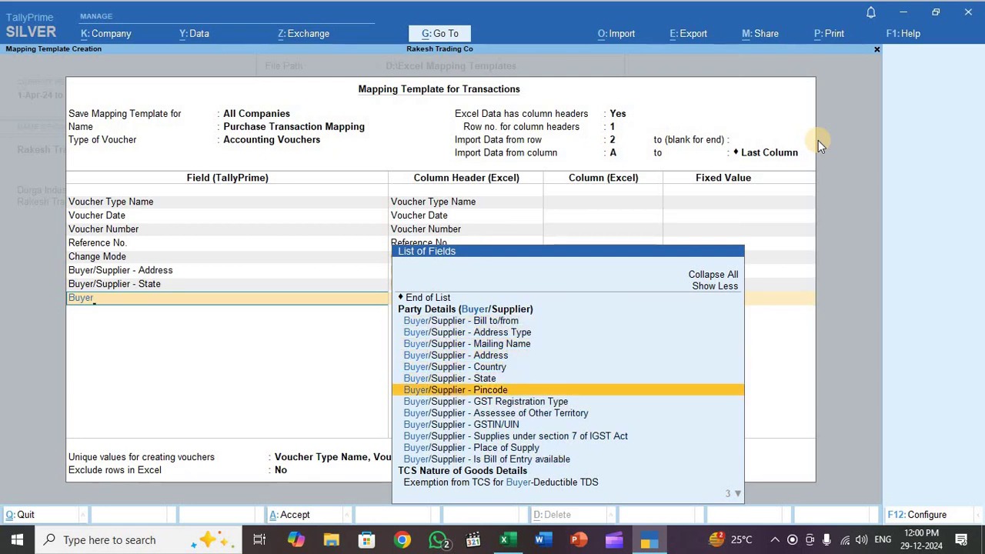
pyautogui.press('Return')
pyautogui.press('Down')
pyautogui.press('Down')
pyautogui.press('Down')
pyautogui.press('Down')
pyautogui.press('Down')
pyautogui.press('Down')
pyautogui.press('Down')
pyautogui.press('Down')
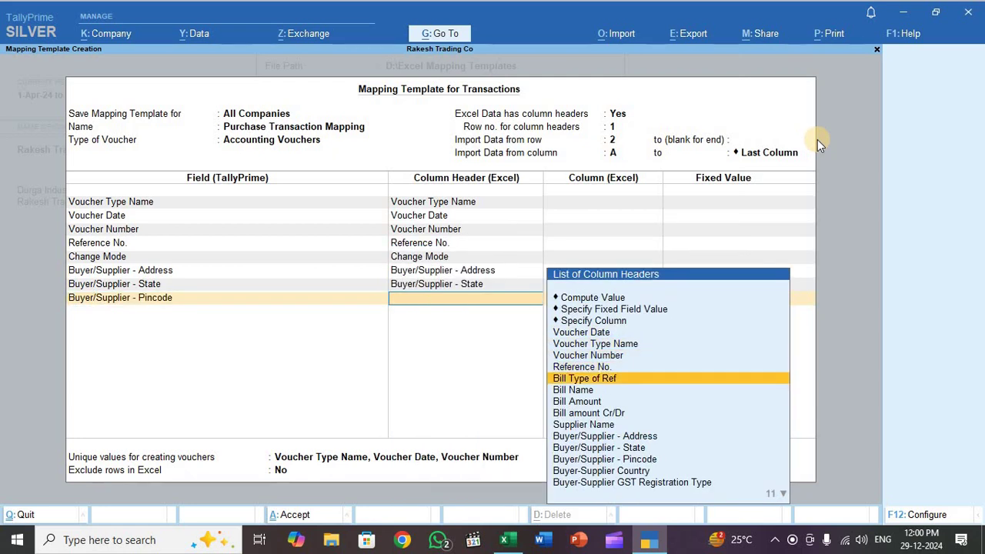
pyautogui.press('Down')
pyautogui.press('Down')
pyautogui.press('Down')
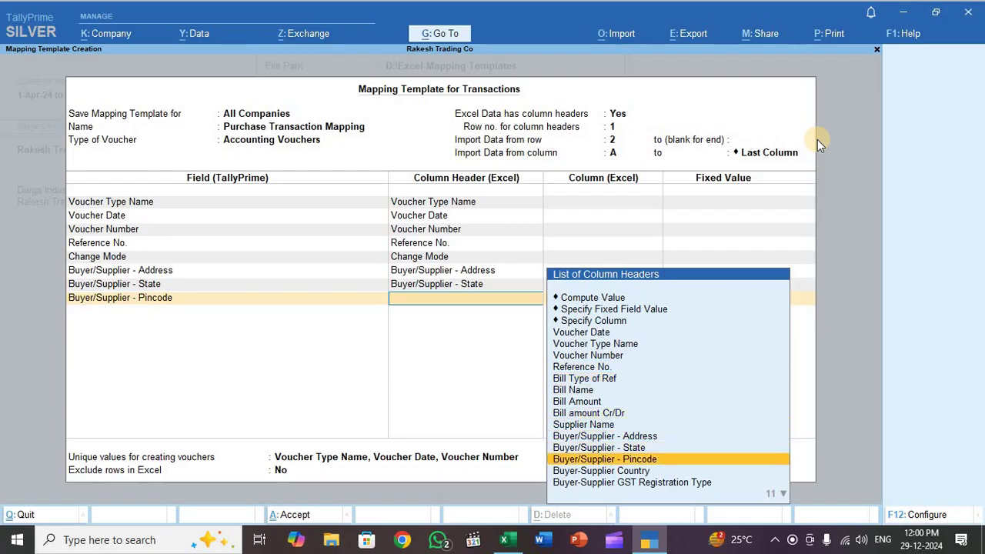
pyautogui.press('Return')
# Step: Add the Buyer/Supplier - Country field and map it to the Buyer-Supplier Country column header
pyautogui.write('Buy')
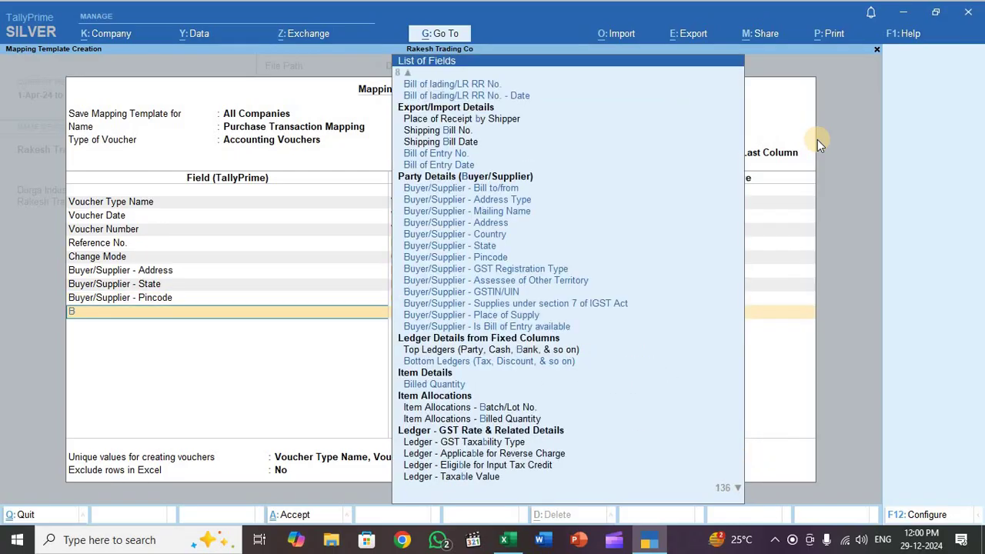
pyautogui.press('Down')
pyautogui.press('Down')
pyautogui.press('Down')
pyautogui.press('Down')
pyautogui.press('Down')
pyautogui.press('Down')
pyautogui.press('Down')
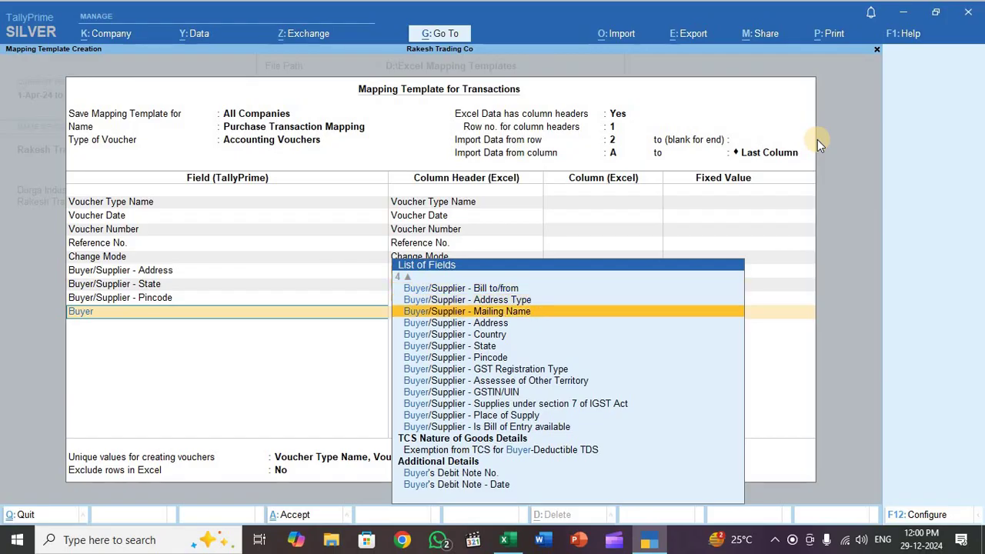
pyautogui.press('Up')
pyautogui.press('Up')
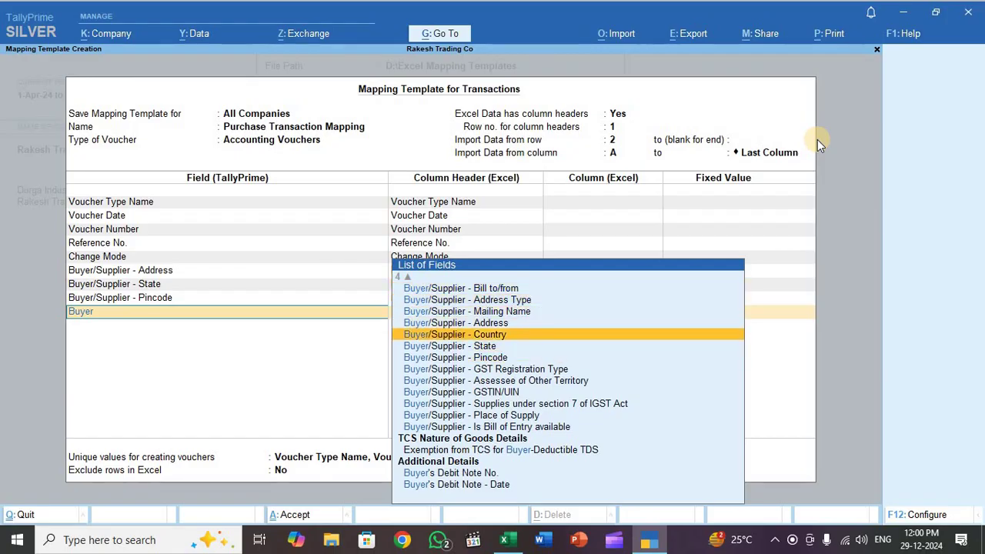
pyautogui.press('Return')
pyautogui.press('Down')
pyautogui.press('Down')
pyautogui.press('Down')
pyautogui.press('Down')
pyautogui.press('Down')
pyautogui.press('Down')
pyautogui.press('Down')
pyautogui.press('Down')
pyautogui.press('Down')
pyautogui.press('Down')
pyautogui.press('Down')
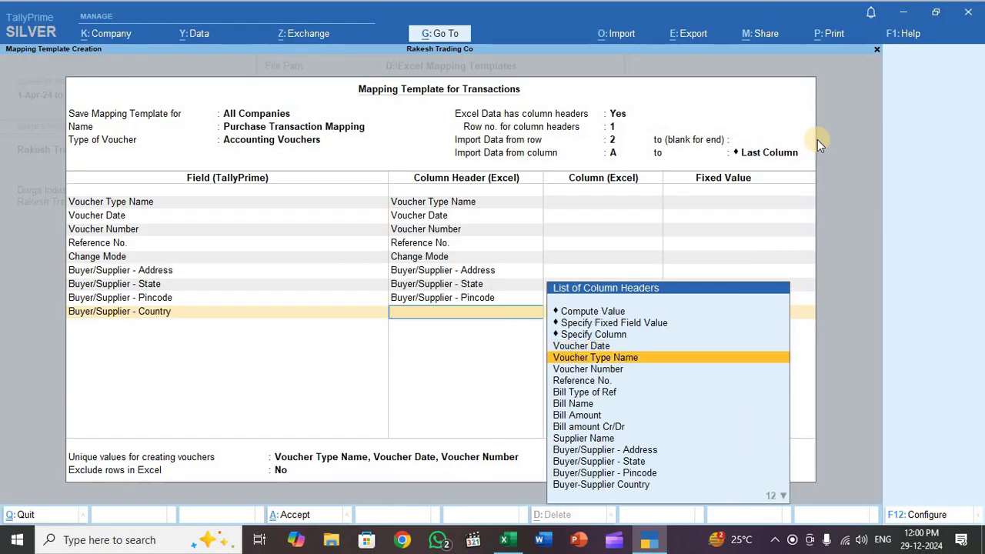
pyautogui.press('Down')
pyautogui.press('Down')
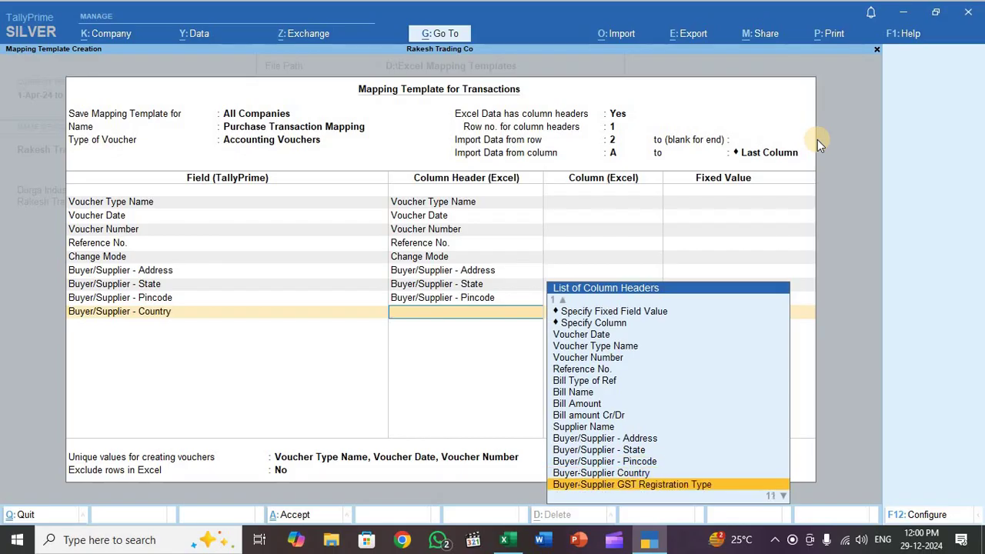
pyautogui.press('Up')
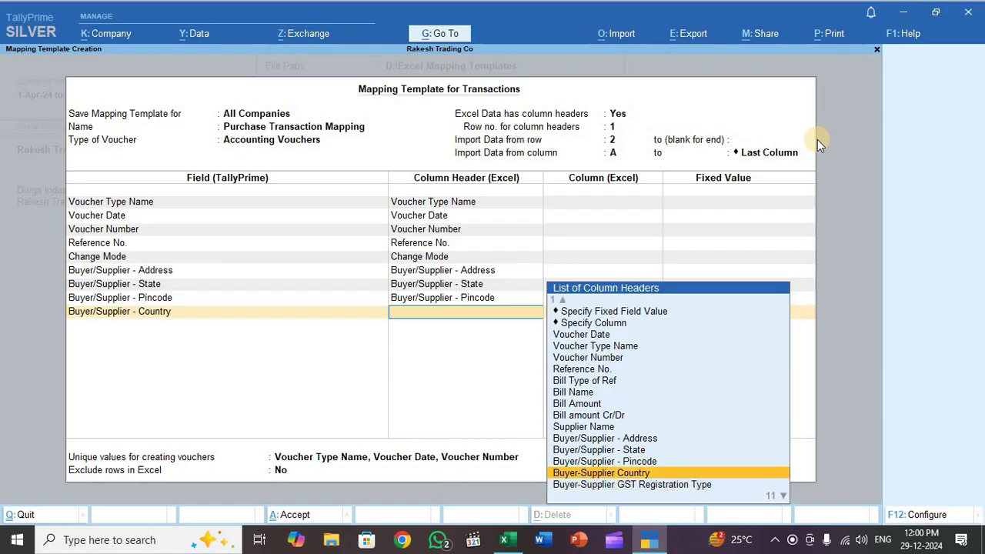
pyautogui.press('Return')
# Step: Add the Buyer/Supplier - GST Registration Type field and map it to the Buyer-Supplier GST Registration Type column header
pyautogui.write('Buye')
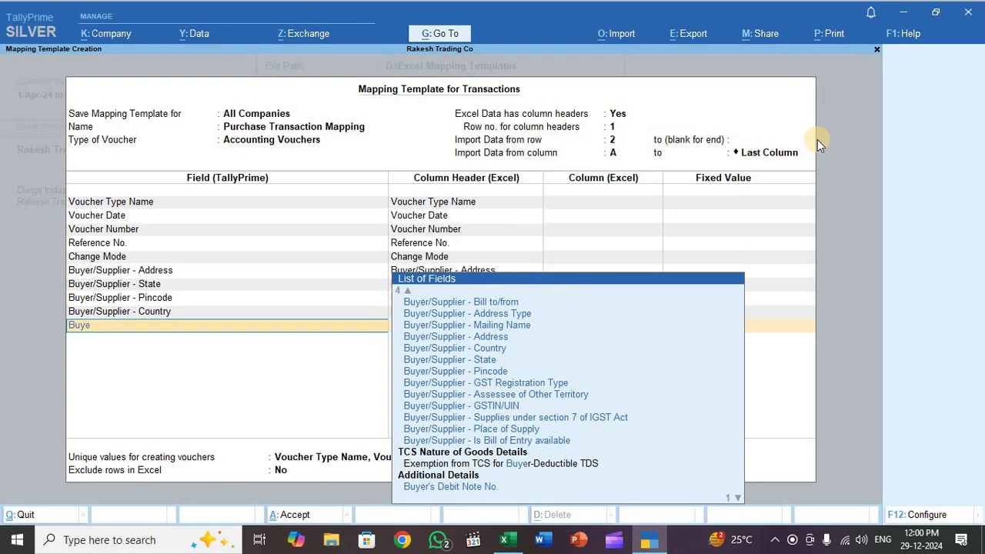
pyautogui.press('Down')
pyautogui.press('Down')
pyautogui.press('Down')
pyautogui.press('Down')
pyautogui.press('Down')
pyautogui.press('Down')
pyautogui.press('Down')
pyautogui.press('Down')
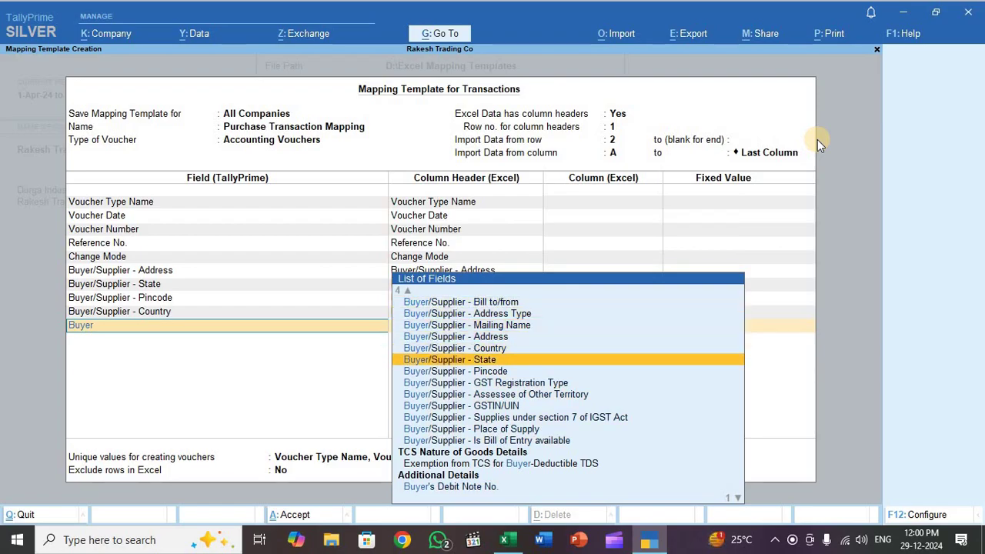
pyautogui.press('Return')
pyautogui.press('Down')
pyautogui.press('Down')
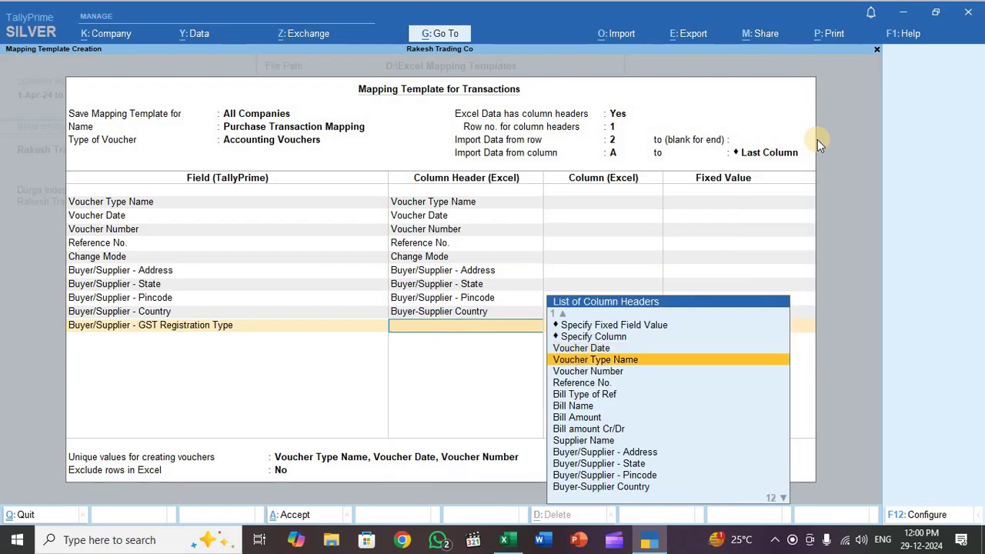
pyautogui.press('Down')
pyautogui.press('Down')
pyautogui.press('Down')
pyautogui.press('Down')
pyautogui.press('Down')
pyautogui.press('Down')
pyautogui.press('Down')
pyautogui.press('Down')
pyautogui.press('Down')
pyautogui.press('Down')
pyautogui.press('Down')
pyautogui.press('Down')
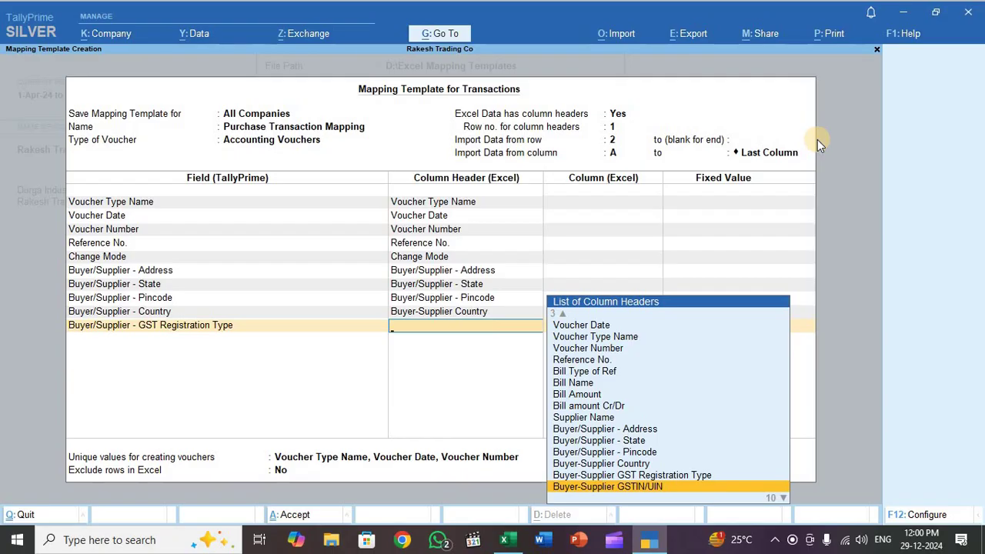
pyautogui.press('Up')
pyautogui.press('Return')
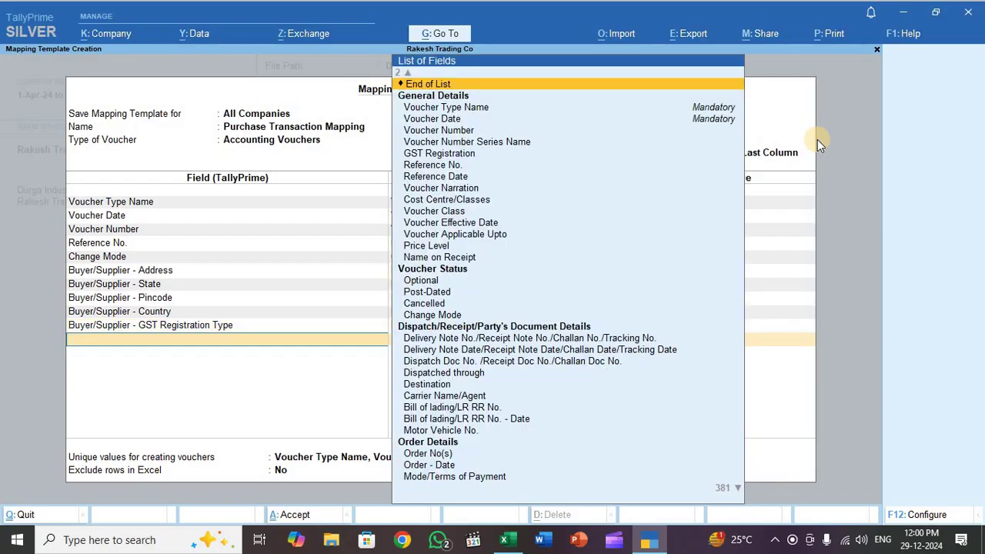
# Step: Add the Buyer/Supplier - GSTIN/UIN field and map it to the Buyer-Supplier GSTIN/UIN column header
pyautogui.write('B')
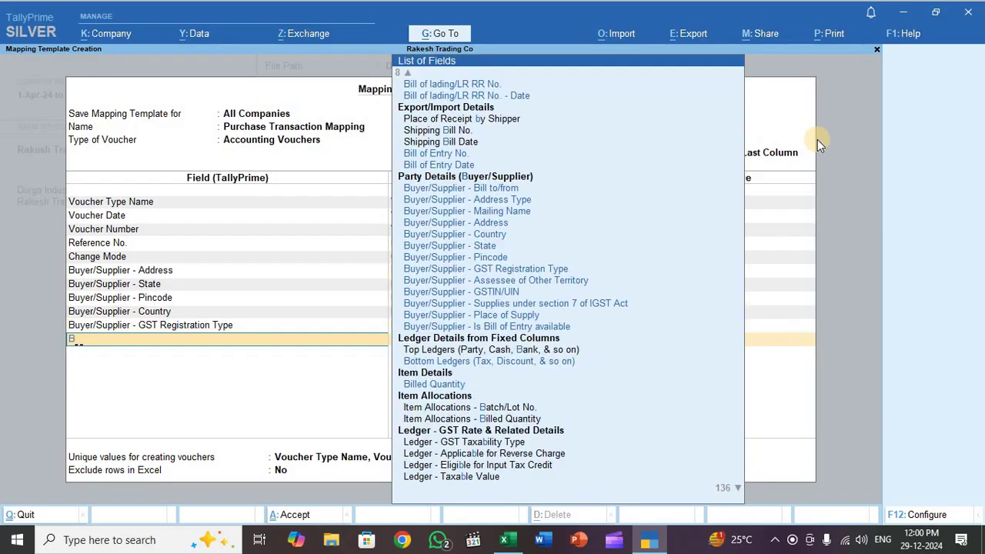
pyautogui.write('uyer')
pyautogui.press('Down')
pyautogui.press('Down')
pyautogui.press('Down')
pyautogui.press('Down')
pyautogui.press('Down')
pyautogui.press('Down')
pyautogui.press('Down')
pyautogui.press('Down')
pyautogui.press('Down')
pyautogui.press('Down')
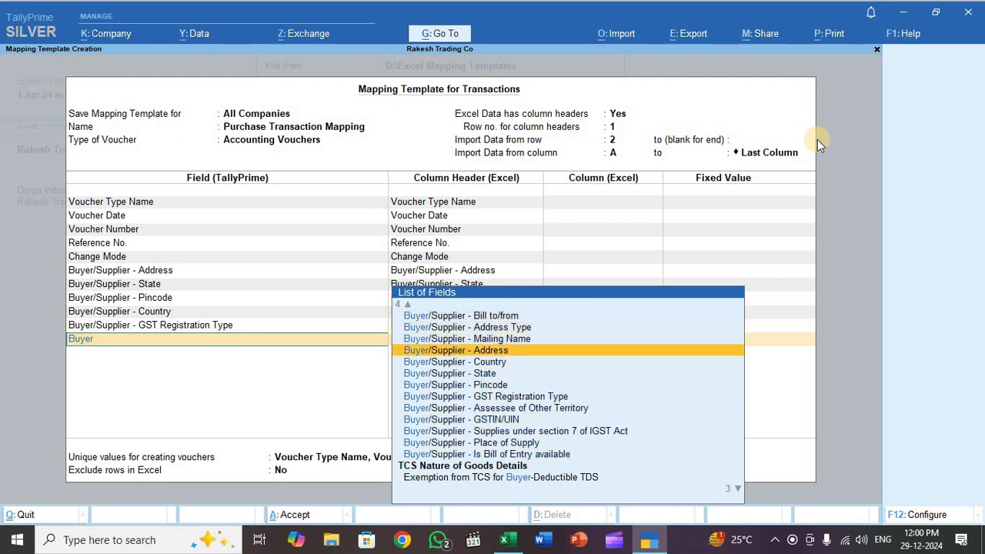
pyautogui.press('Return')
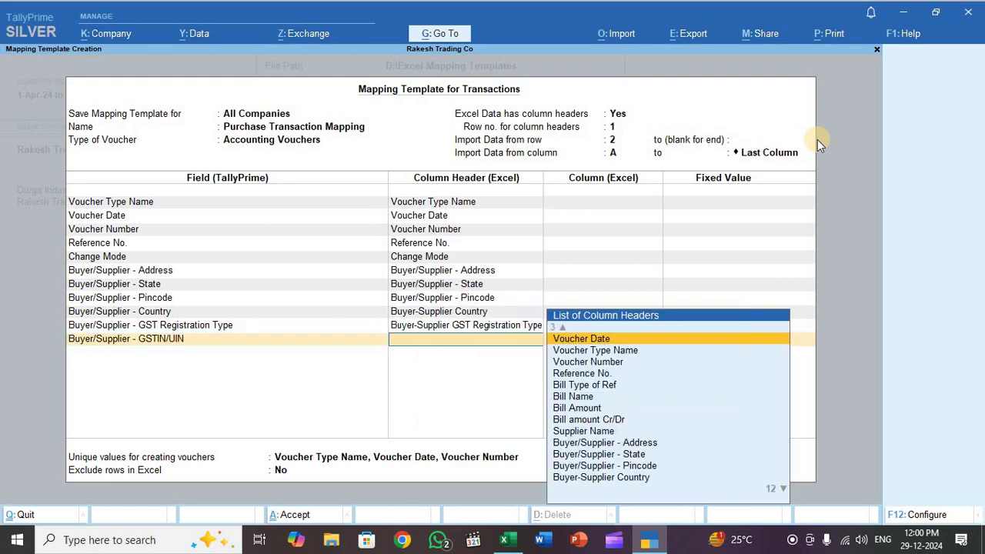
pyautogui.press('Down')
pyautogui.press('Down')
pyautogui.press('Down')
pyautogui.press('Down')
pyautogui.press('Down')
pyautogui.press('Down')
pyautogui.press('Down')
pyautogui.press('Down')
pyautogui.press('Down')
pyautogui.press('Down')
pyautogui.press('Down')
pyautogui.press('Down')
pyautogui.press('Down')
pyautogui.press('Down')
pyautogui.press('Down')
pyautogui.press('Down')
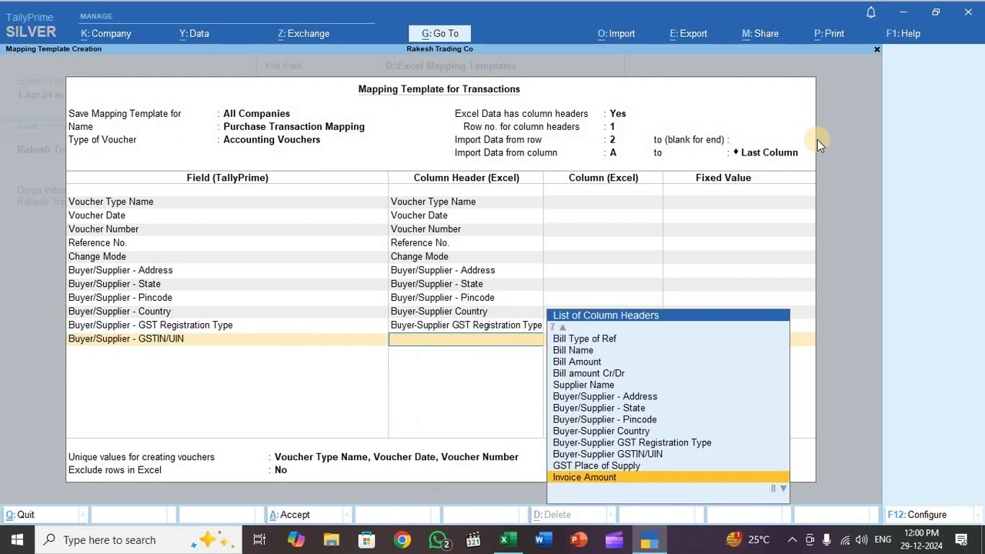
pyautogui.press('Up')
pyautogui.press('Up')
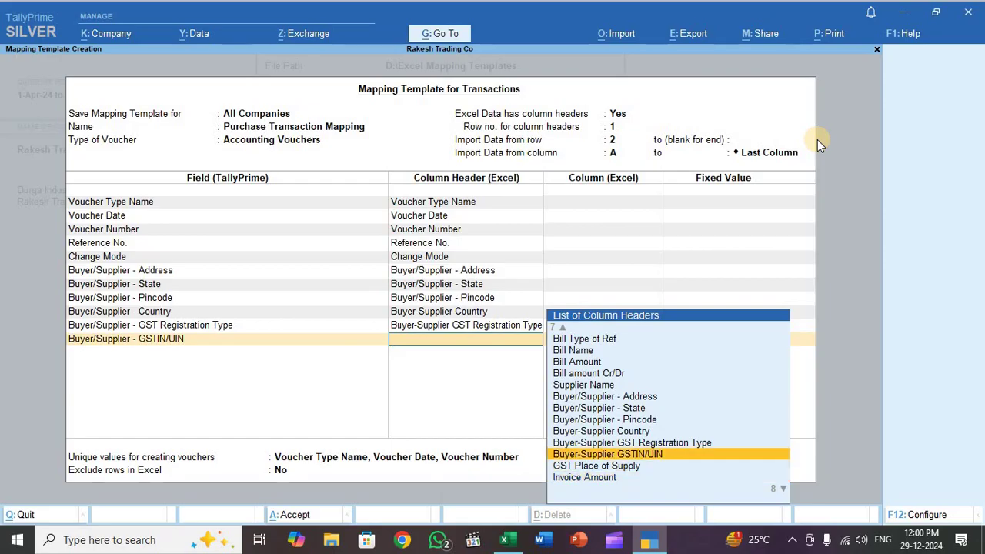
pyautogui.press('Return')
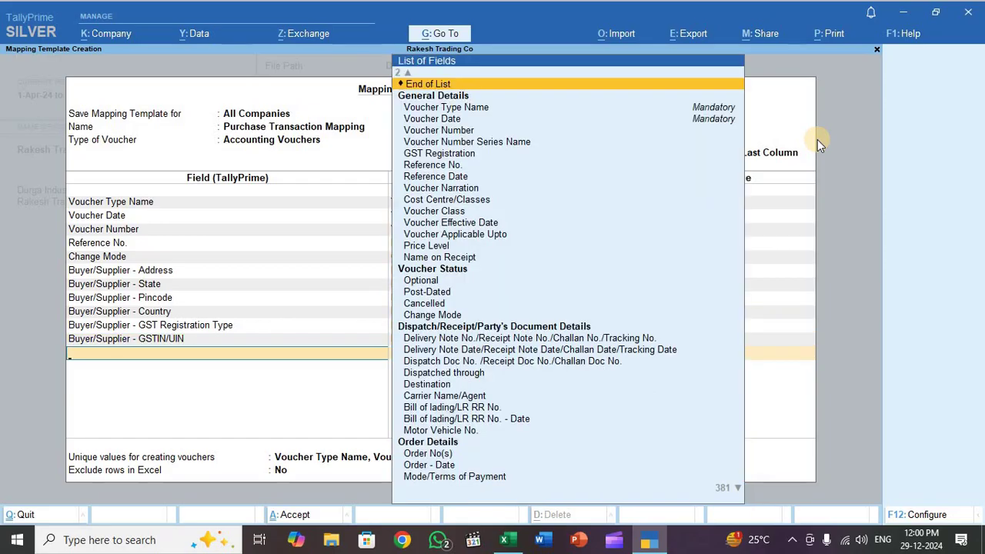
# Step: Add the Buyer/Supplier - Place of Supply field and map it to the GST Place of Supply column header
pyautogui.write('Buyer')
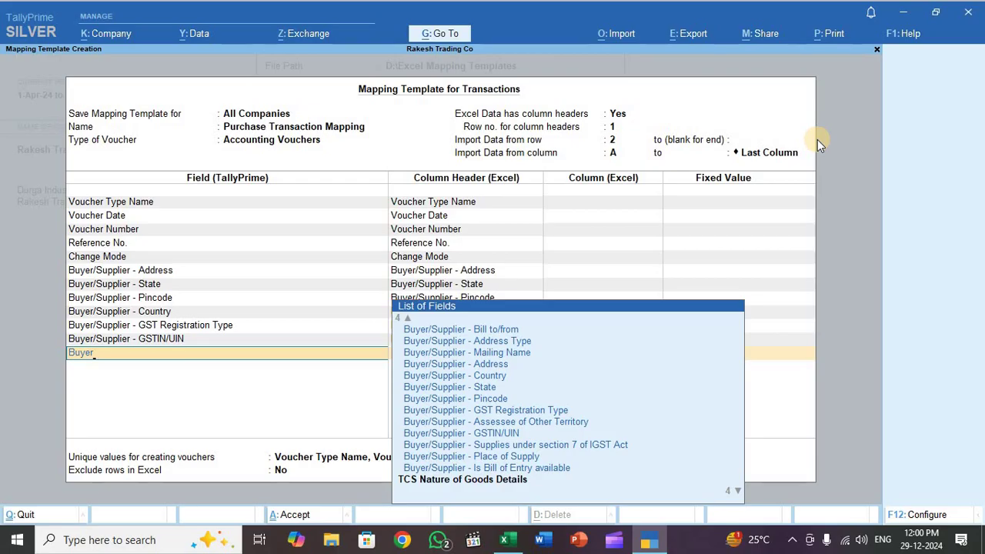
pyautogui.press('End')
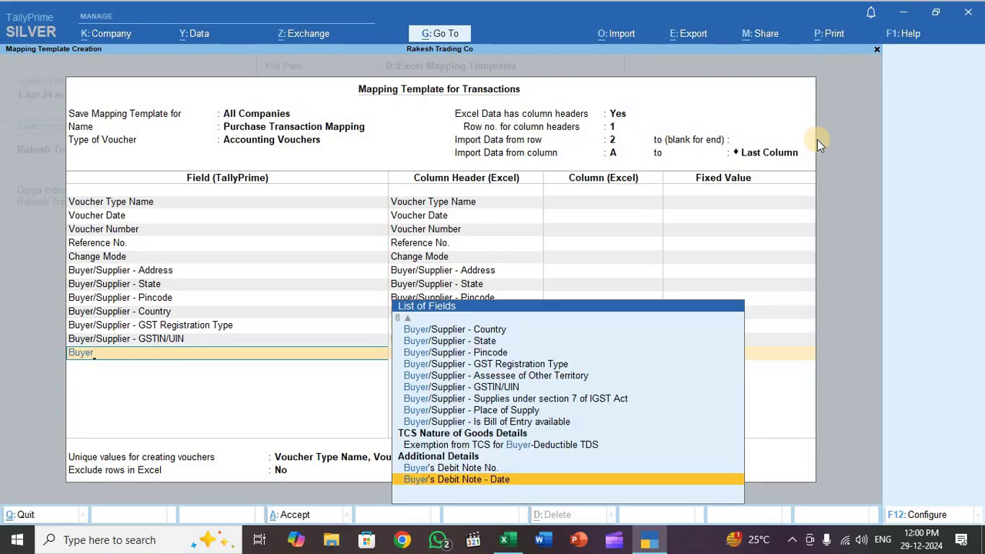
pyautogui.press('Up')
pyautogui.press('Up')
pyautogui.press('Up')
pyautogui.press('Up')
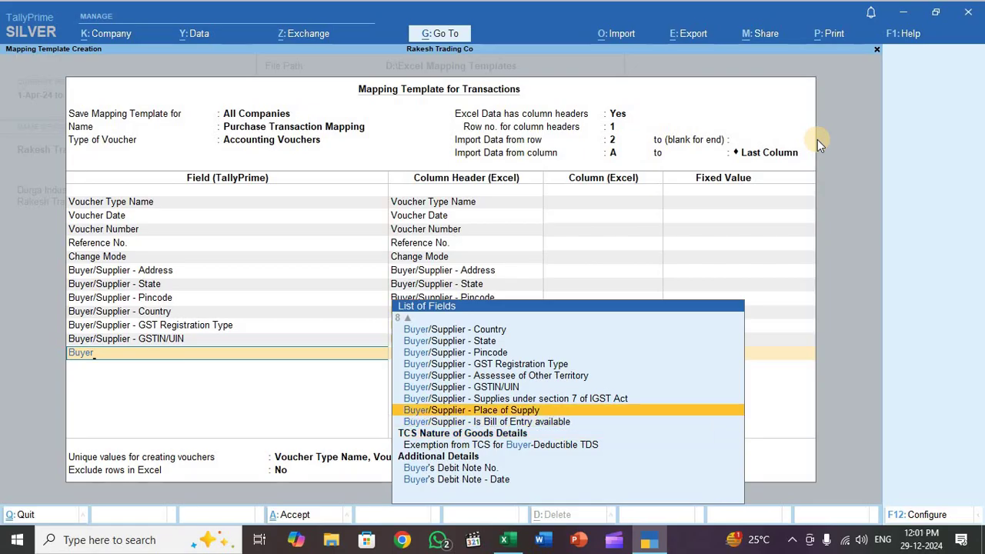
pyautogui.press('Return')
pyautogui.press('Down')
pyautogui.press('Down')
pyautogui.press('Down')
pyautogui.press('Down')
pyautogui.press('Down')
pyautogui.press('Down')
pyautogui.press('Down')
pyautogui.press('Down')
pyautogui.press('Down')
pyautogui.press('Down')
pyautogui.press('Down')
pyautogui.press('Down')
pyautogui.press('Down')
pyautogui.press('Down')
pyautogui.press('Down')
pyautogui.press('Down')
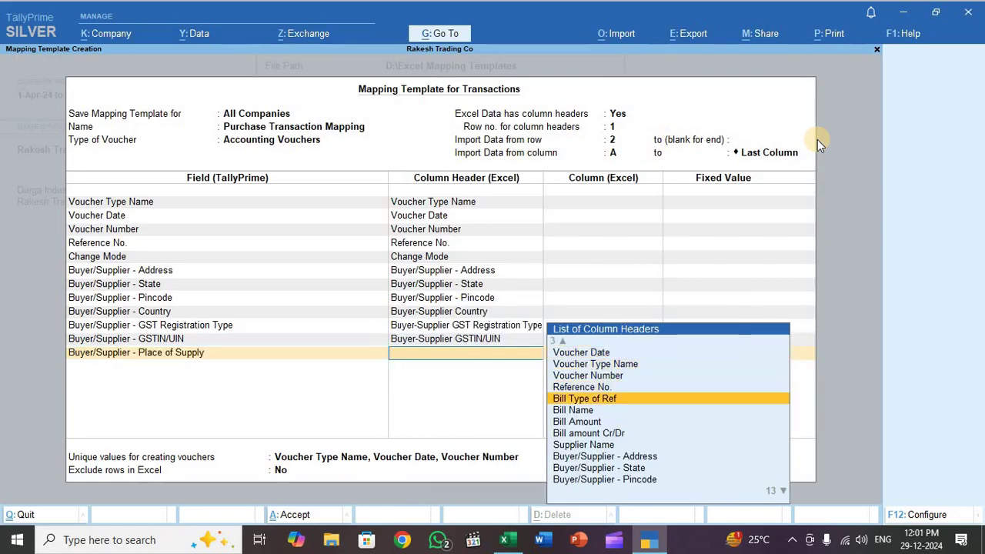
pyautogui.press('Up')
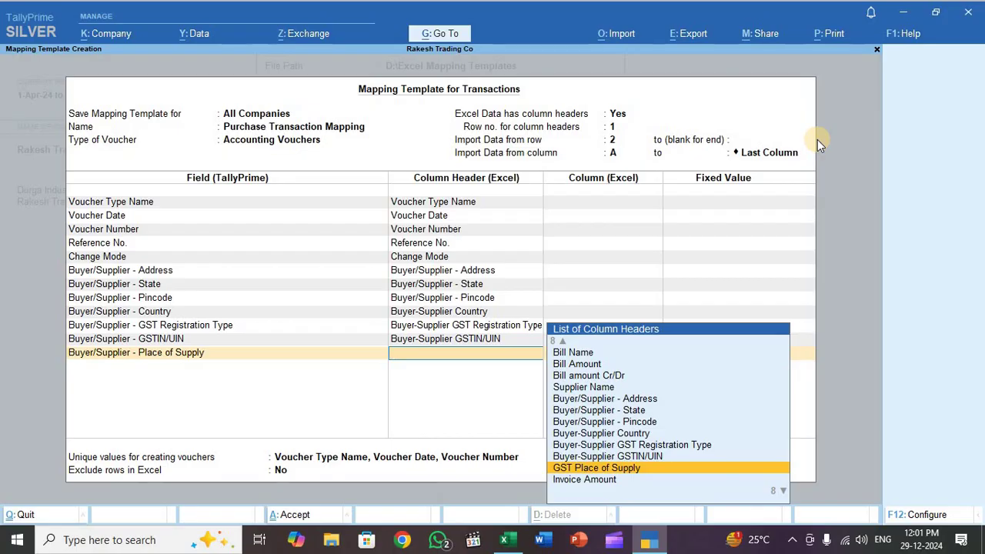
pyautogui.press('Return')
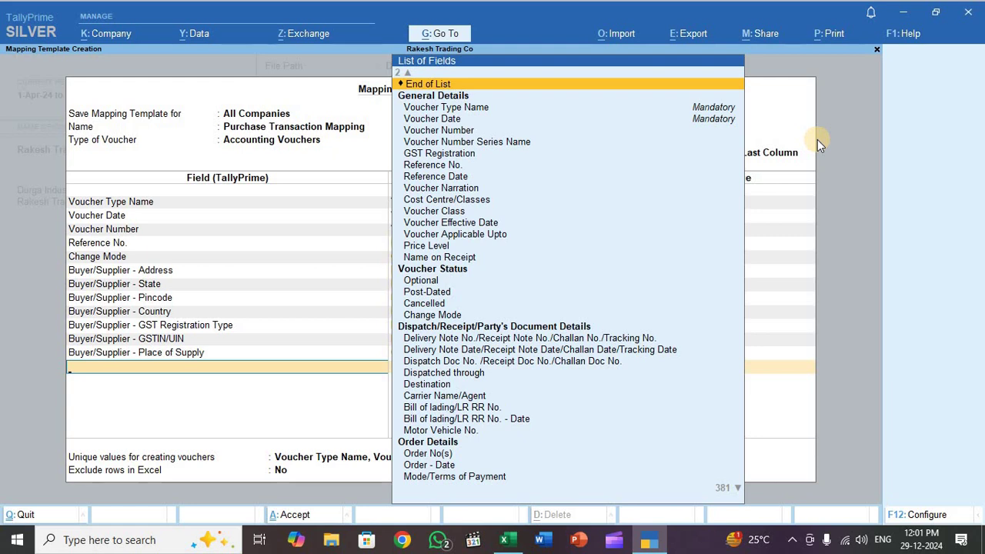
# Step: Add the Top Ledgers (Party, Cash, Bank, & so on) group and map its Ledger Name field to the Supplier Name column header
pyautogui.write('Top')
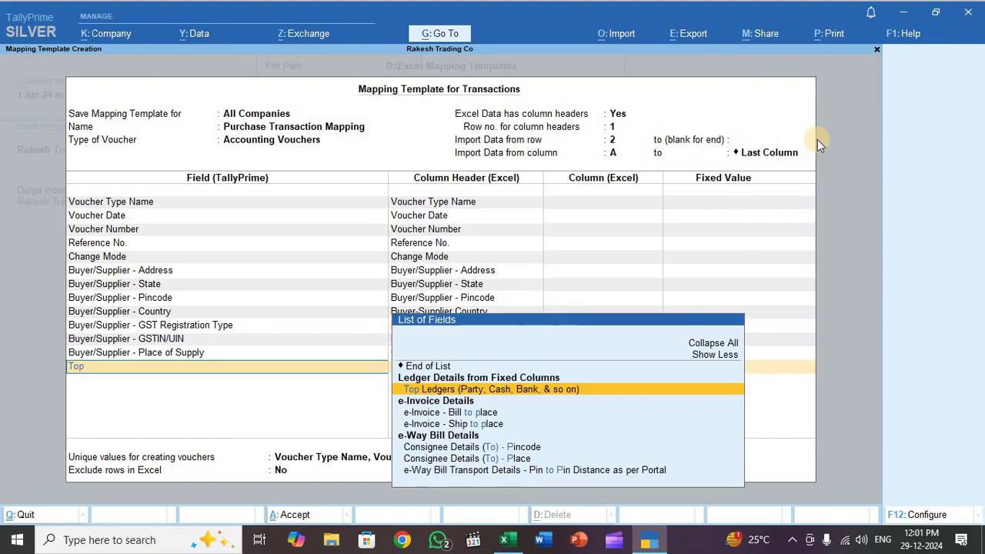
pyautogui.press('Return')
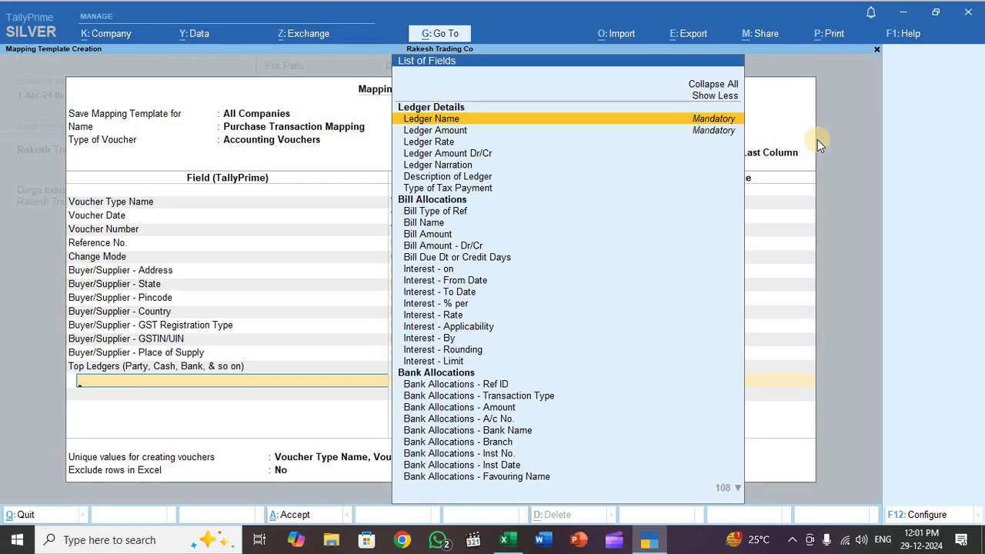
pyautogui.press('Down')
pyautogui.press('Up')
pyautogui.press('Return')
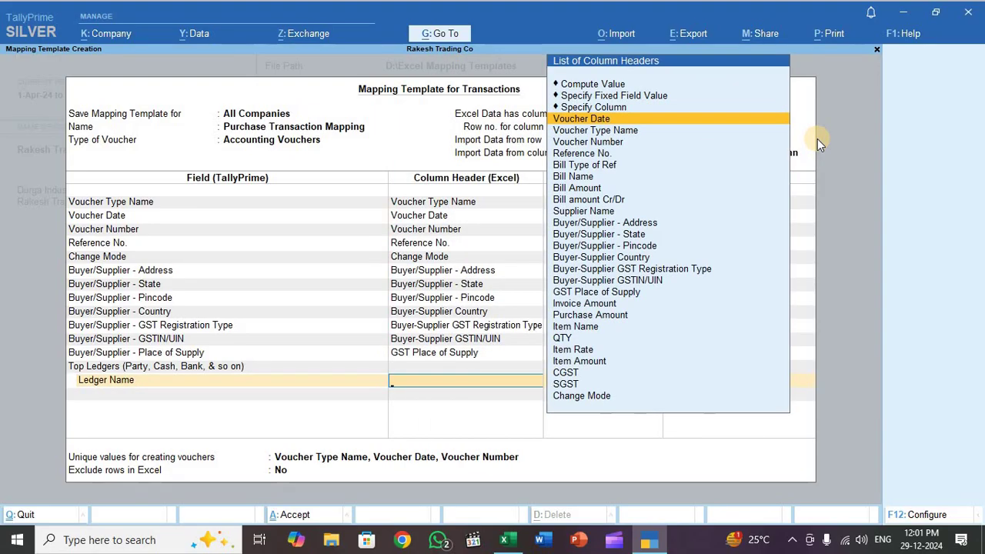
pyautogui.press('Down')
pyautogui.press('Down')
pyautogui.press('Down')
pyautogui.press('Down')
pyautogui.press('Down')
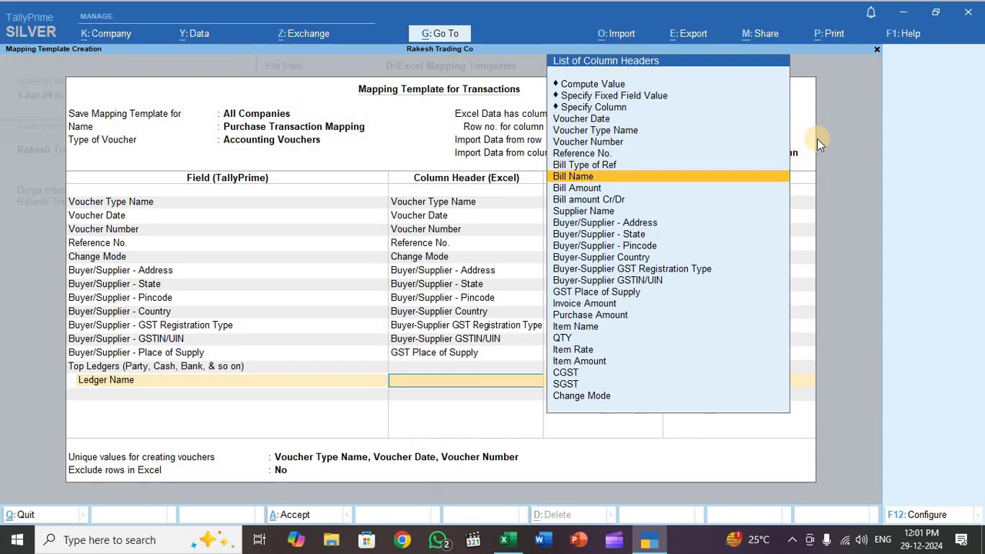
pyautogui.press('Down')
pyautogui.press('Down')
pyautogui.press('Down')
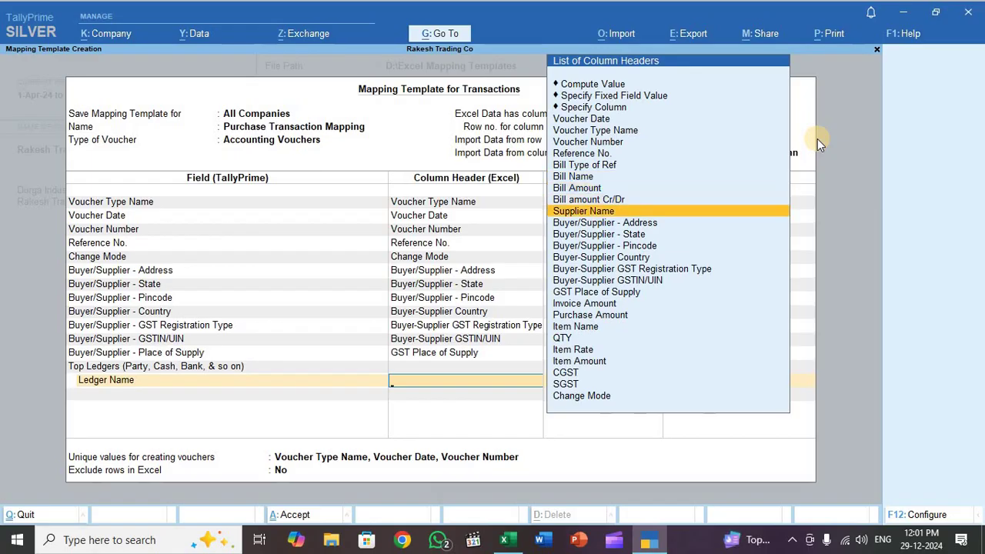
pyautogui.press('Return')
# Step: Add the Ledger Amount field under Top Ledgers and map it to the Invoice Amount column header
pyautogui.press('Down')
pyautogui.press('Down')
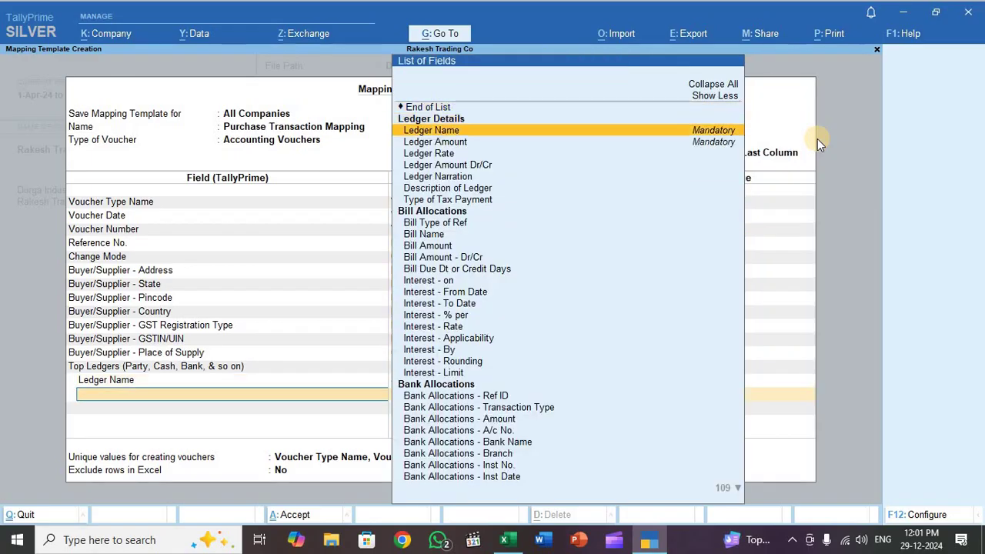
pyautogui.press('Return')
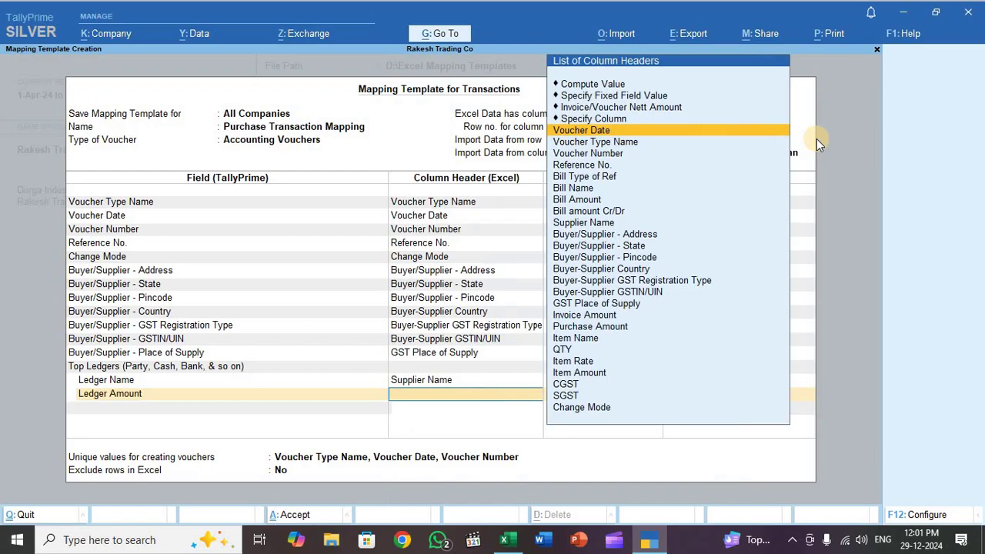
pyautogui.press('Down')
pyautogui.press('Down')
pyautogui.press('Down')
pyautogui.press('Down')
pyautogui.press('Down')
pyautogui.press('Down')
pyautogui.press('Down')
pyautogui.press('Down')
pyautogui.press('Down')
pyautogui.press('Down')
pyautogui.press('Down')
pyautogui.press('Down')
pyautogui.press('Down')
pyautogui.press('Down')
pyautogui.press('Down')
pyautogui.press('Down')
pyautogui.press('Down')
pyautogui.press('Down')
pyautogui.press('Down')
pyautogui.press('Down')
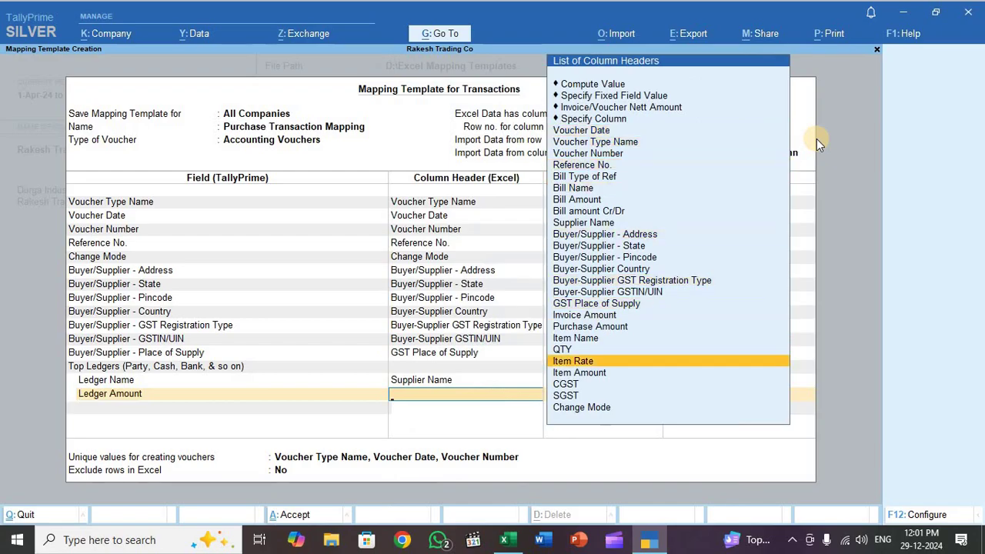
pyautogui.press('Up')
pyautogui.press('Up')
pyautogui.press('Up')
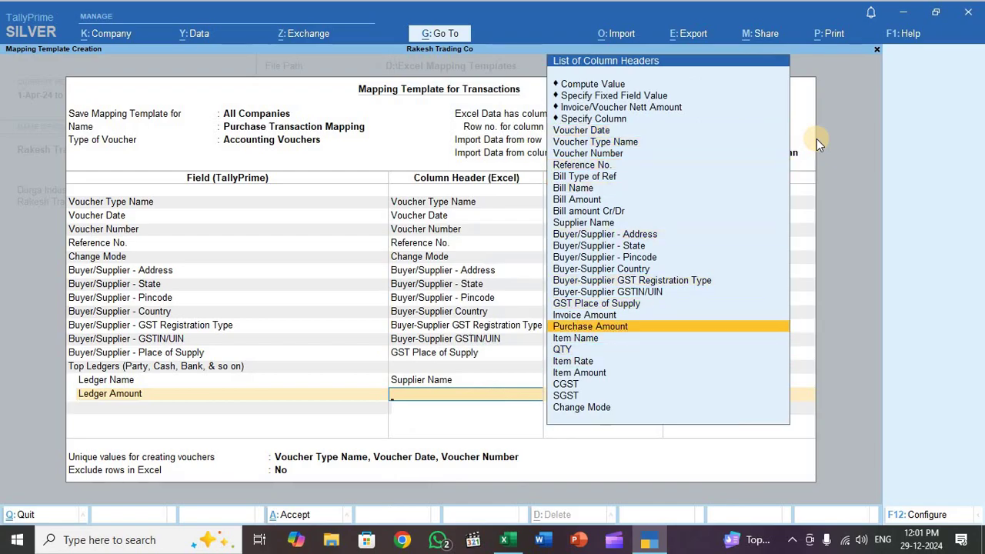
pyautogui.press('Up')
pyautogui.press('Return')
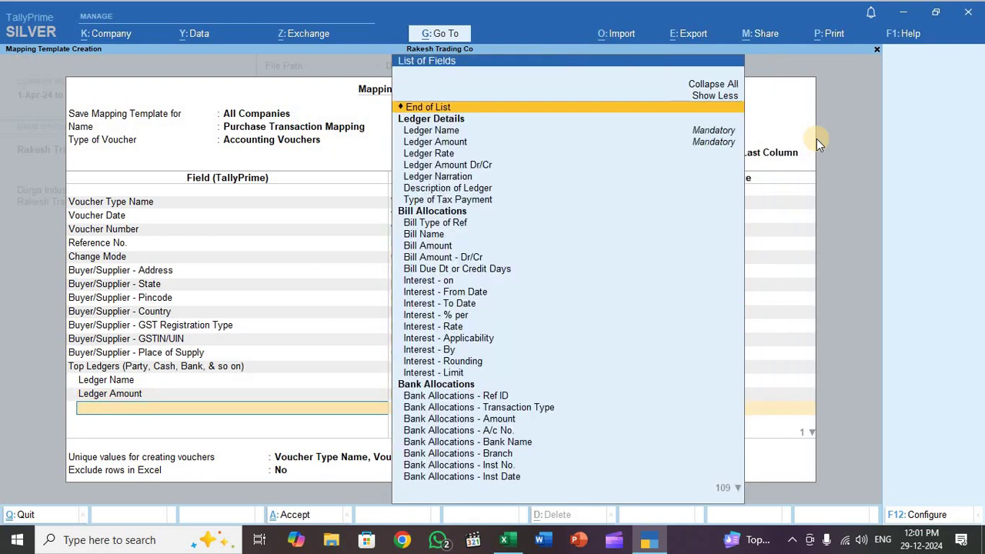
# Step: Add the Ledger Amount Dr/Cr field under Top Ledgers with the fixed field value Cr
pyautogui.press('Down')
pyautogui.press('Down')
pyautogui.press('Down')
pyautogui.press('Down')
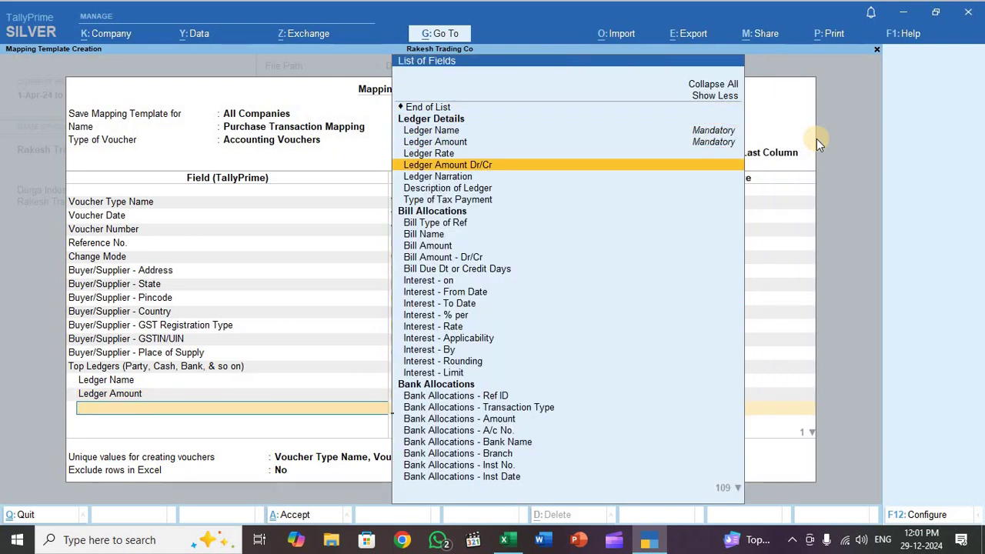
pyautogui.press('Return')
pyautogui.press('Up')
pyautogui.press('Up')
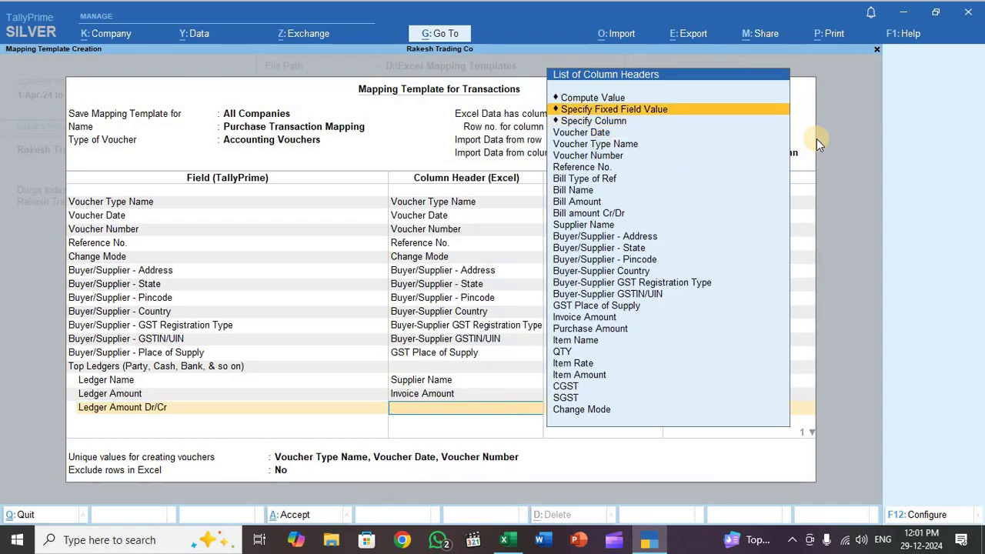
pyautogui.press('Return')
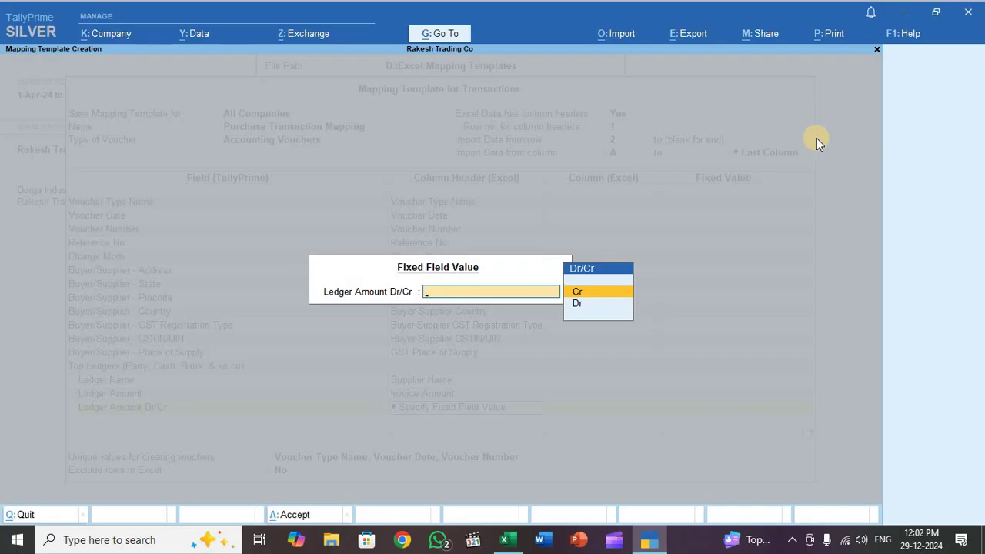
pyautogui.press('Return')
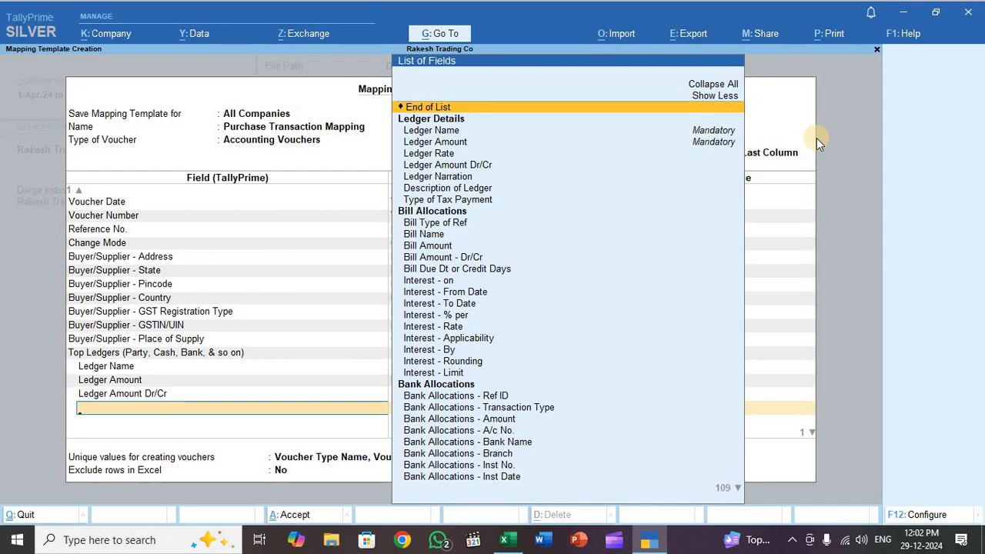
# Step: Close the Top Ledgers group and add a Bottom Ledgers (Tax, Discount, & so on) group whose Ledger Name has the fixed value Purchase @ 18%
pyautogui.press('Return')
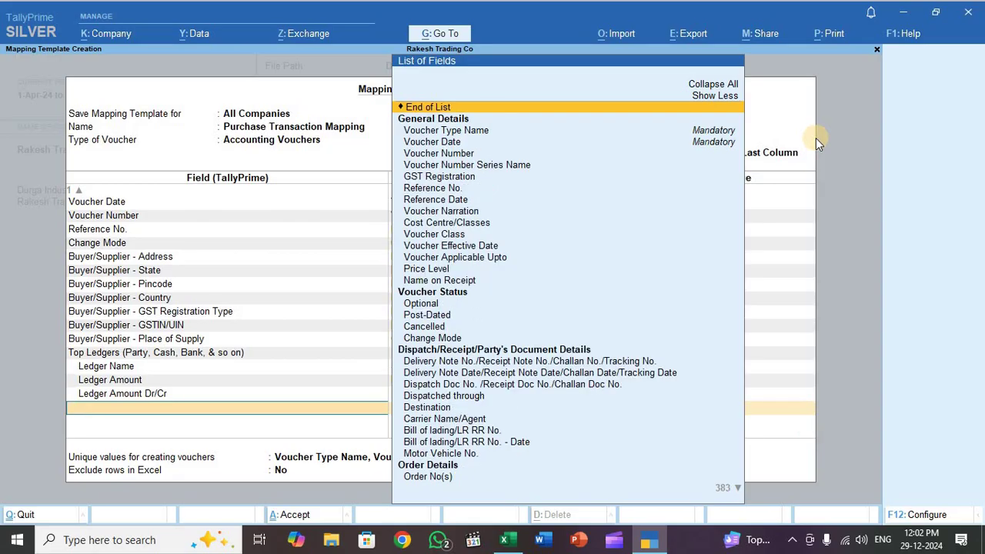
pyautogui.write('Bot')
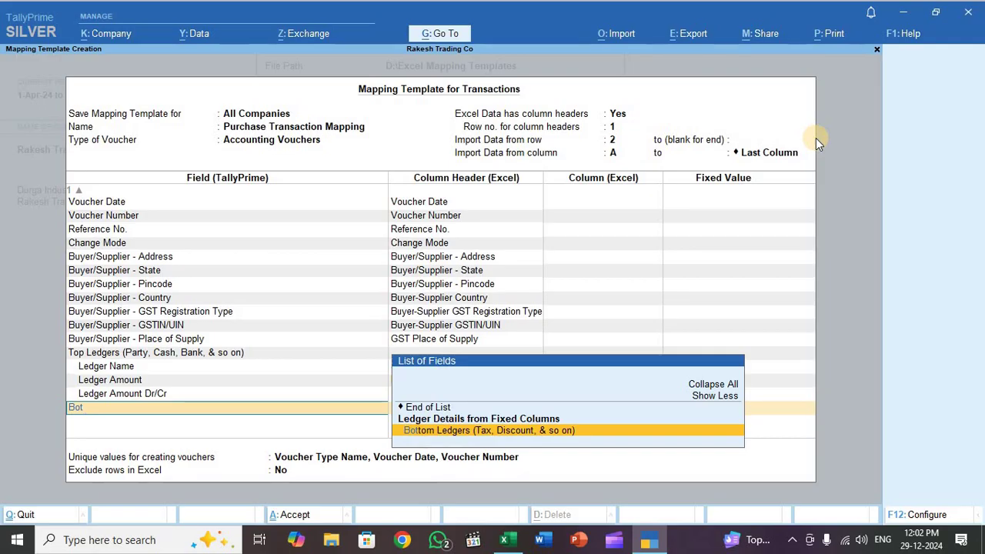
pyautogui.press('Return')
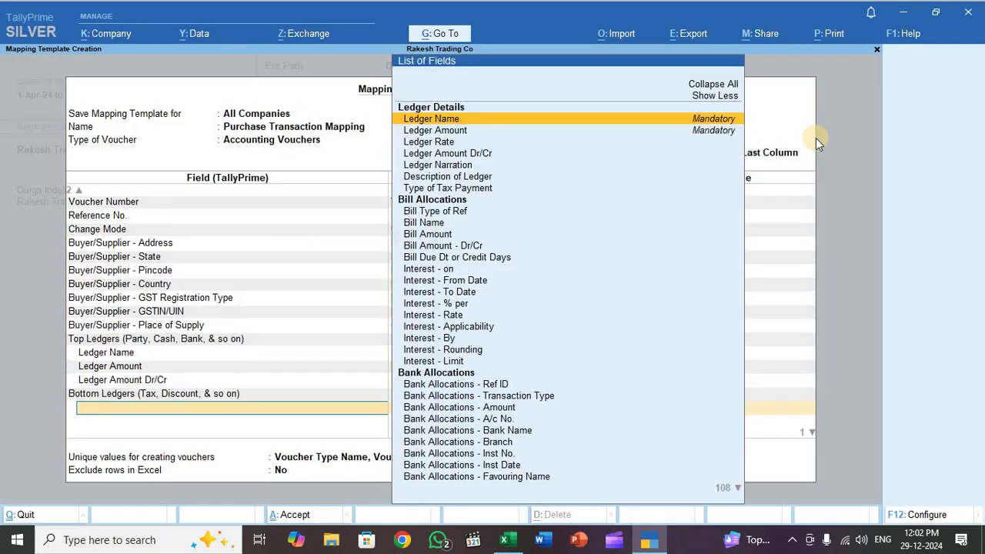
pyautogui.press('Return')
pyautogui.press('Up')
pyautogui.press('Up')
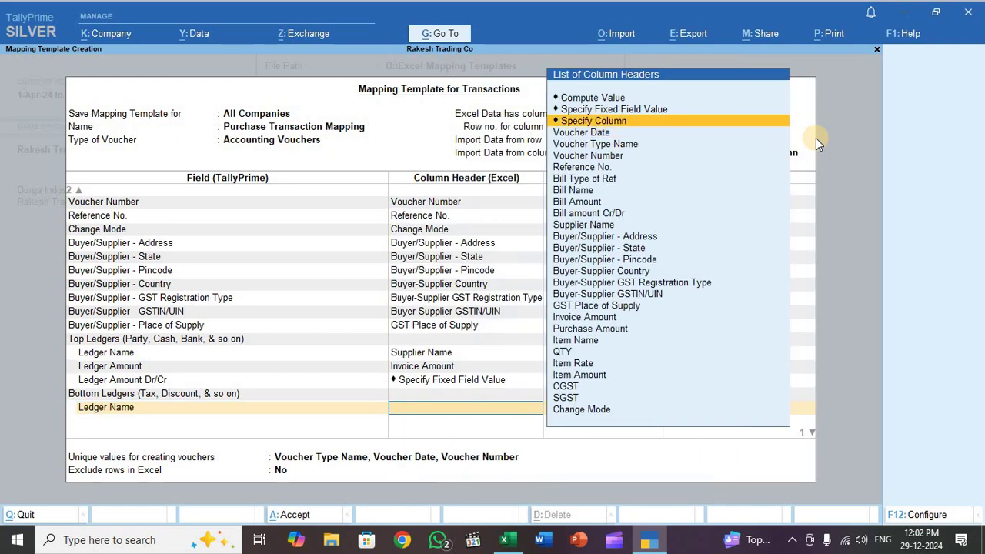
pyautogui.press('Return')
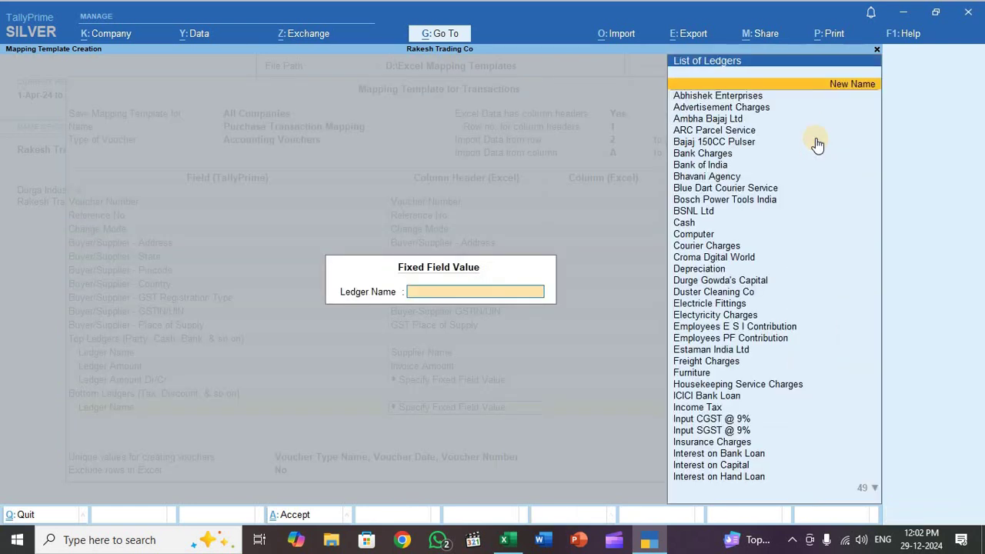
pyautogui.write('Purchase')
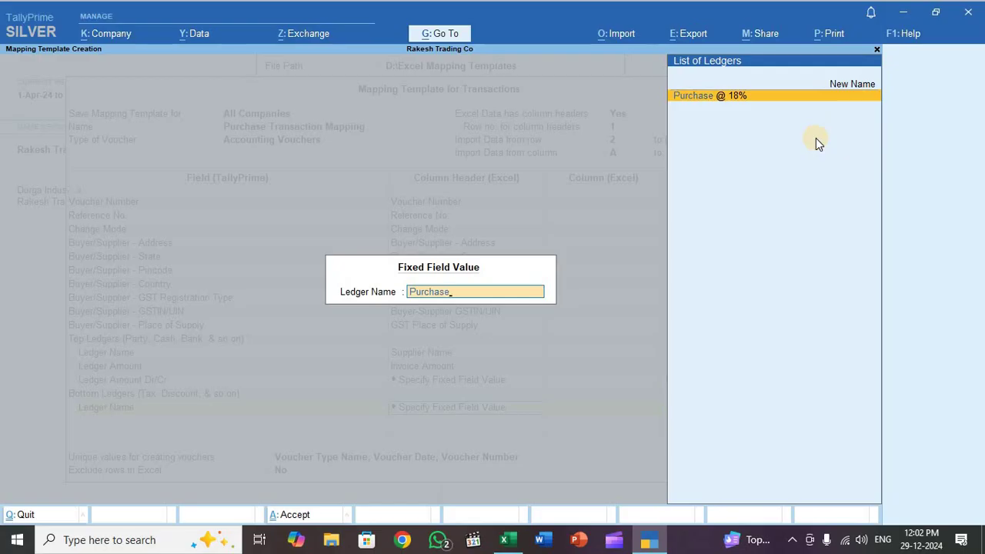
pyautogui.press('Return')
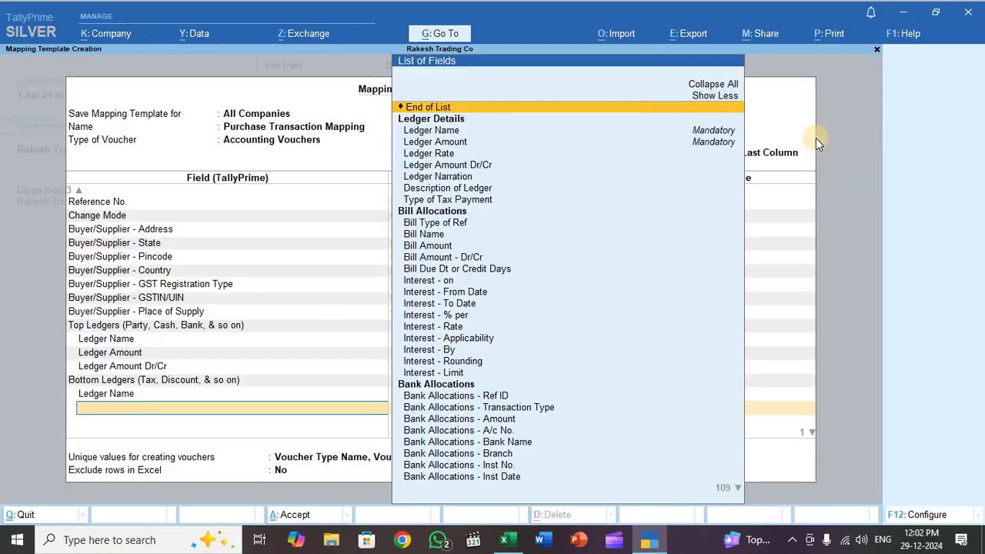
# Step: Add the Ledger Amount field under Bottom Ledgers and map it to the Purchase Amount column header
pyautogui.press('Down')
pyautogui.press('Down')
pyautogui.press('Down')
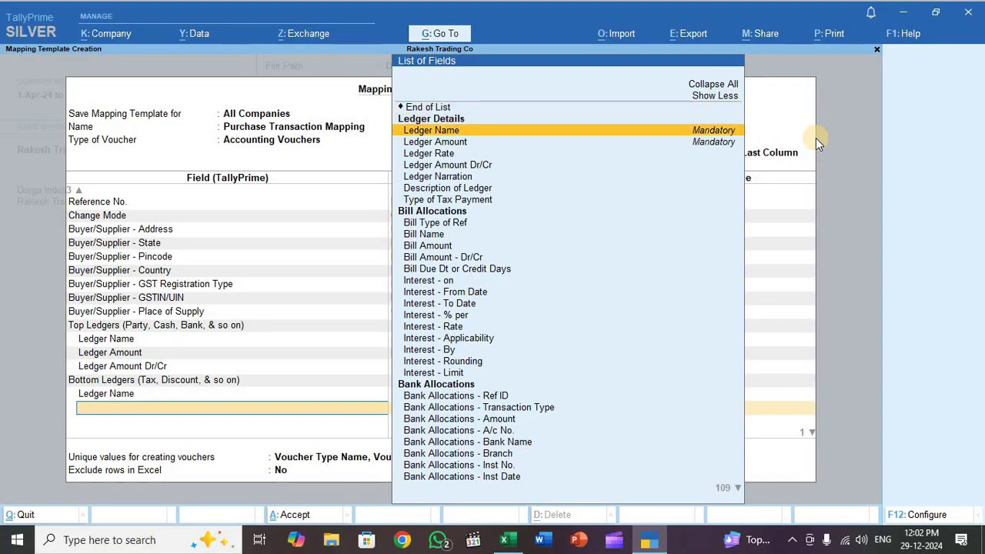
pyautogui.press('Return')
pyautogui.press('Down')
pyautogui.press('Down')
pyautogui.press('Down')
pyautogui.press('Down')
pyautogui.press('Down')
pyautogui.press('Down')
pyautogui.press('Down')
pyautogui.press('Down')
pyautogui.press('Down')
pyautogui.press('Down')
pyautogui.press('Down')
pyautogui.press('Down')
pyautogui.press('Down')
pyautogui.press('Down')
pyautogui.press('Down')
pyautogui.press('Down')
pyautogui.press('Down')
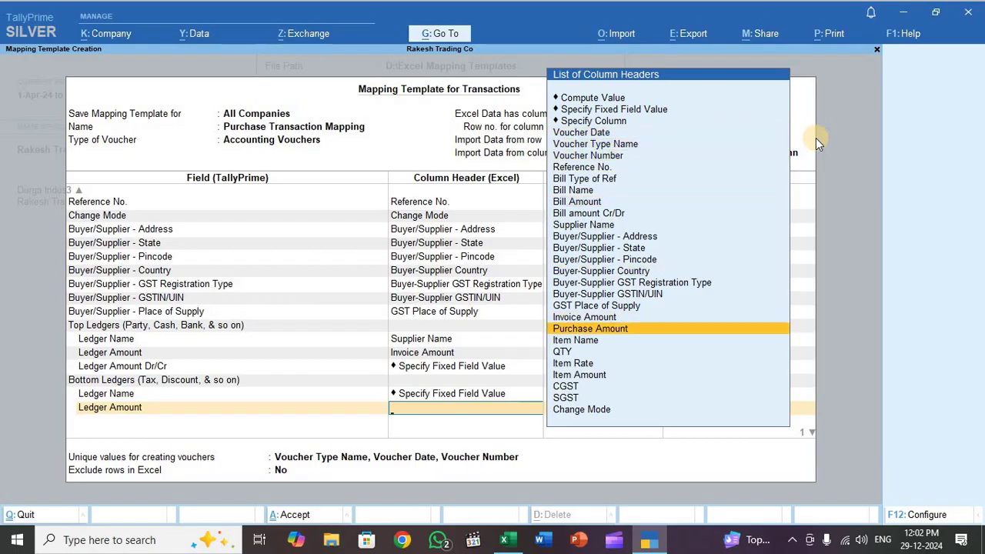
pyautogui.press('Return')
# Step: Add the Ledger Amount Dr/Cr field under Bottom Ledgers with the fixed field value Dr
pyautogui.press('Down')
pyautogui.press('Down')
pyautogui.press('Down')
pyautogui.press('Down')
pyautogui.press('Down')
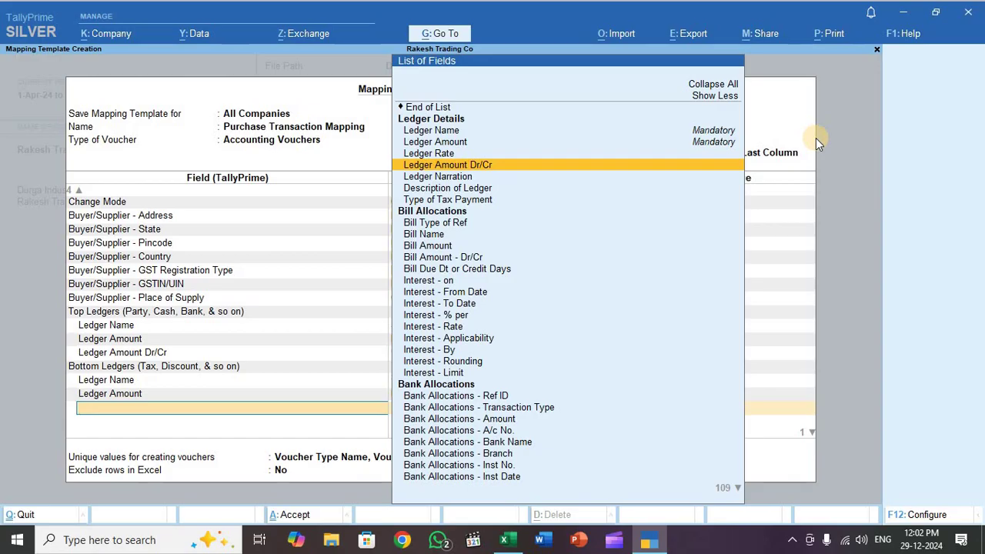
pyautogui.press('Return')
pyautogui.press('Up')
pyautogui.press('Up')
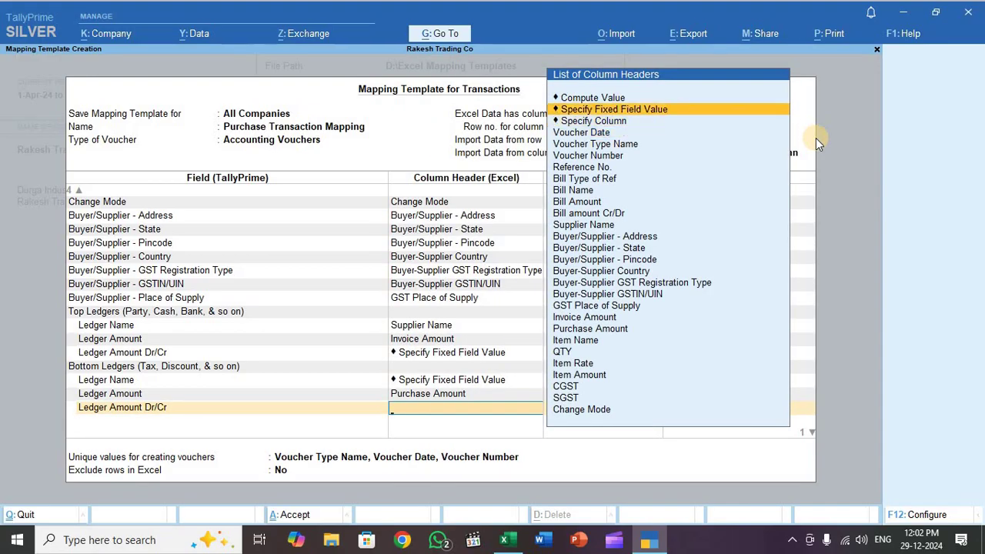
pyautogui.press('Return')
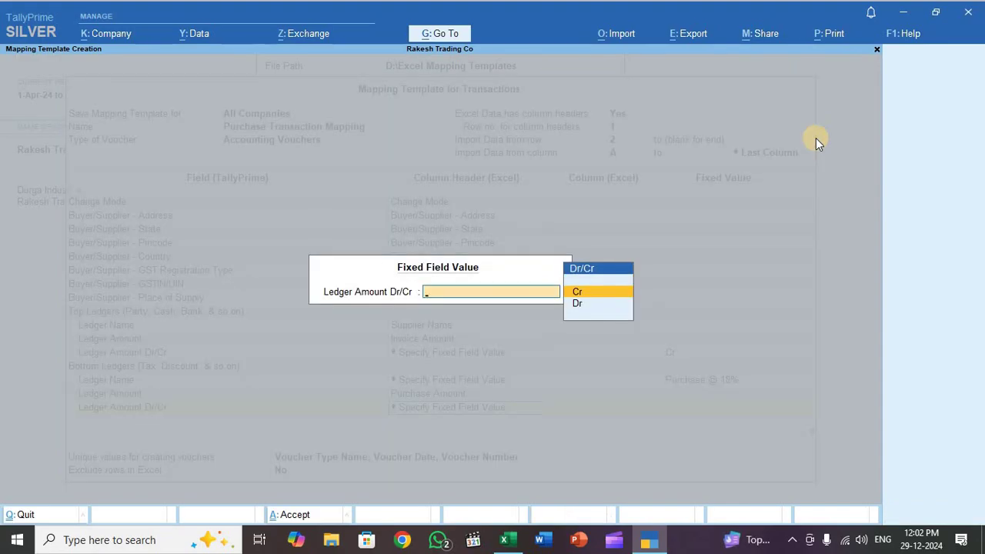
pyautogui.press('Down')
pyautogui.press('Return')
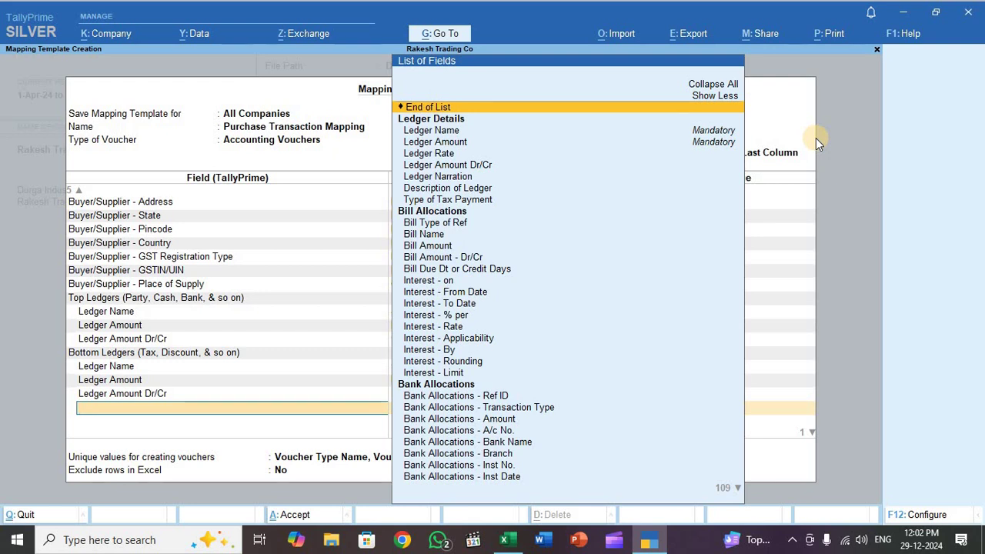
# Step: Add the Item Name field under Bottom Ledgers and map it to the Item Name column header
pyautogui.write('Item')
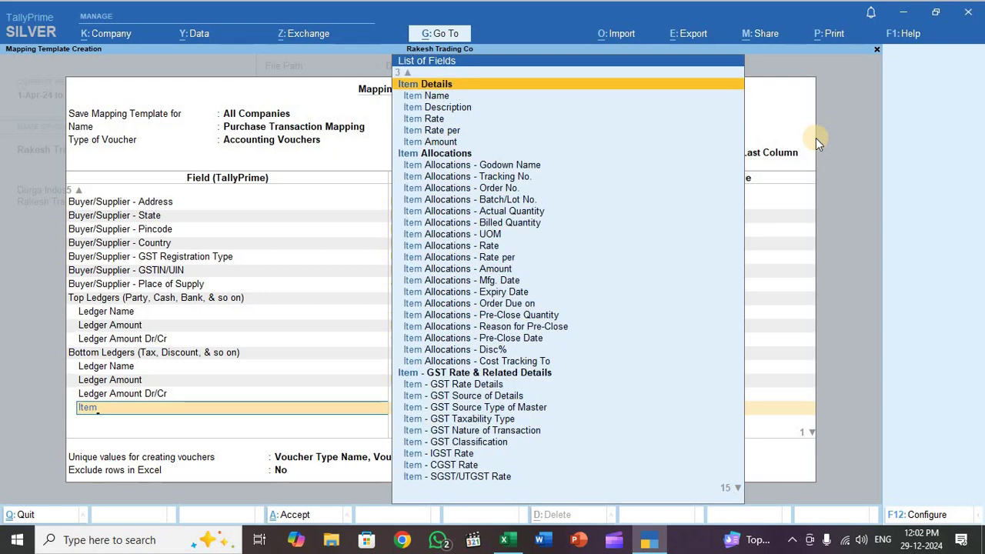
pyautogui.press('Down')
pyautogui.press('Return')
pyautogui.press('Down')
pyautogui.press('Down')
pyautogui.press('Down')
pyautogui.press('Down')
pyautogui.press('Down')
pyautogui.press('Down')
pyautogui.press('Down')
pyautogui.press('Down')
pyautogui.press('Down')
pyautogui.press('Down')
pyautogui.press('Down')
pyautogui.press('Down')
pyautogui.press('Down')
pyautogui.press('Down')
pyautogui.press('Down')
pyautogui.press('Down')
pyautogui.press('Down')
pyautogui.press('Down')
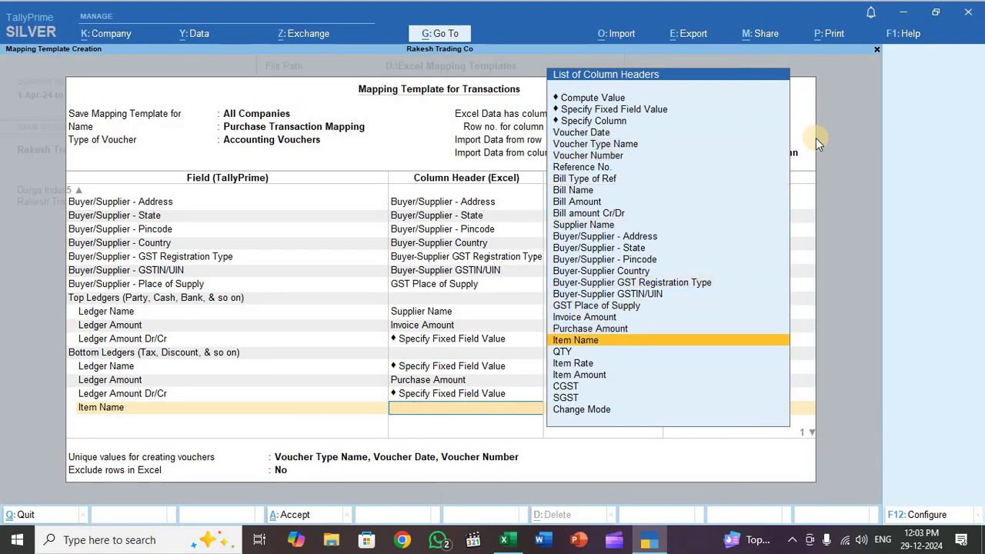
pyautogui.press('Return')
# Step: Add the Billed Quantity field under Bottom Ledgers and map it to the QTY column header
pyautogui.write('Bi')
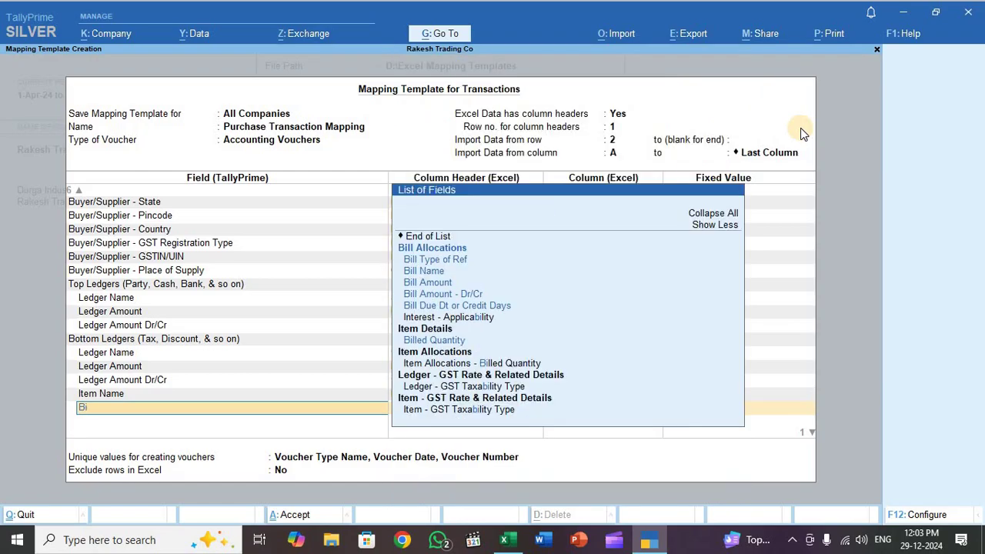
pyautogui.write('lled')
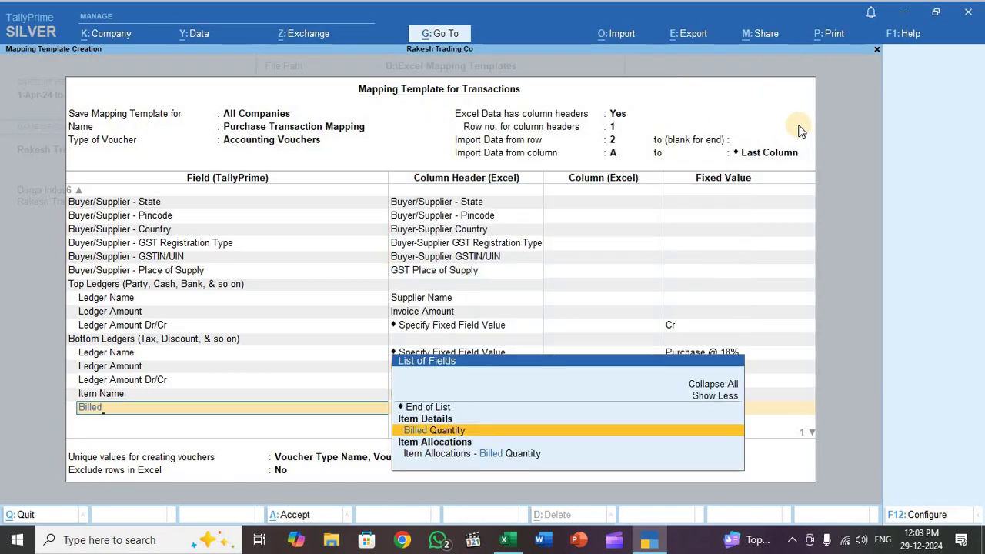
pyautogui.press('Return')
pyautogui.press('Down')
pyautogui.press('Down')
pyautogui.press('Down')
pyautogui.press('Down')
pyautogui.press('Down')
pyautogui.press('Down')
pyautogui.press('Down')
pyautogui.press('Down')
pyautogui.press('Down')
pyautogui.press('Down')
pyautogui.press('Down')
pyautogui.press('Down')
pyautogui.press('Down')
pyautogui.press('Down')
pyautogui.press('Down')
pyautogui.press('Down')
pyautogui.press('Down')
pyautogui.press('Down')
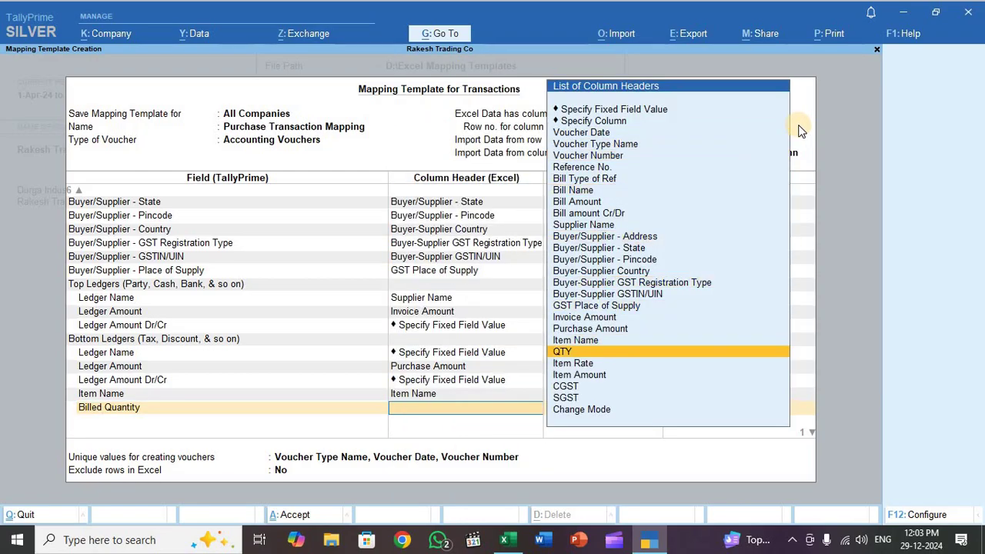
pyautogui.press('Return')
# Step: Add the Item Rate field under Bottom Ledgers and map it to the Item Rate column header
pyautogui.write('It')
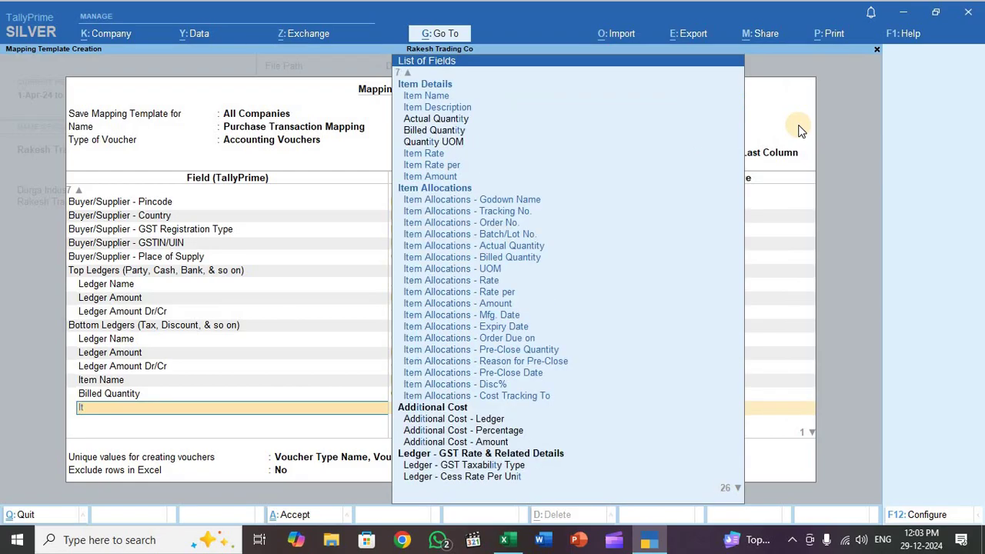
pyautogui.write('emr')
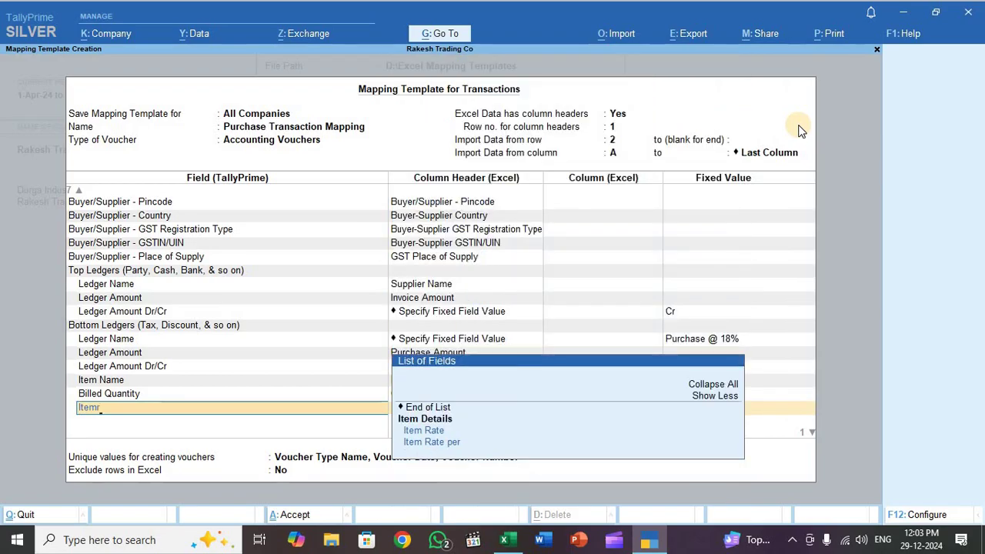
pyautogui.press('Return')
pyautogui.press('Down')
pyautogui.press('Down')
pyautogui.press('Down')
pyautogui.press('Down')
pyautogui.press('Down')
pyautogui.press('Down')
pyautogui.press('Down')
pyautogui.press('Down')
pyautogui.press('Down')
pyautogui.press('Down')
pyautogui.press('Down')
pyautogui.press('Down')
pyautogui.press('Down')
pyautogui.press('Down')
pyautogui.press('Down')
pyautogui.press('Down')
pyautogui.press('Down')
pyautogui.press('Down')
pyautogui.press('Down')
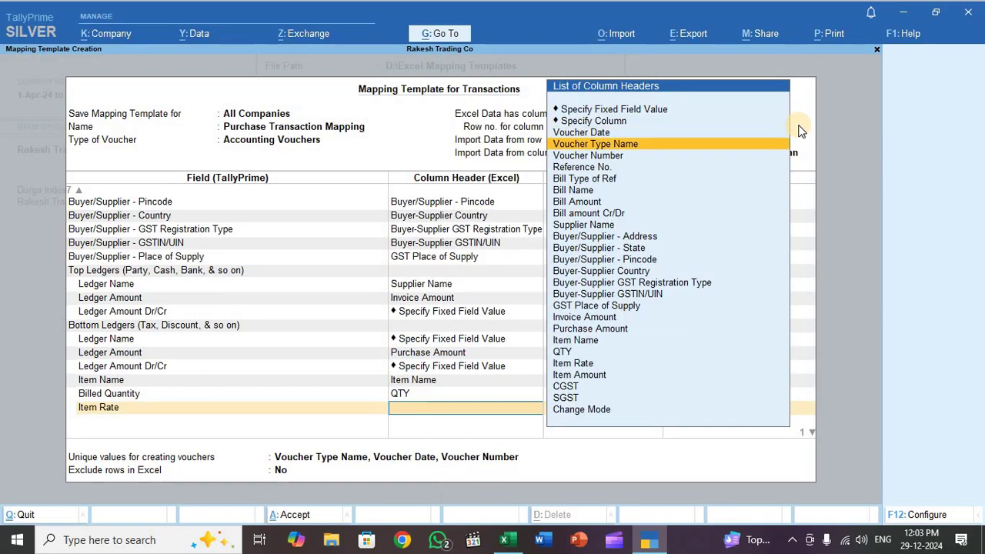
pyautogui.press('Down')
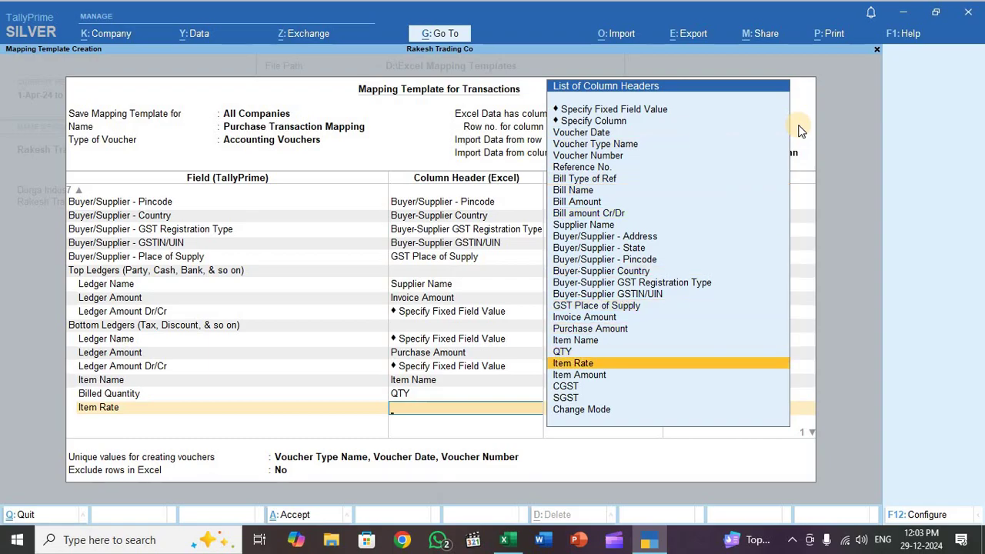
pyautogui.press('Return')
# Step: Add the Item Amount field under Bottom Ledgers and map it to the Item Amount column header
pyautogui.write('Item')
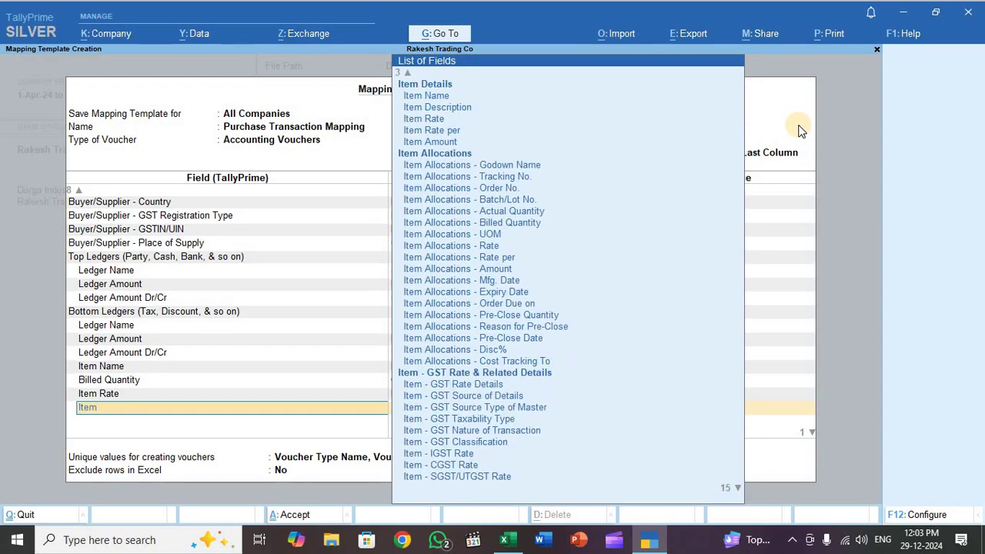
pyautogui.write('am')
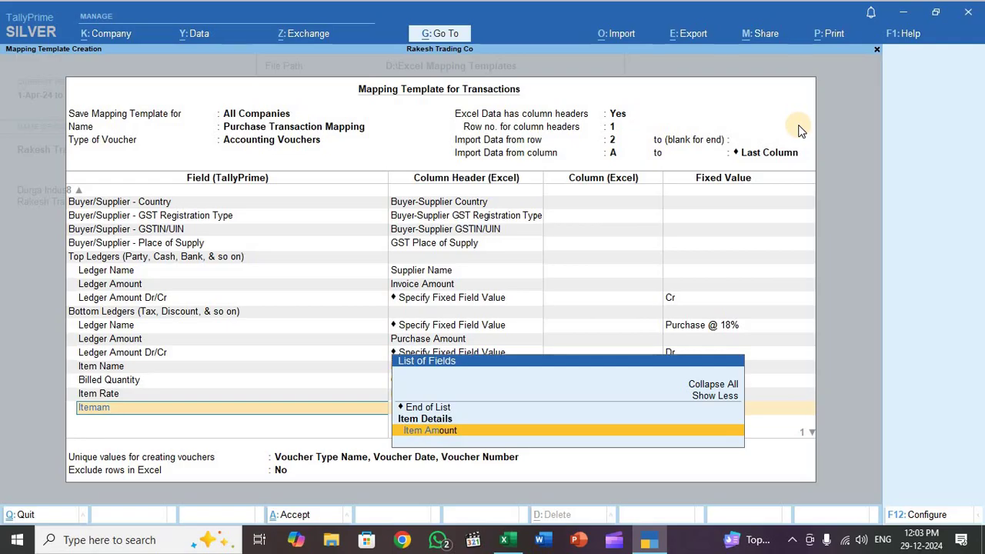
pyautogui.press('Return')
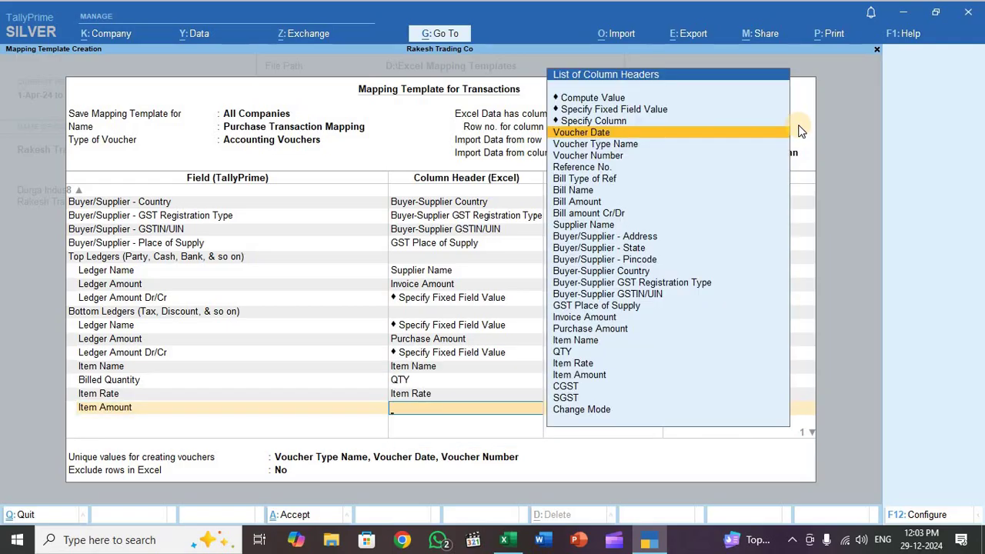
pyautogui.press('Down')
pyautogui.press('Down')
pyautogui.press('Down')
pyautogui.press('Down')
pyautogui.press('Down')
pyautogui.press('Down')
pyautogui.press('Down')
pyautogui.press('Down')
pyautogui.press('Down')
pyautogui.press('Down')
pyautogui.press('Down')
pyautogui.press('Down')
pyautogui.press('Down')
pyautogui.press('Down')
pyautogui.press('Down')
pyautogui.press('Down')
pyautogui.press('Down')
pyautogui.press('Down')
pyautogui.press('Down')
pyautogui.press('Down')
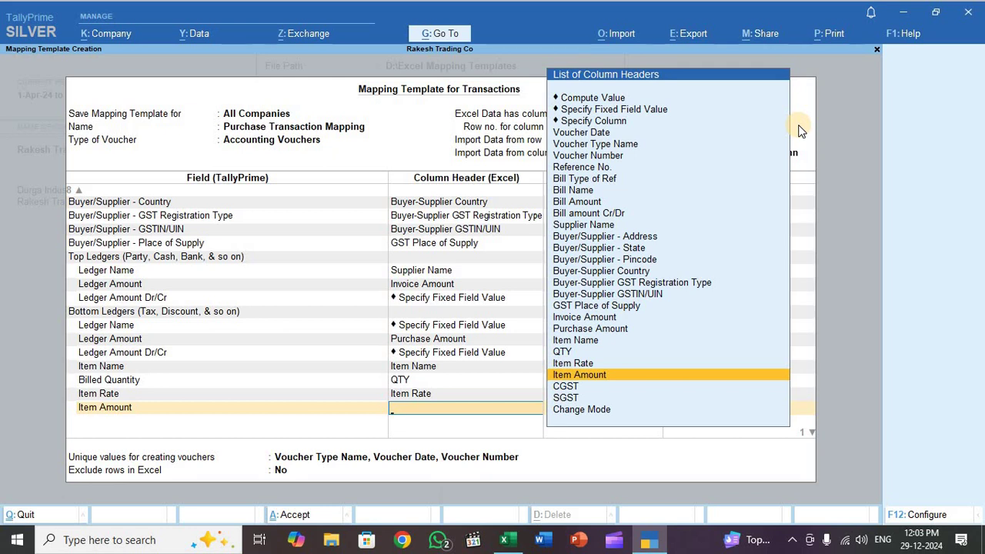
pyautogui.press('Return')
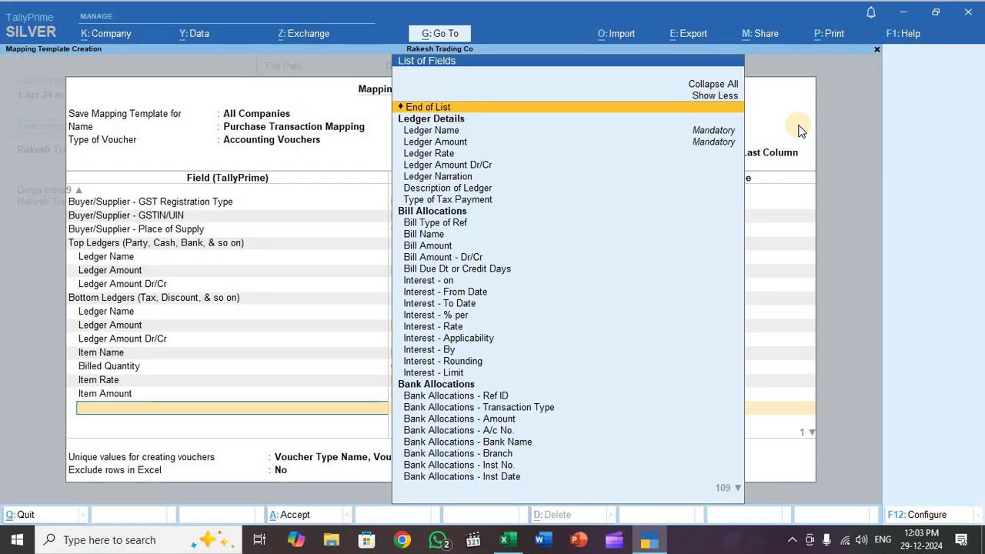
# Step: Close the purchase ledger's field group and add another Bottom Ledgers (Tax, Discount, & so on) group
pyautogui.press('BackSpace')
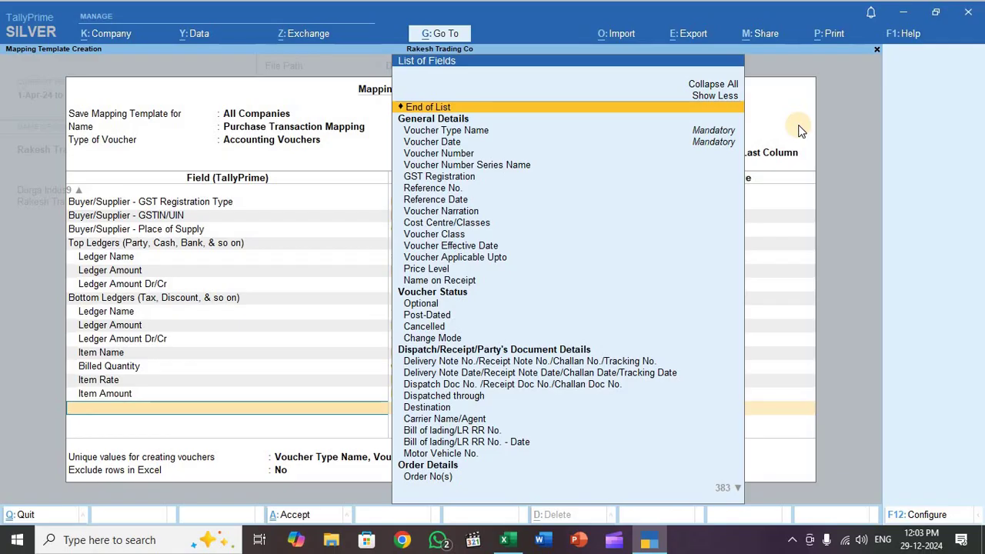
pyautogui.write('Bot')
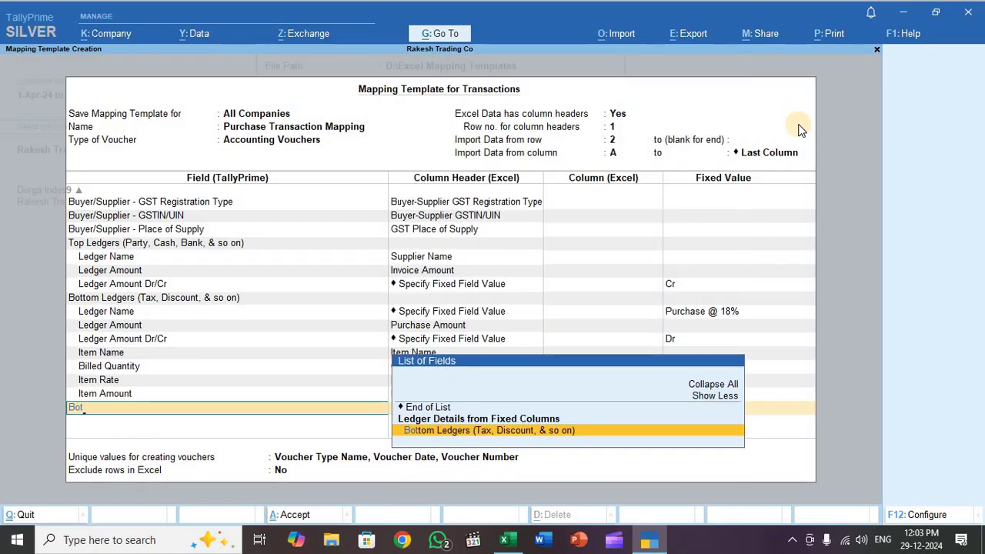
pyautogui.press('Return')
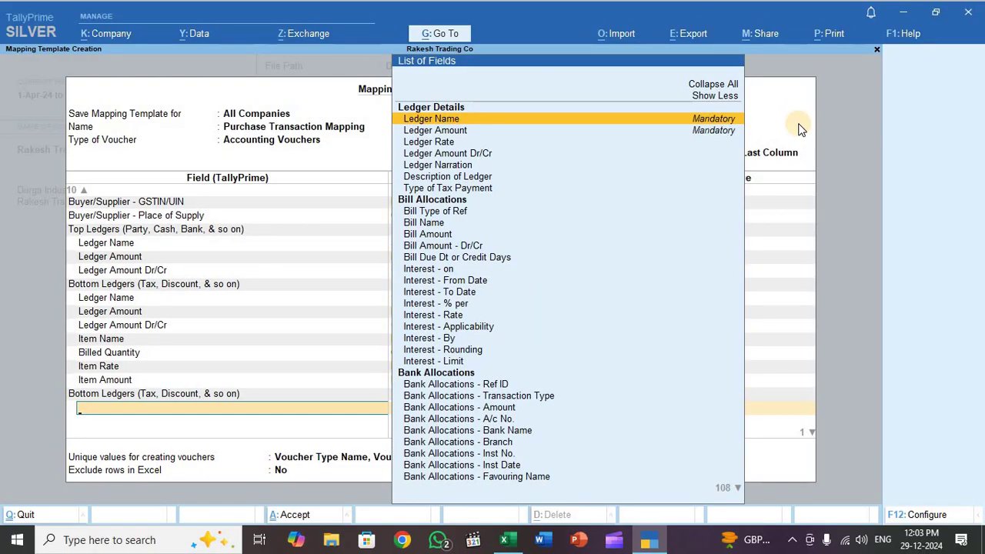
# Step: Add the Ledger Name field under the new Bottom Ledgers group with the fixed value Input CGST @ 9%
pyautogui.press('Return')
pyautogui.press('Up')
pyautogui.press('Up')
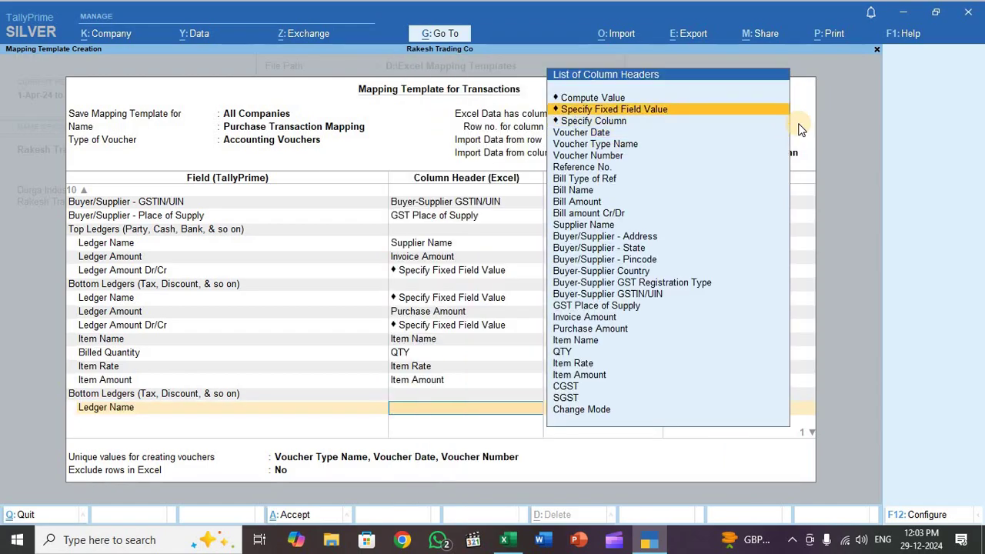
pyautogui.press('Return')
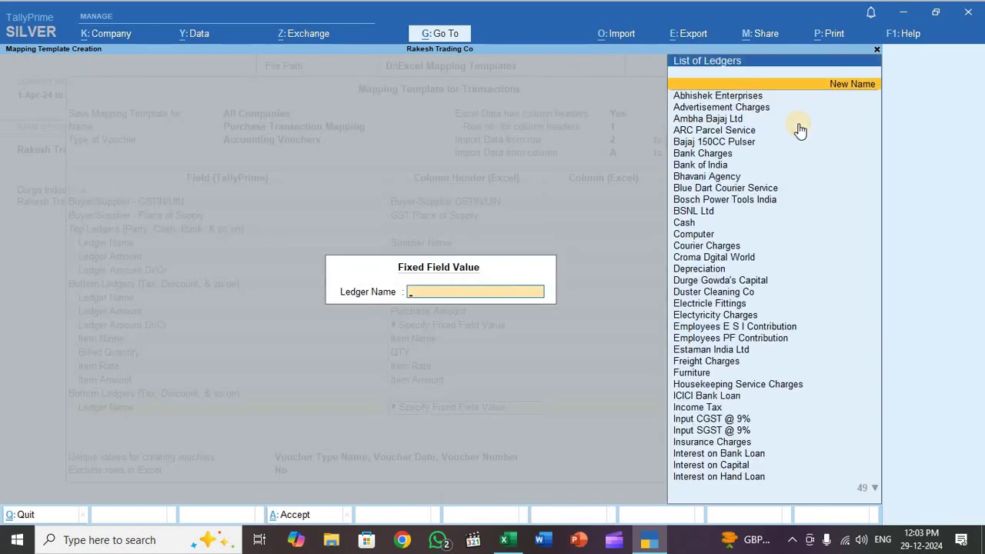
pyautogui.write('Input')
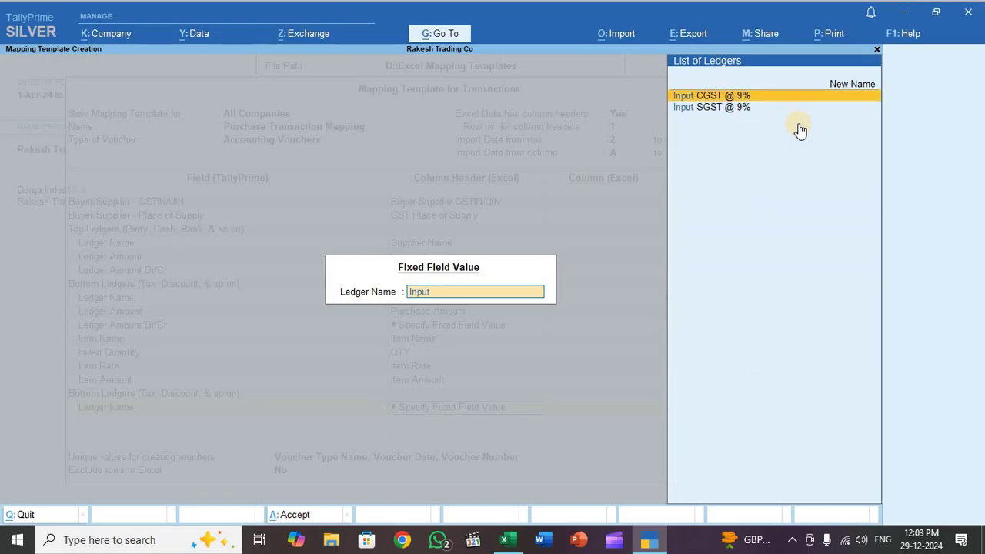
pyautogui.press('Return')
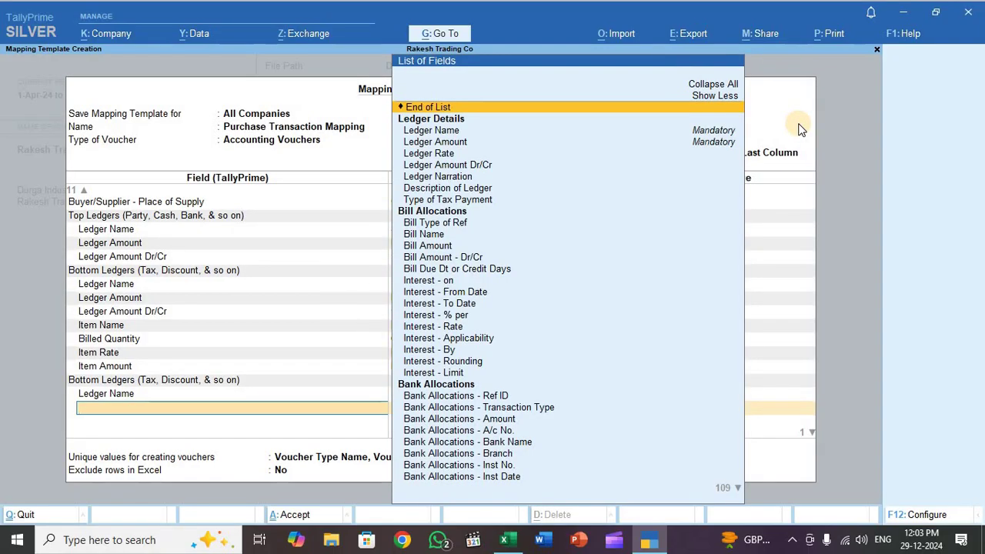
# Step: Add the Ledger Amount field for the Input CGST ledger and map it to the CGST column header
pyautogui.press('Down')
pyautogui.press('Down')
pyautogui.press('Return')
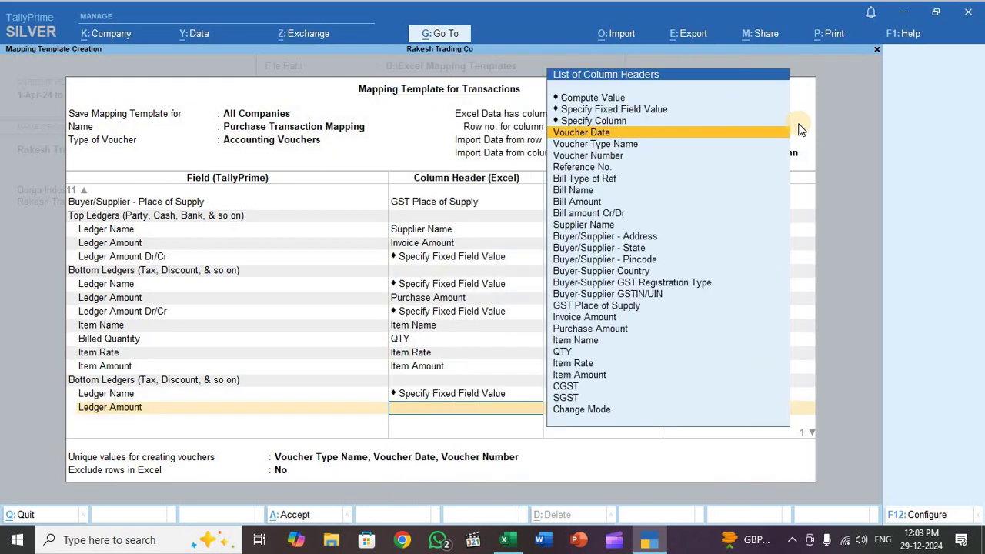
pyautogui.press('Down')
pyautogui.press('Down')
pyautogui.press('Down')
pyautogui.press('Down')
pyautogui.press('Down')
pyautogui.press('Down')
pyautogui.press('Down')
pyautogui.press('Down')
pyautogui.press('Down')
pyautogui.press('Down')
pyautogui.press('Down')
pyautogui.press('Down')
pyautogui.press('Down')
pyautogui.press('Down')
pyautogui.press('Down')
pyautogui.press('Down')
pyautogui.press('Down')
pyautogui.press('Down')
pyautogui.press('Down')
pyautogui.press('Down')
pyautogui.press('Down')
pyautogui.press('Down')
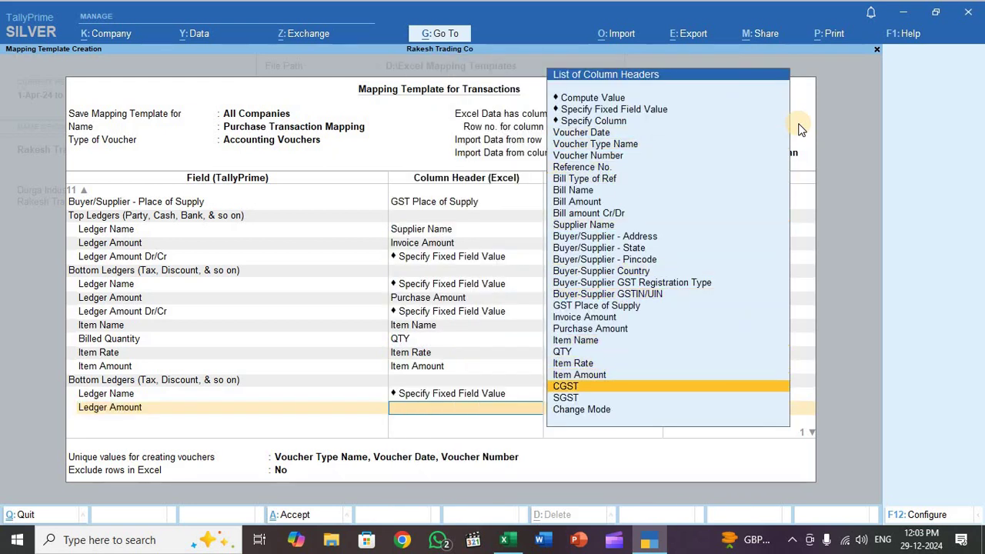
pyautogui.press('Return')
# Step: Add the Ledger Amount Dr/Cr field for the Input CGST ledger with the fixed value Dr
pyautogui.press('Down')
pyautogui.press('Down')
pyautogui.press('Down')
pyautogui.press('Down')
pyautogui.press('Down')
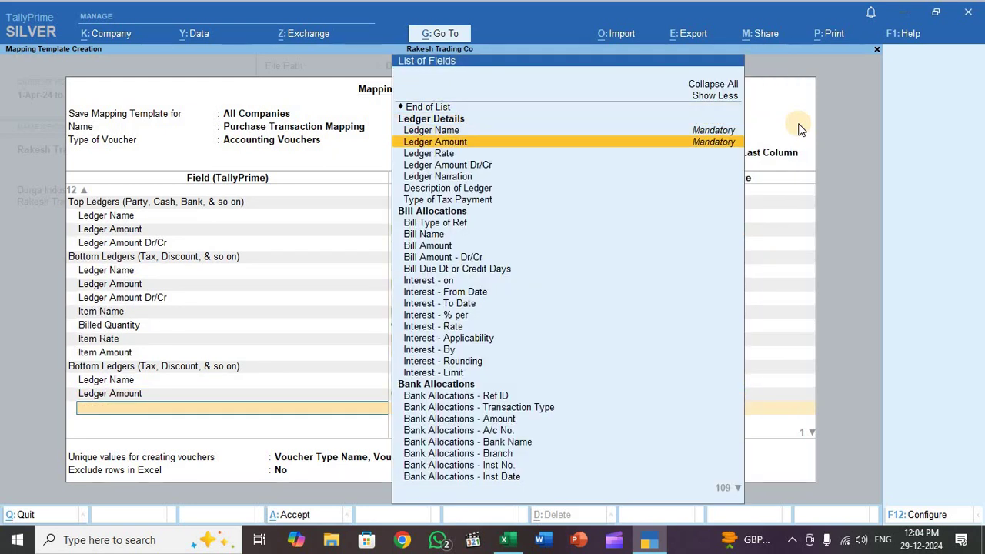
pyautogui.press('Return')
pyautogui.press('Up')
pyautogui.press('Up')
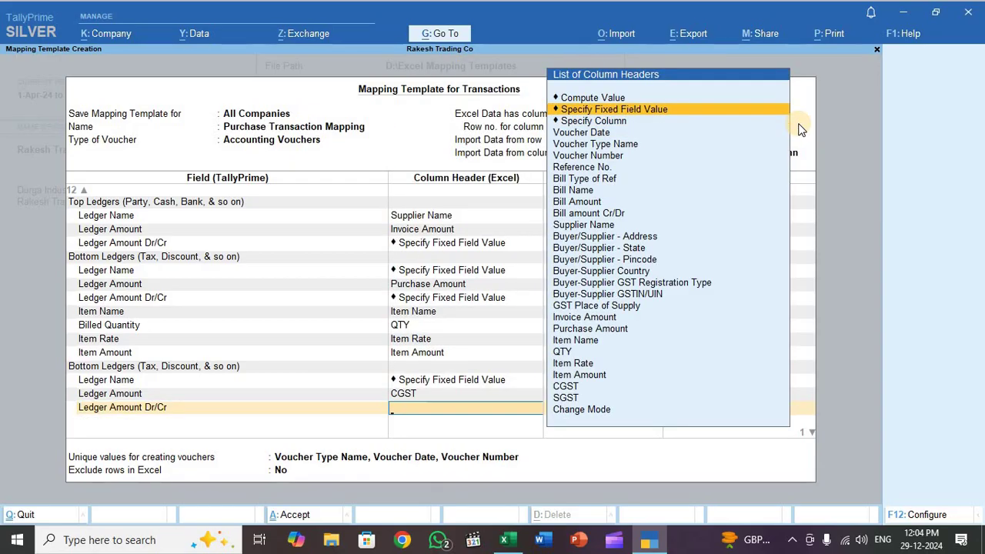
pyautogui.press('Return')
pyautogui.press('Down')
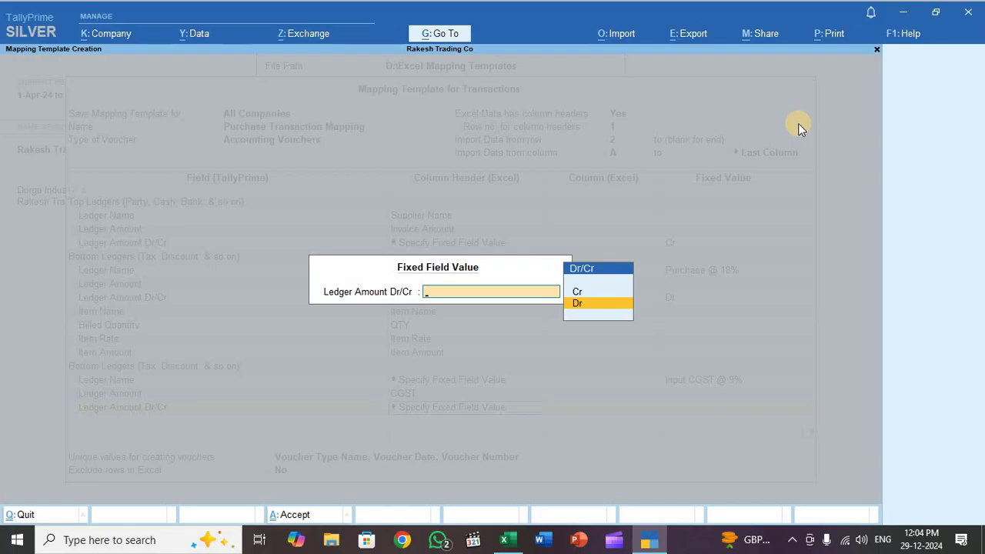
pyautogui.press('Return')
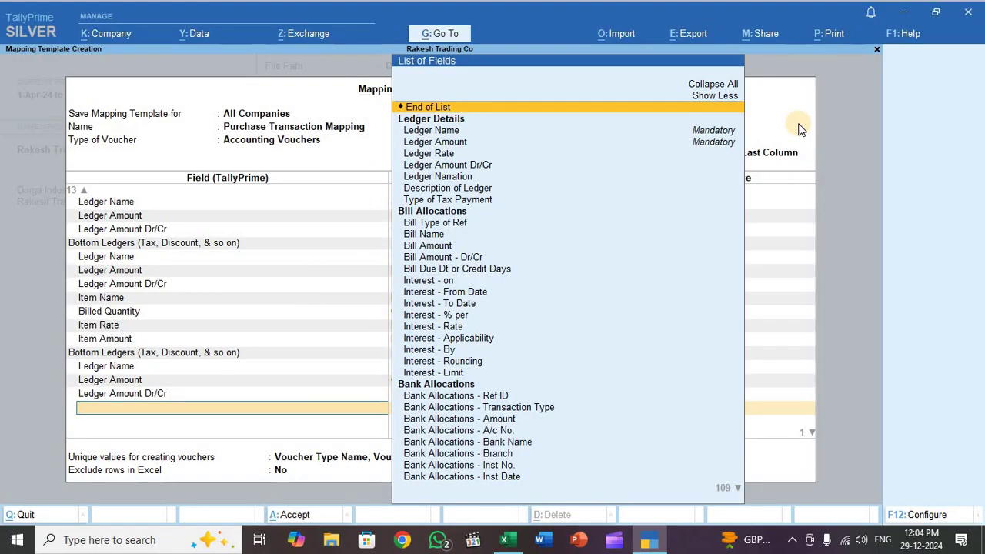
pyautogui.press('Down')
pyautogui.press('Down')
pyautogui.press('Down')
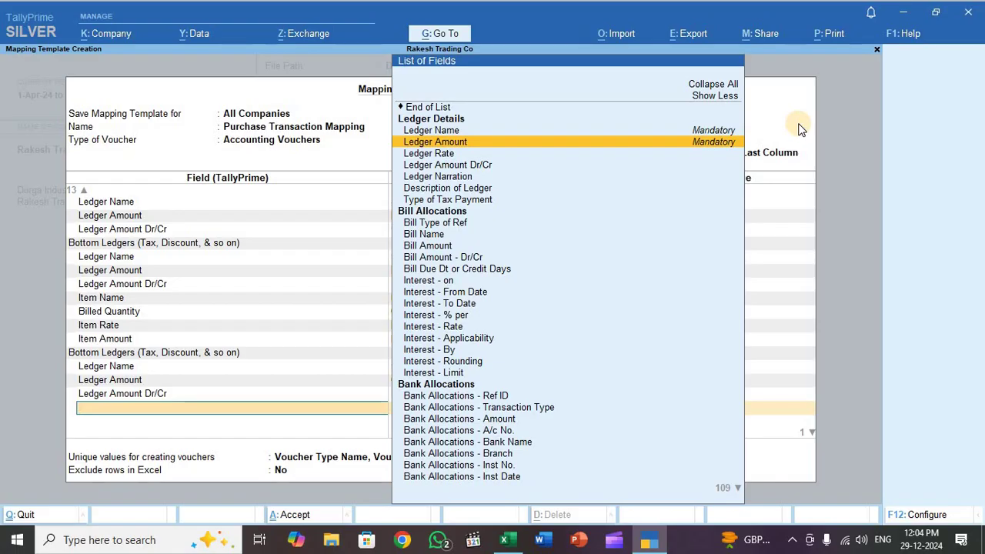
pyautogui.press('Up')
pyautogui.press('Up')
pyautogui.press('Up')
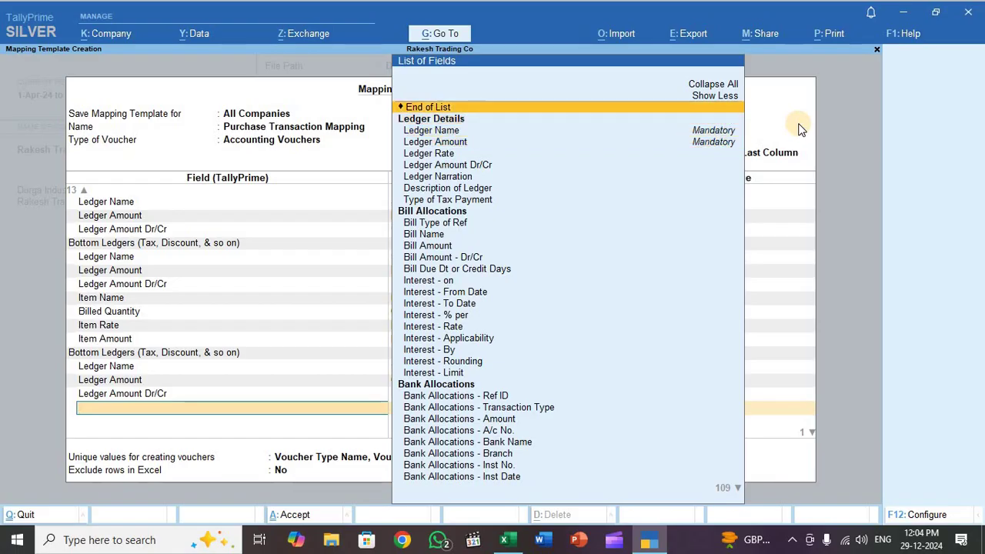
# Step: End the Input CGST field list and add a third Bottom Ledgers (Tax, Discount, & so on) group
pyautogui.press('Return')
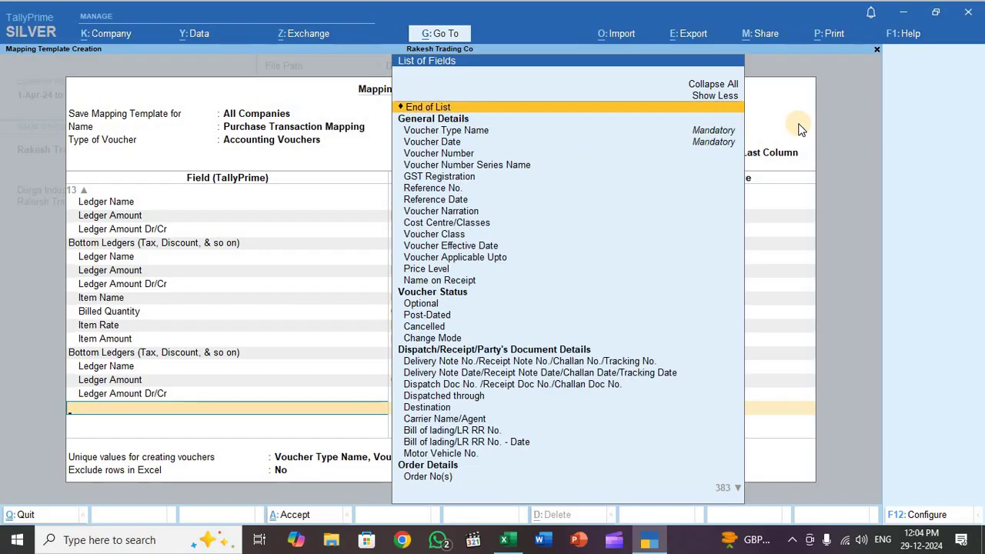
pyautogui.write('Bot')
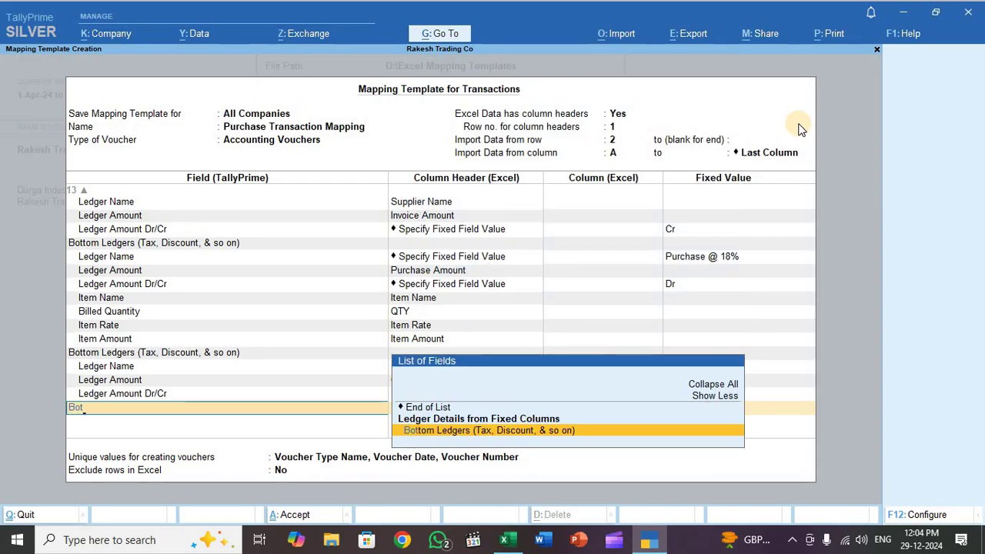
pyautogui.press('Return')
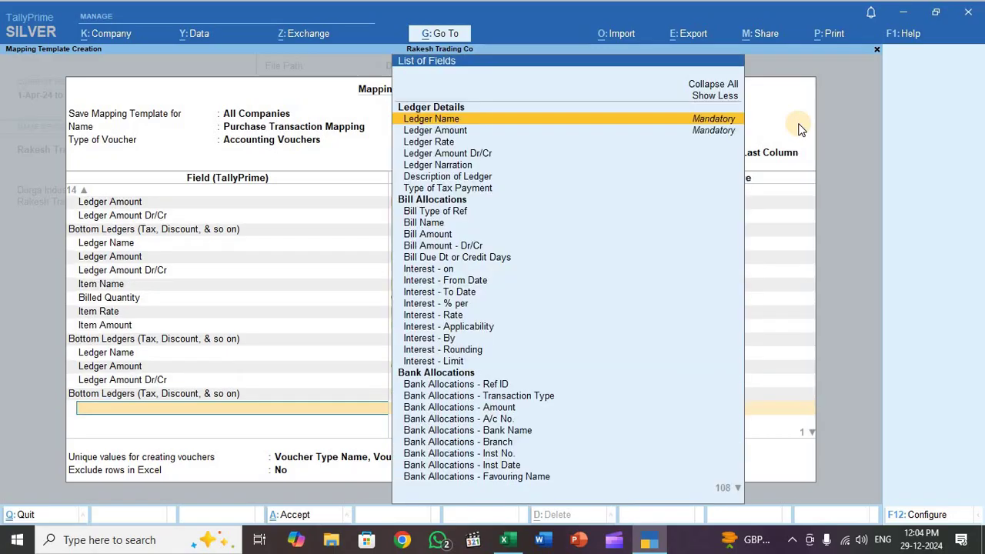
# Step: Add the Ledger Name field under the third Bottom Ledgers group with the fixed value Input SGST @ 9%
pyautogui.press('Return')
pyautogui.press('Up')
pyautogui.press('Up')
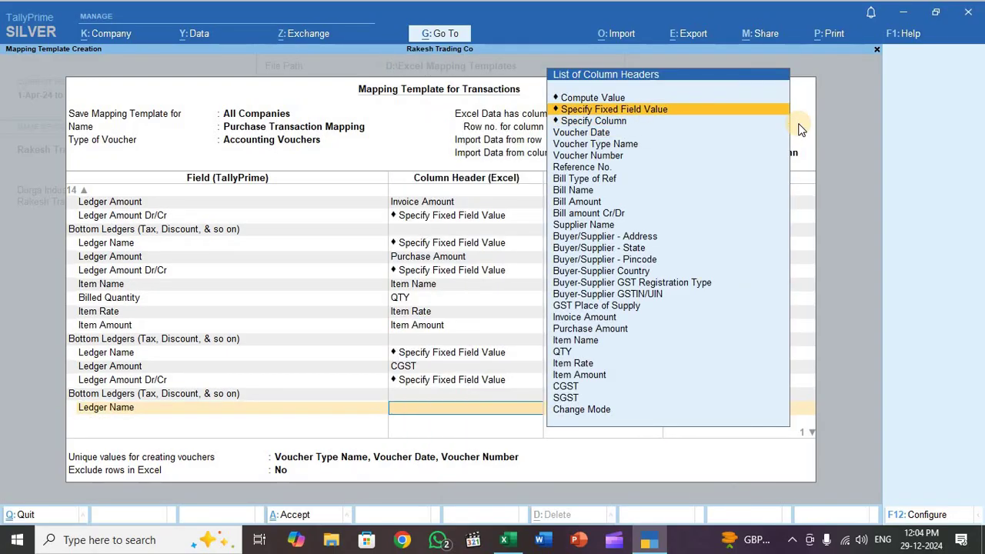
pyautogui.press('Return')
pyautogui.write('I')
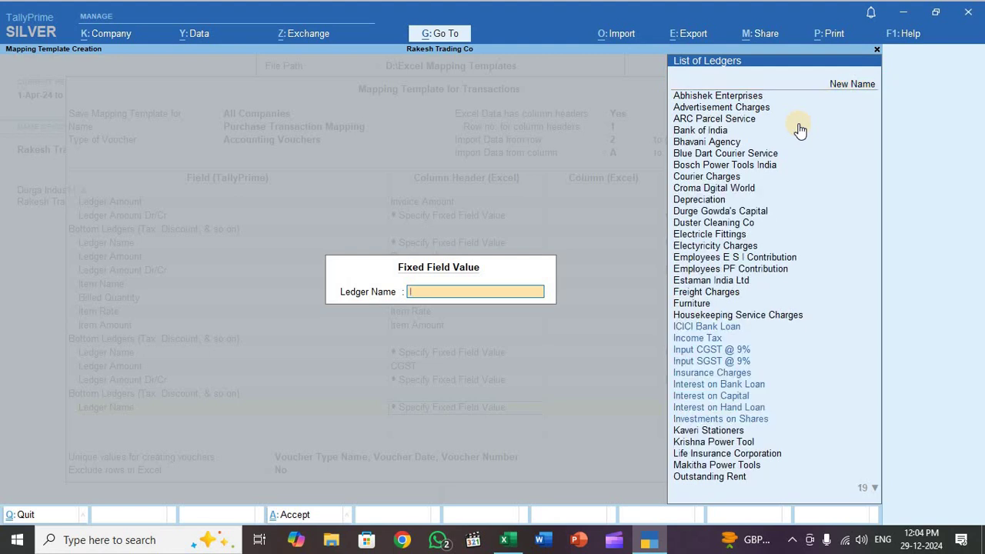
pyautogui.write('npu')
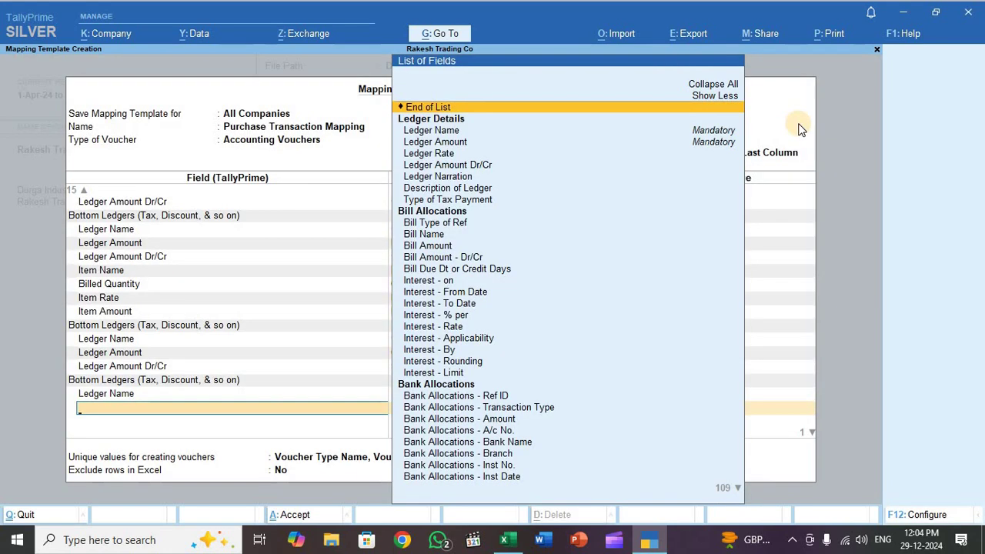
# Step: Add the Ledger Amount field for the Input SGST ledger and map it to the SGST column header
pyautogui.press('Down')
pyautogui.press('Down')
pyautogui.press('Return')
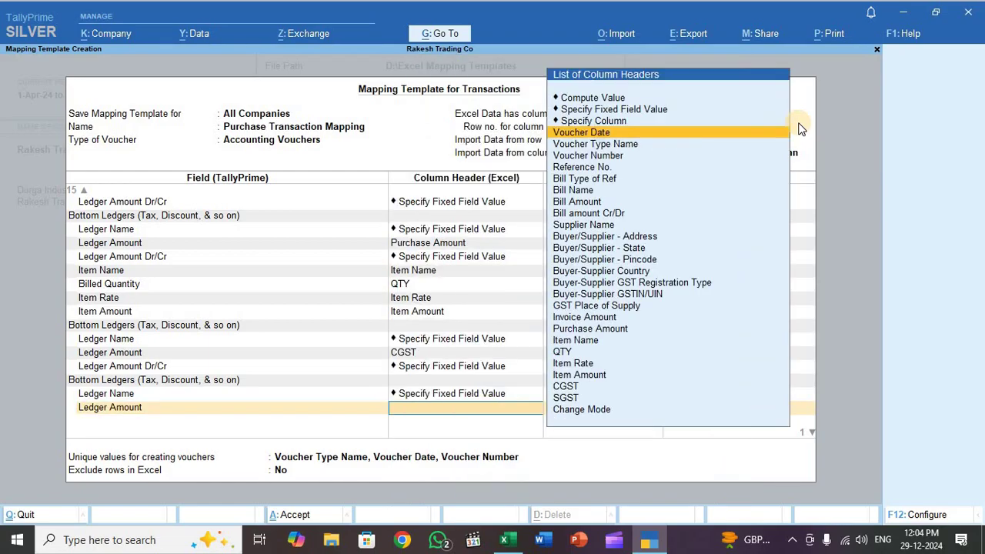
pyautogui.press('Down')
pyautogui.press('Down')
pyautogui.press('Down')
pyautogui.press('Down')
pyautogui.press('Down')
pyautogui.press('Down')
pyautogui.press('Down')
pyautogui.press('Down')
pyautogui.press('Down')
pyautogui.press('Down')
pyautogui.press('Down')
pyautogui.press('Down')
pyautogui.press('Down')
pyautogui.press('Down')
pyautogui.press('Down')
pyautogui.press('Down')
pyautogui.press('Down')
pyautogui.press('Down')
pyautogui.press('Down')
pyautogui.press('Down')
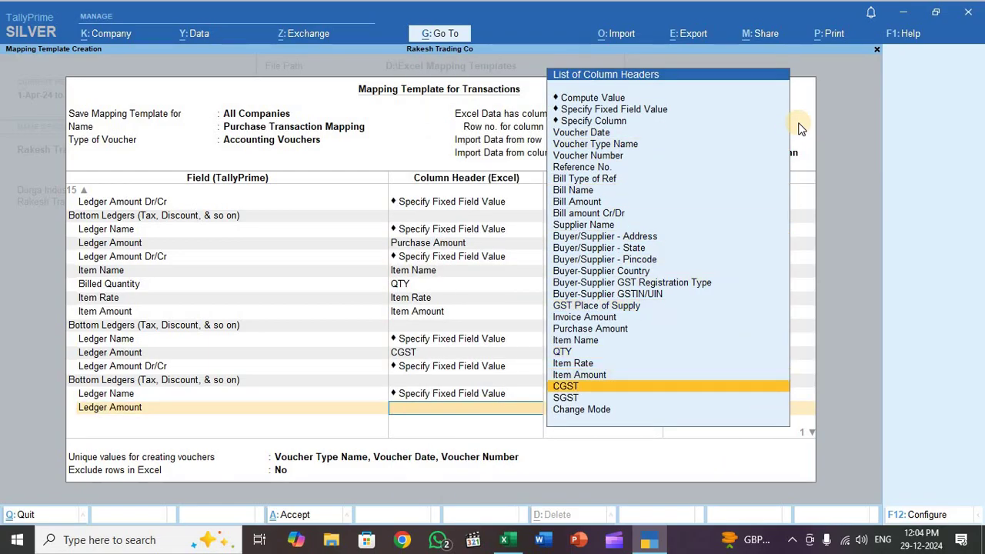
pyautogui.press('Return')
# Step: Add the Ledger Amount Dr/Cr field for the Input SGST ledger with the fixed value Dr
pyautogui.press('Down')
pyautogui.press('Down')
pyautogui.press('Down')
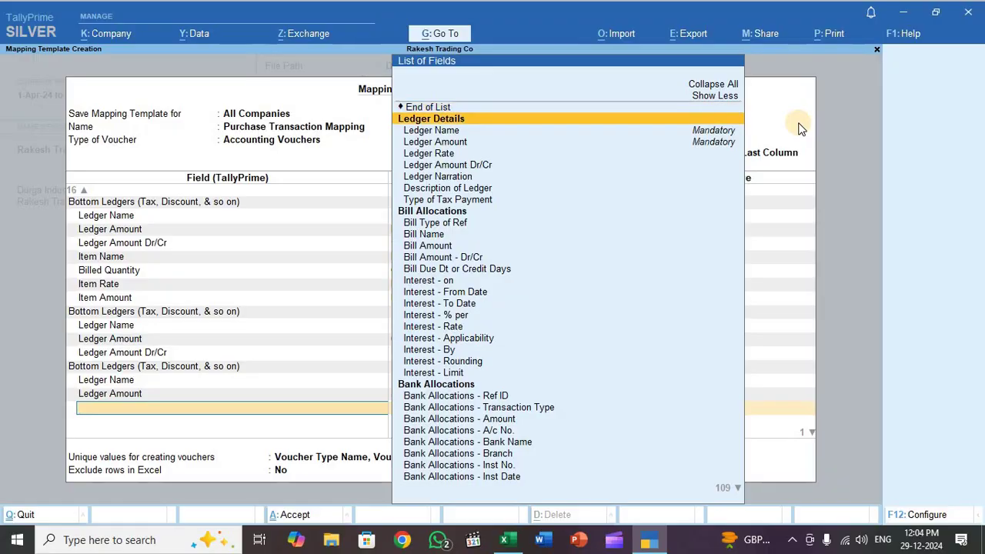
pyautogui.press('Down')
pyautogui.press('Down')
pyautogui.press('Return')
pyautogui.press('Up')
pyautogui.press('Up')
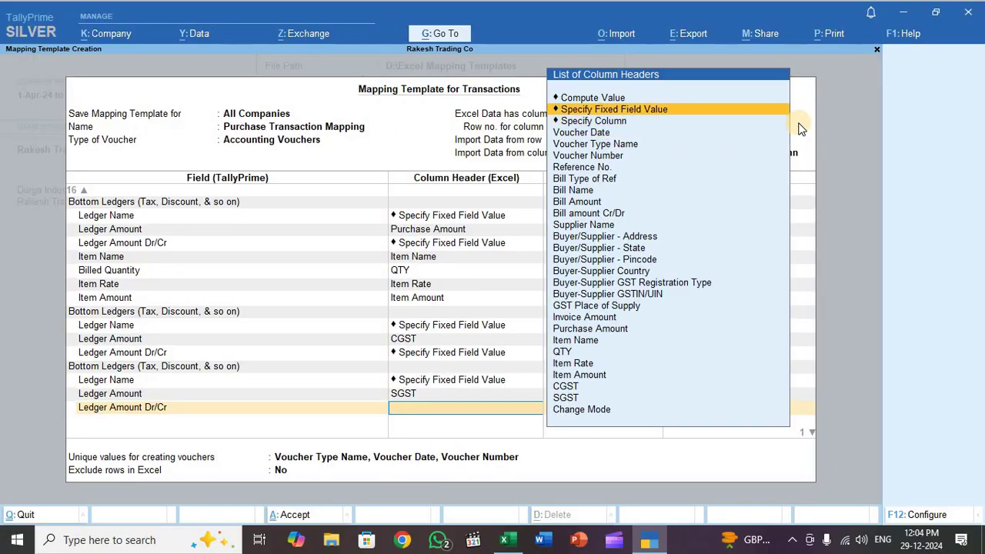
pyautogui.press('Return')
pyautogui.press('Down')
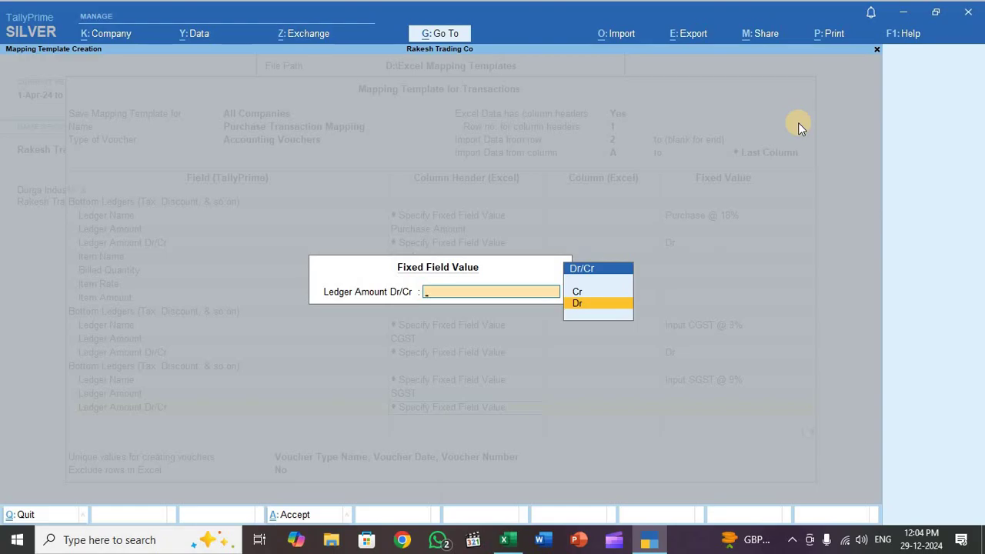
pyautogui.press('Return')
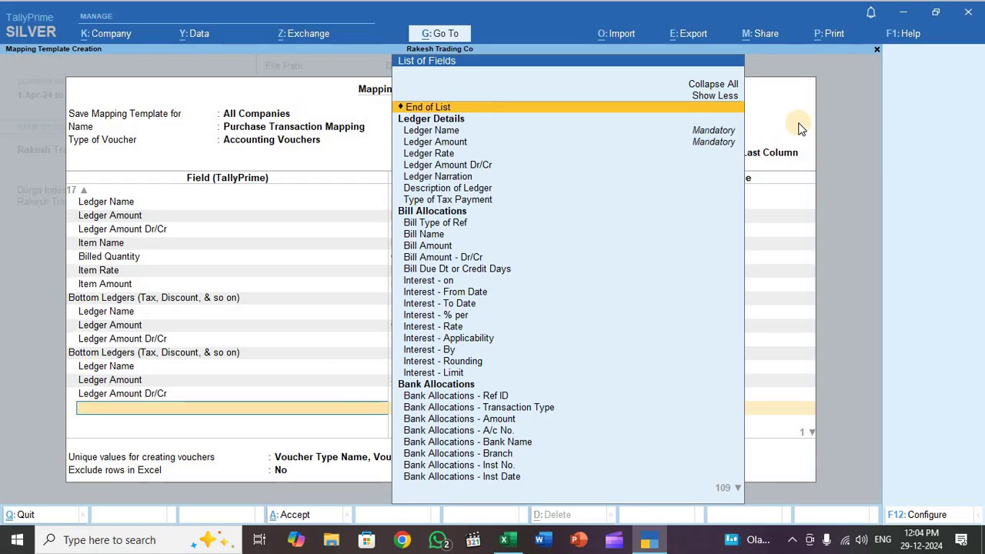
# Step: Add the Bill Type of Ref field below the Input SGST fields and map it to the Bill Type of Ref column header
pyautogui.write('Bi')
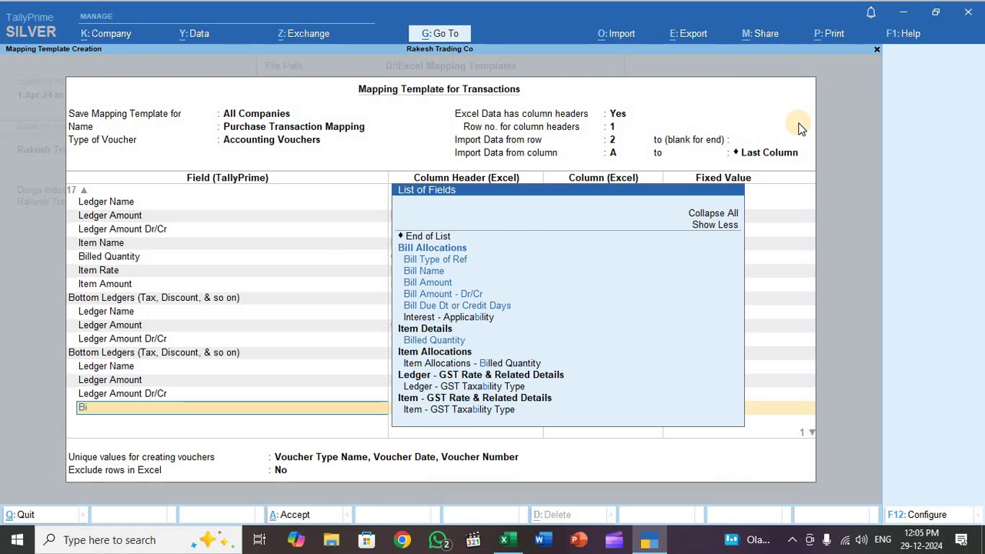
pyautogui.press('Down')
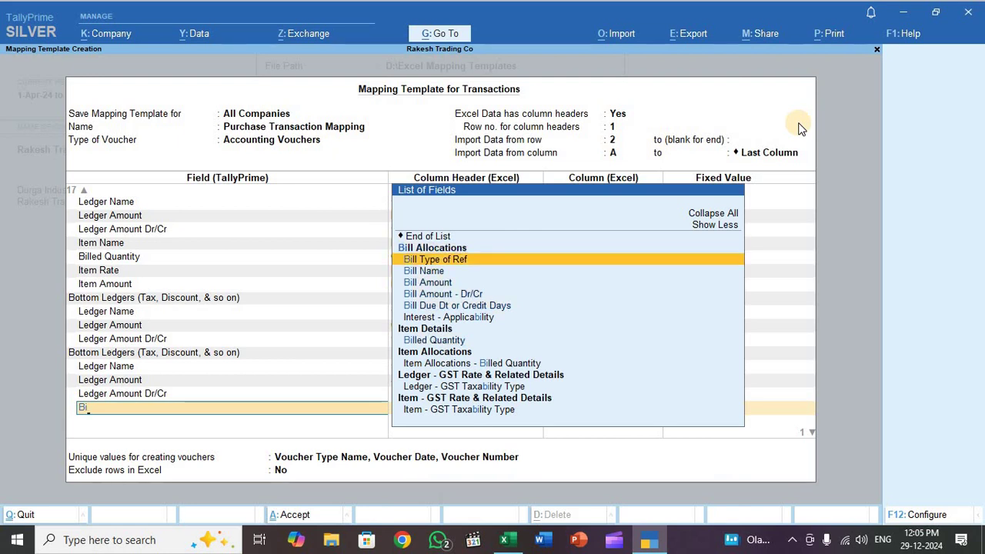
pyautogui.press('Return')
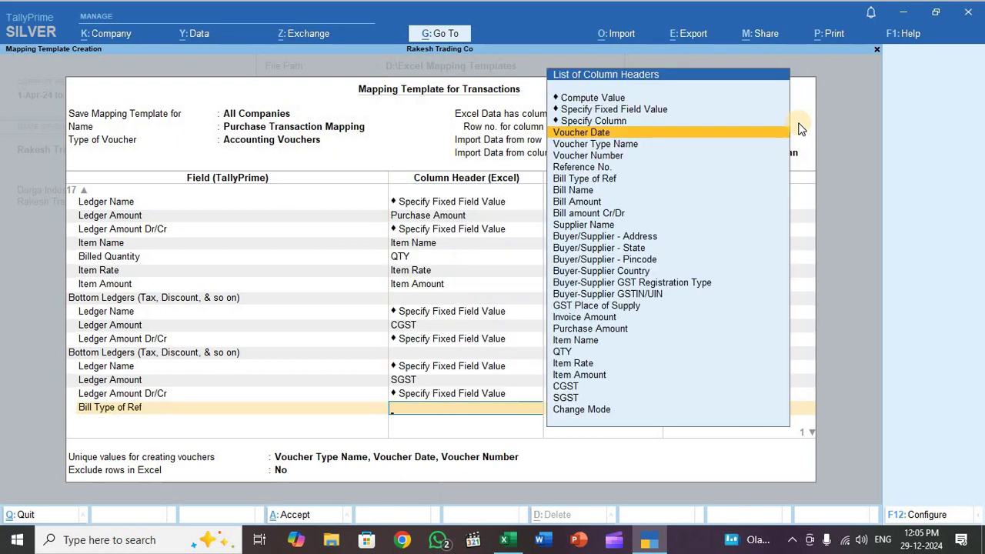
pyautogui.press('Down')
pyautogui.press('Down')
pyautogui.press('Down')
pyautogui.press('Down')
pyautogui.press('Return')
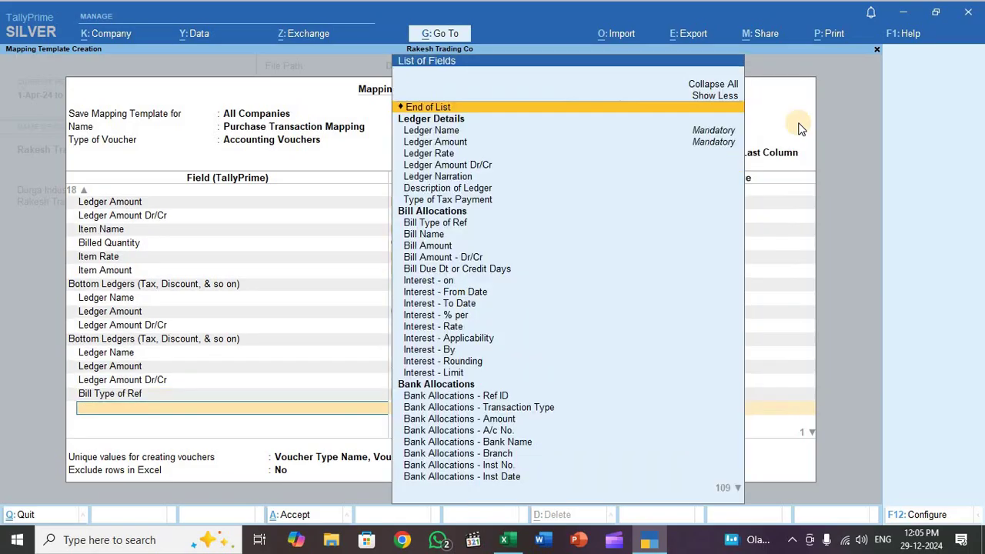
# Step: Add the Bill Name field below Bill Type of Ref and map it to the Bill Name column header
pyautogui.write('Bill')
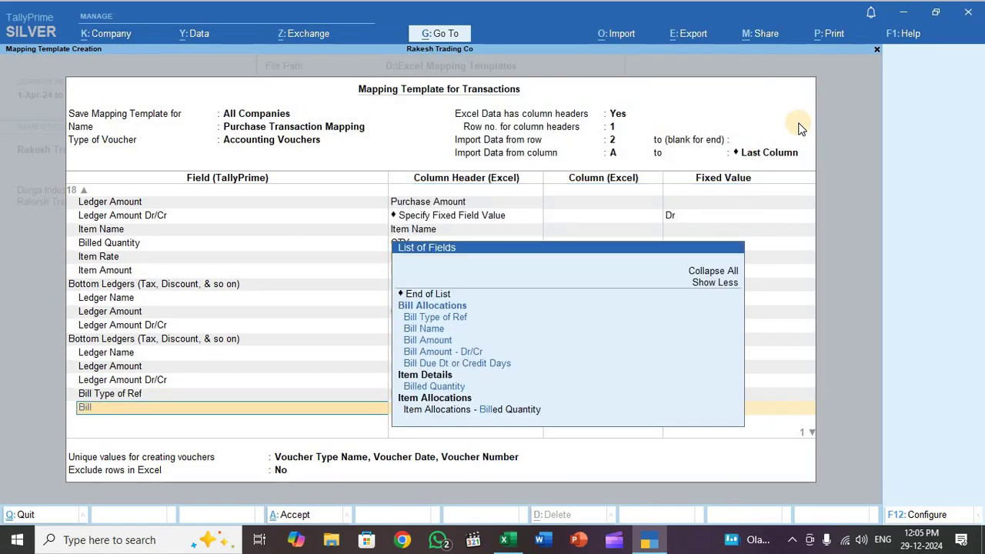
pyautogui.write('nam')
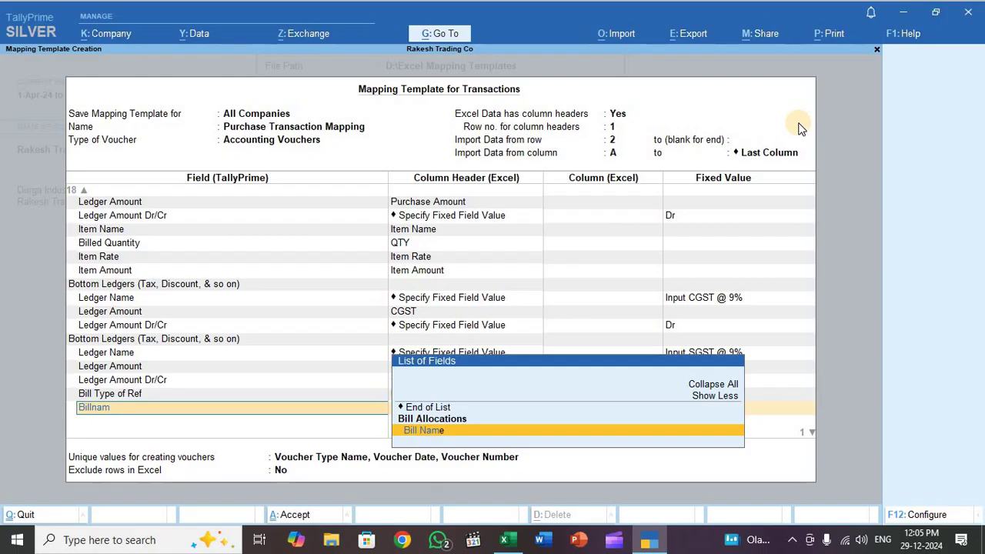
pyautogui.press('Return')
pyautogui.press('Down')
pyautogui.press('Down')
pyautogui.press('Down')
pyautogui.press('Down')
pyautogui.press('Down')
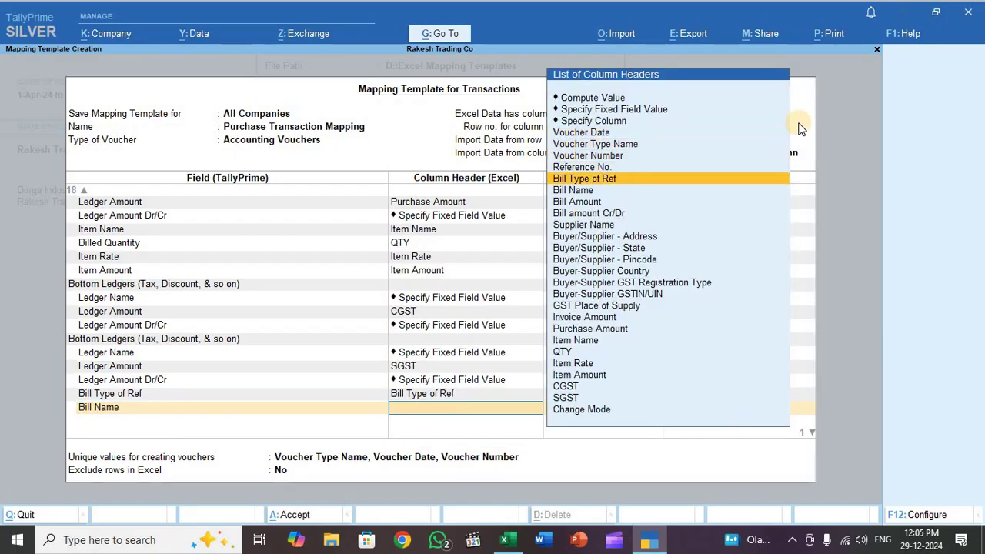
pyautogui.press('Return')
# Step: Add the Bill Amount field below Bill Name and map it to the Bill Amount column header
pyautogui.write('B')
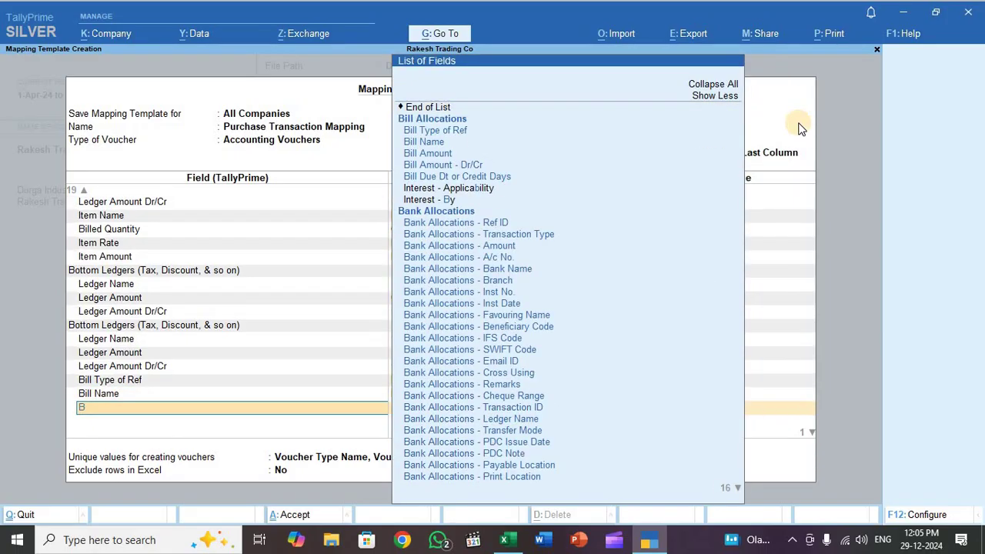
pyautogui.write('illamou')
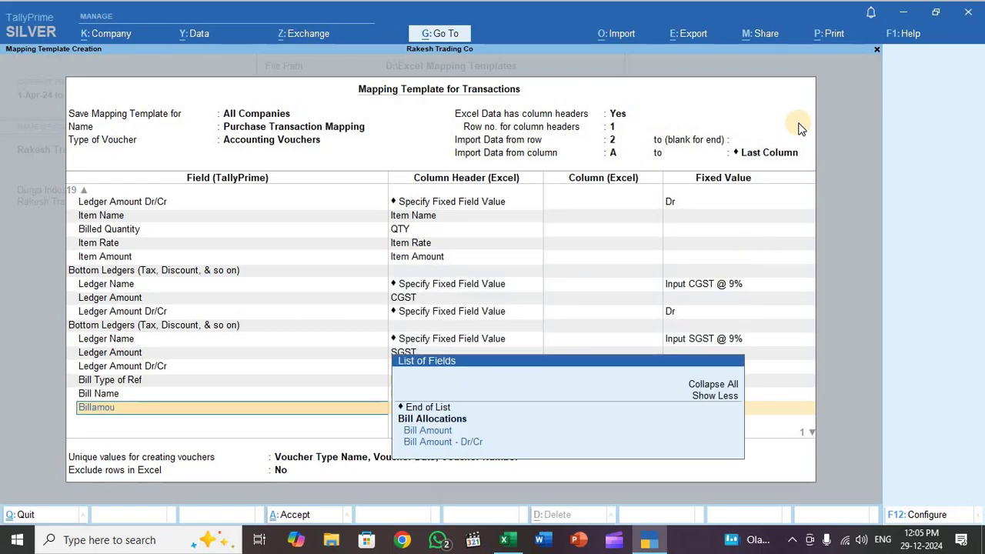
pyautogui.press('Return')
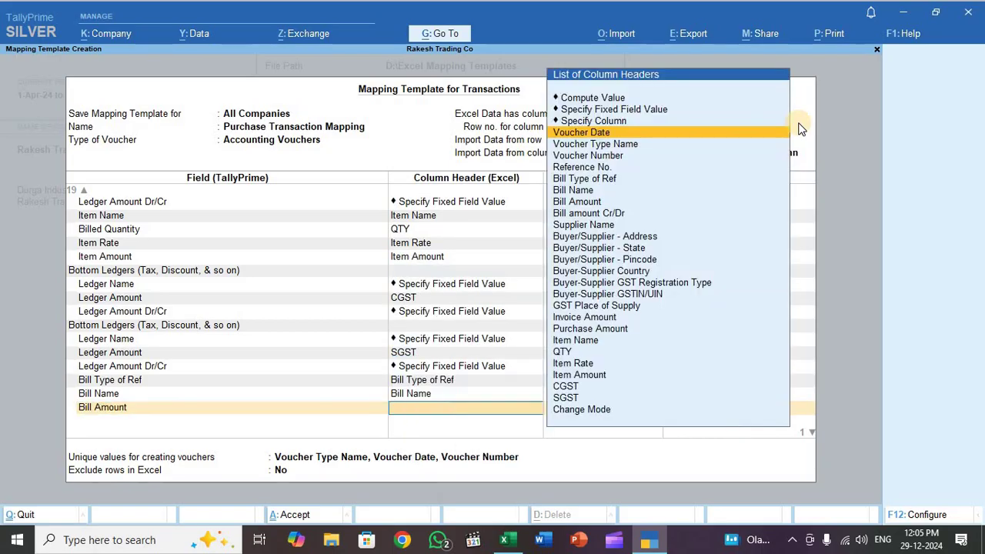
pyautogui.press('Down')
pyautogui.press('Down')
pyautogui.press('Down')
pyautogui.press('Down')
pyautogui.press('Down')
pyautogui.press('Down')
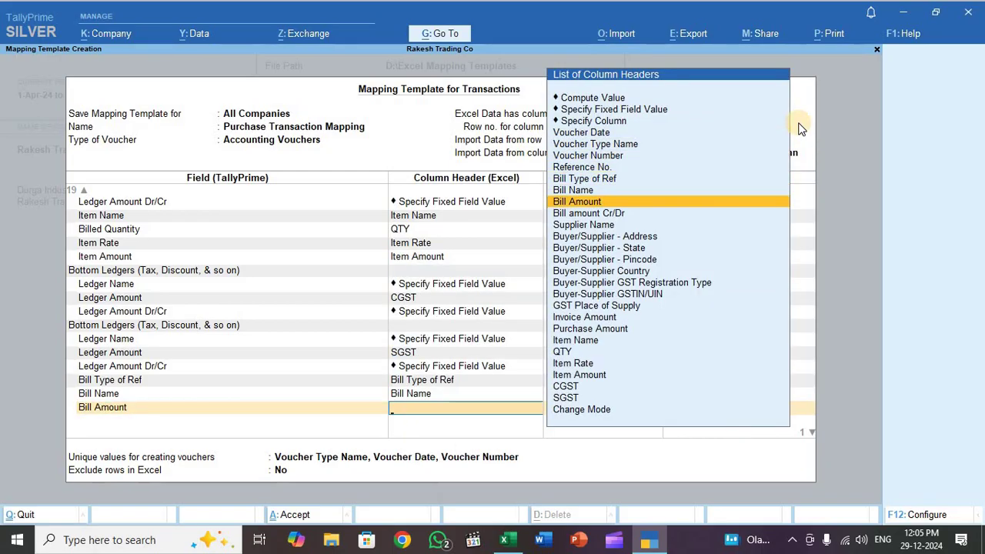
pyautogui.press('Return')
# Step: Add the Bill Amount - Dr/Cr field below Bill Amount and map it to the Bill amount Cr/Dr column header
pyautogui.write('Billamou')
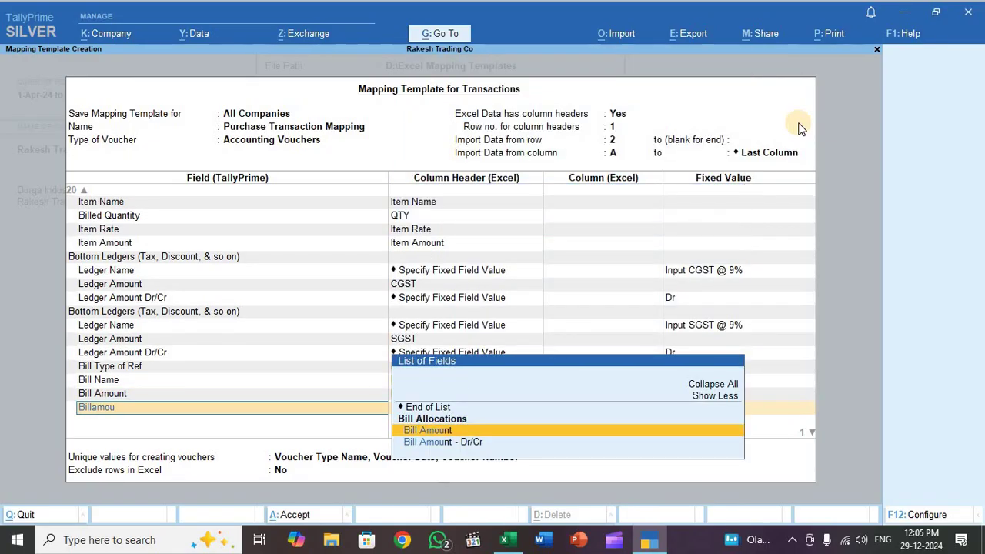
pyautogui.press('Down')
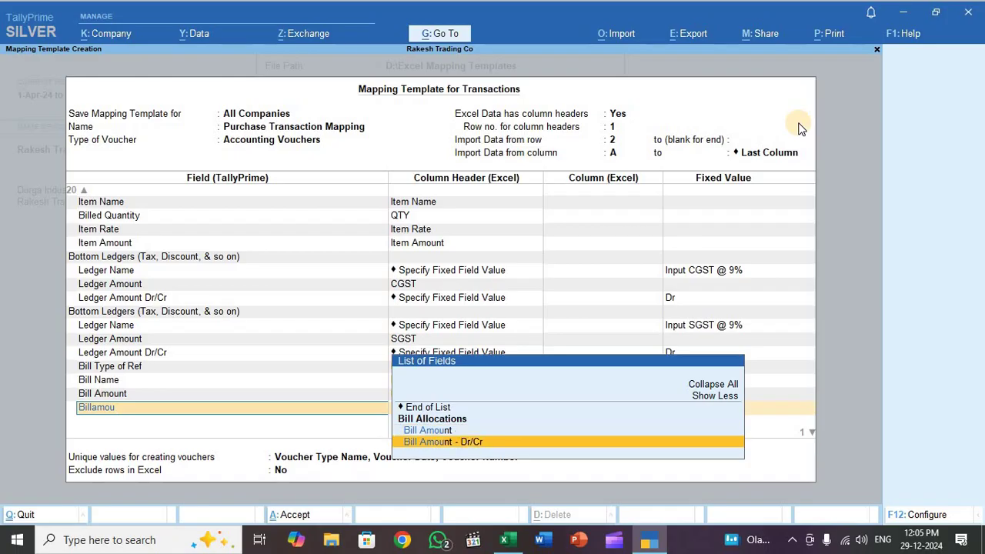
pyautogui.press('Return')
pyautogui.press('Down')
pyautogui.press('Down')
pyautogui.press('Down')
pyautogui.press('Down')
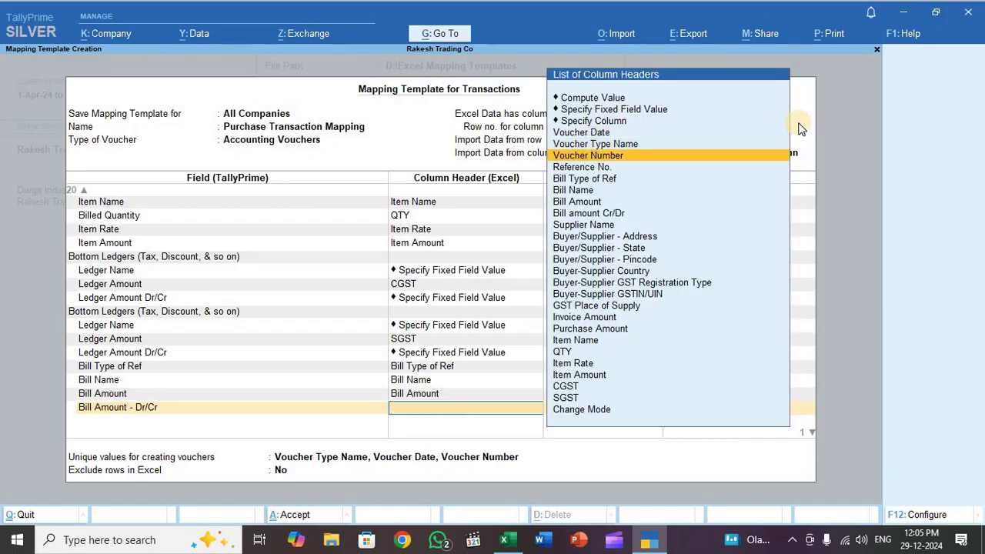
pyautogui.press('Down')
pyautogui.press('Down')
pyautogui.press('Down')
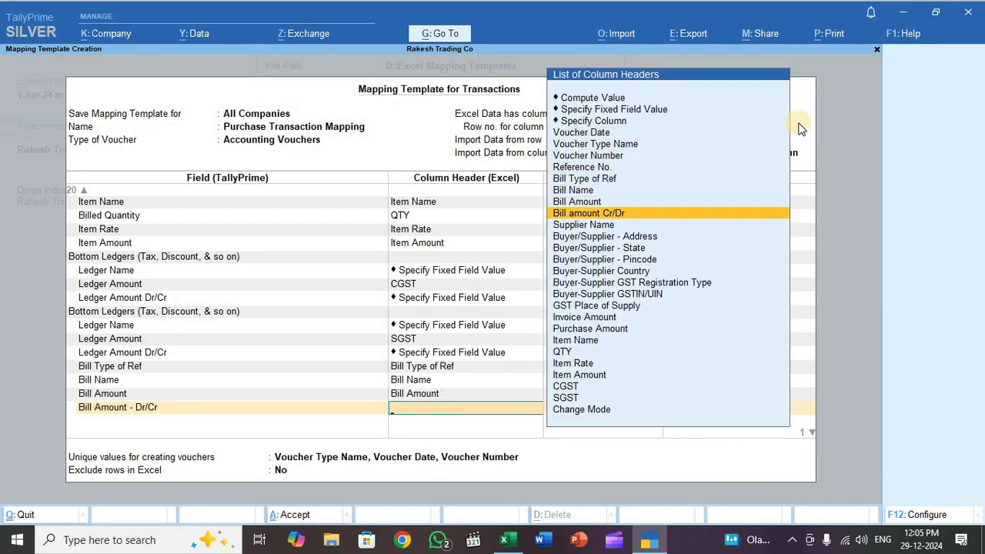
pyautogui.press('Return')
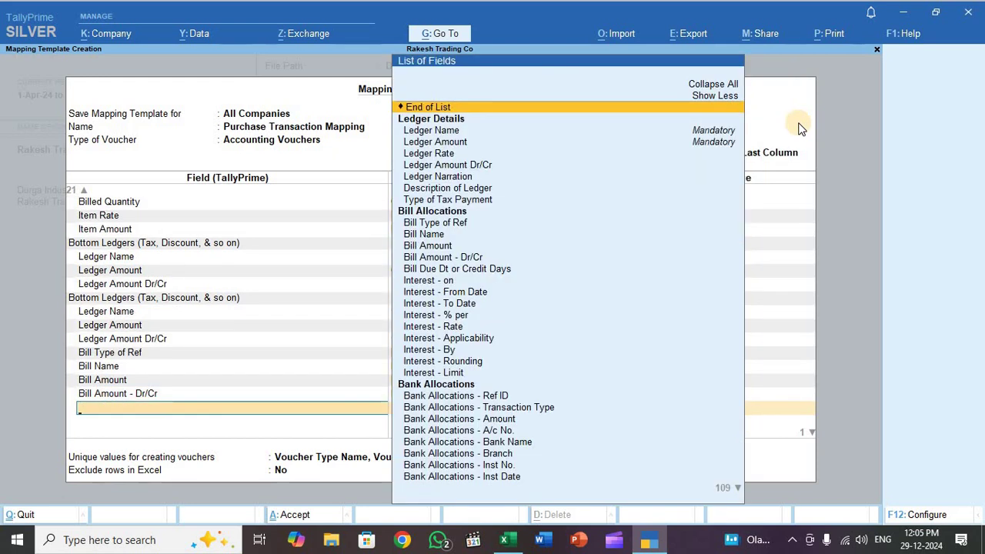
# Step: End the field list and save the template, keeping Voucher Type Name, Voucher Date, Voucher Number as unique values and no excluded rows
pyautogui.press('Return')
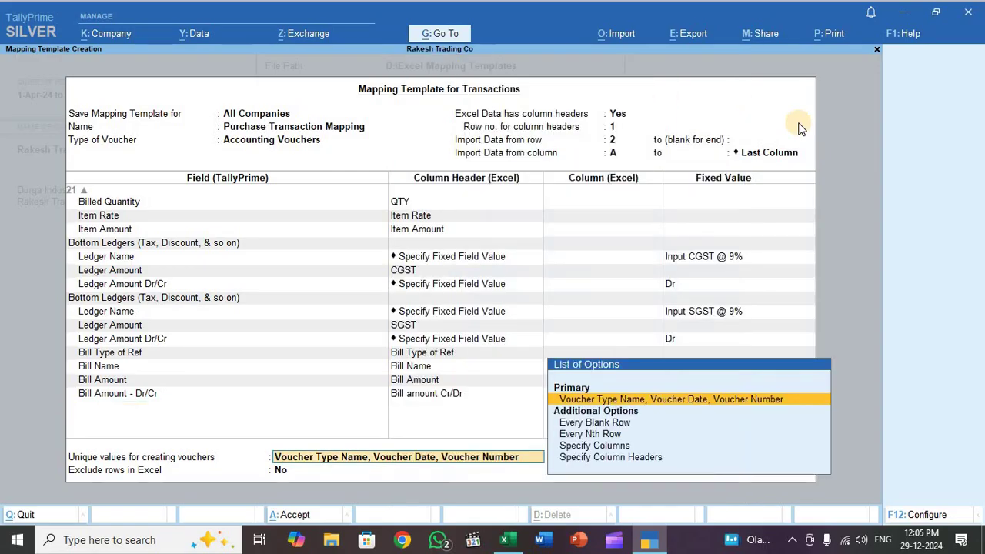
pyautogui.press('Return')
pyautogui.press('Return')
pyautogui.press('Return')
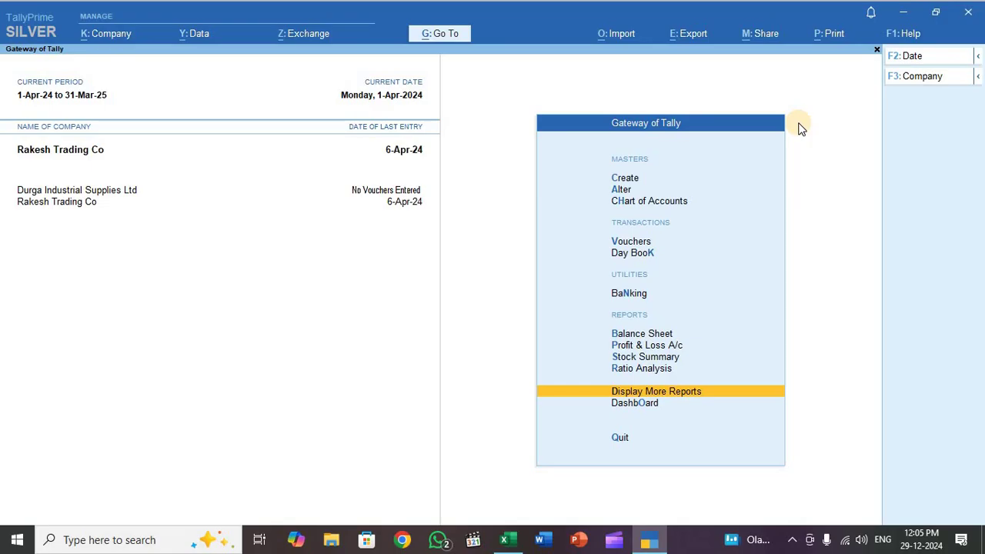
# Step: Start a transactions import in Excel format from the Purchase Transactions worksheet of Accounting masters.xlsx in D:\Excel Mapping Templates
pyautogui.hotkey('alt', 'o')
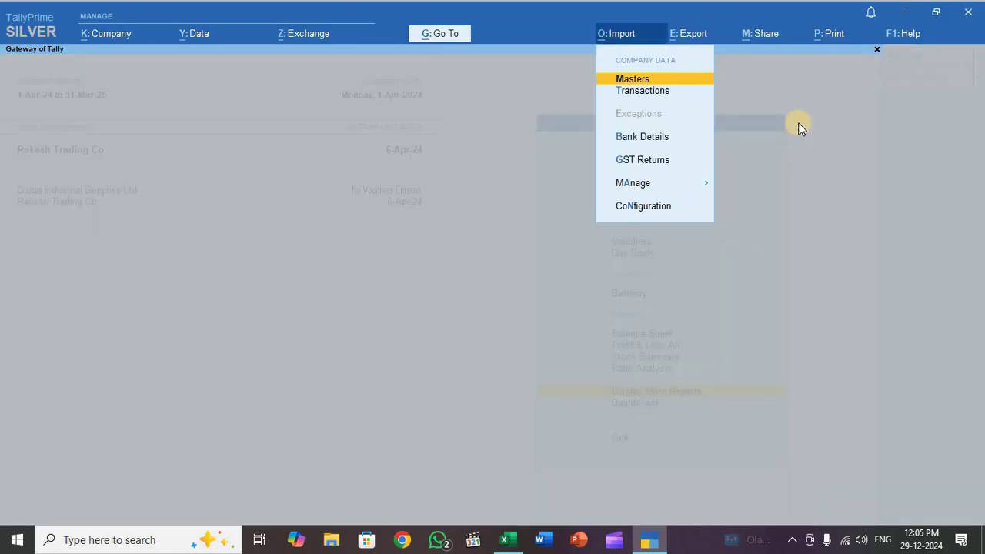
pyautogui.press('Down')
pyautogui.press('Return')
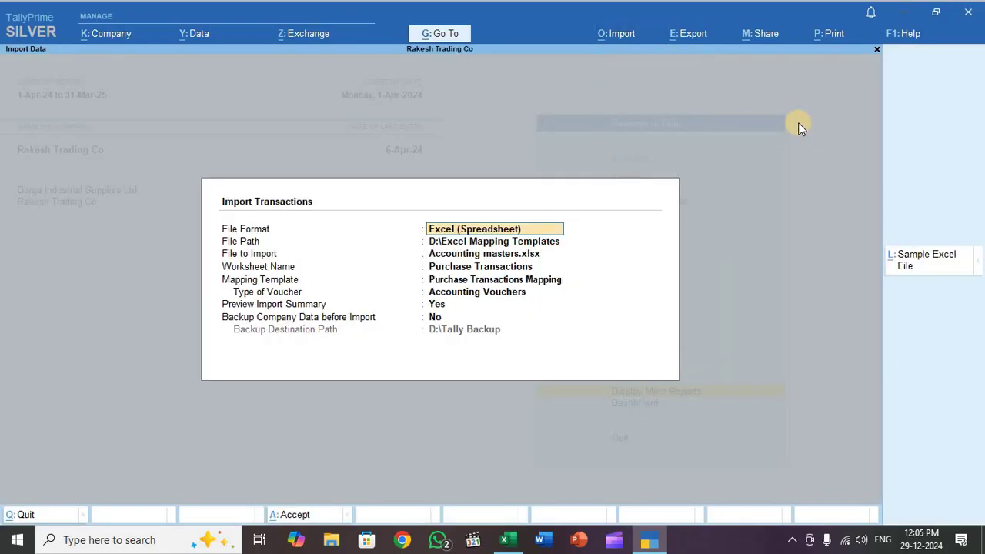
pyautogui.press('Return')
pyautogui.press('Return')
pyautogui.press('Return')
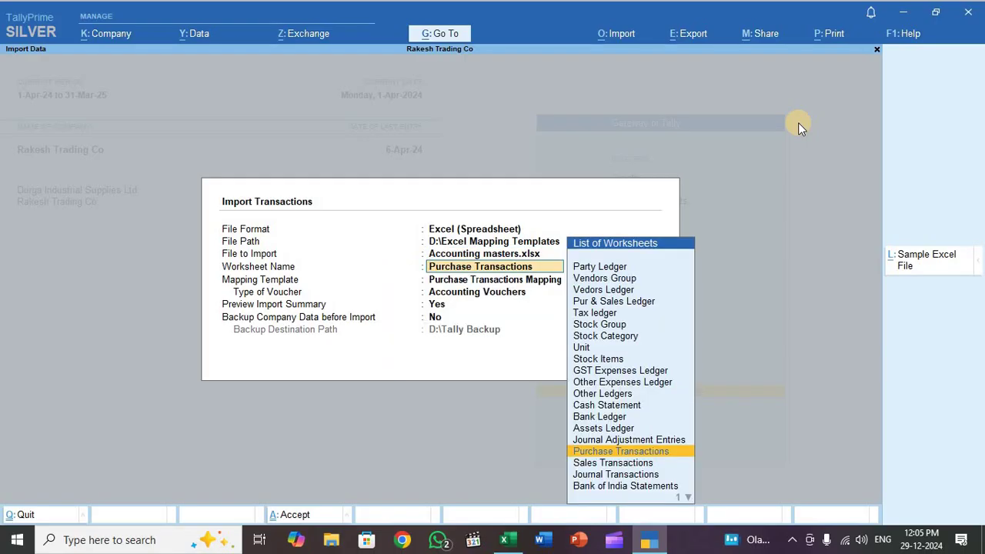
pyautogui.press('Return')
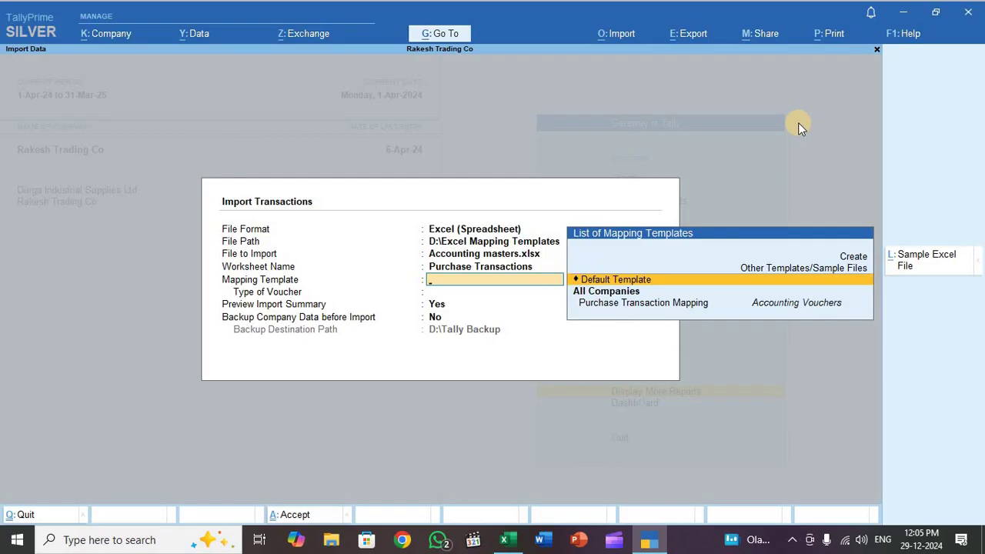
# Step: Select the Purchase Transaction Mapping template, keep the import preview on and company data backup off, and import the purchase vouchers
pyautogui.press('Down')
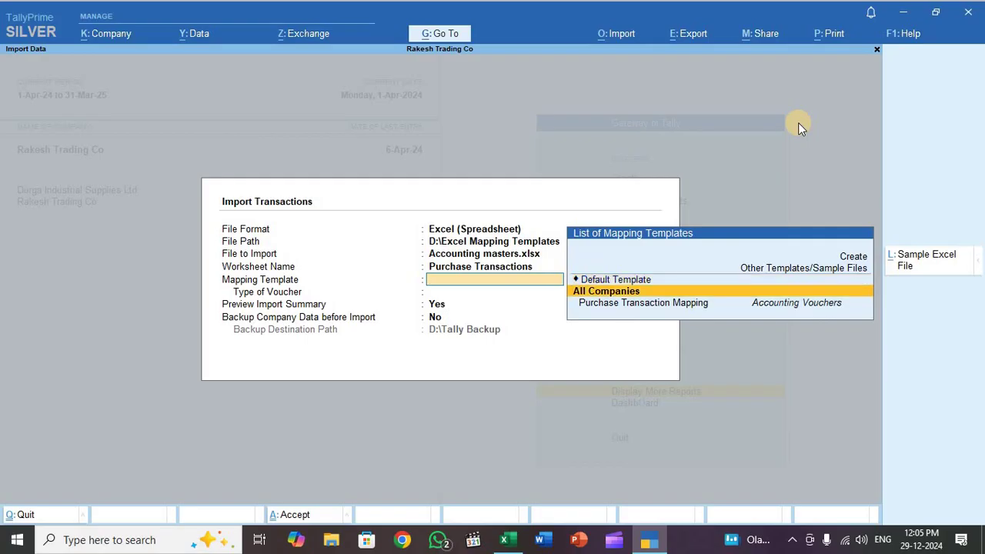
pyautogui.press('Down')
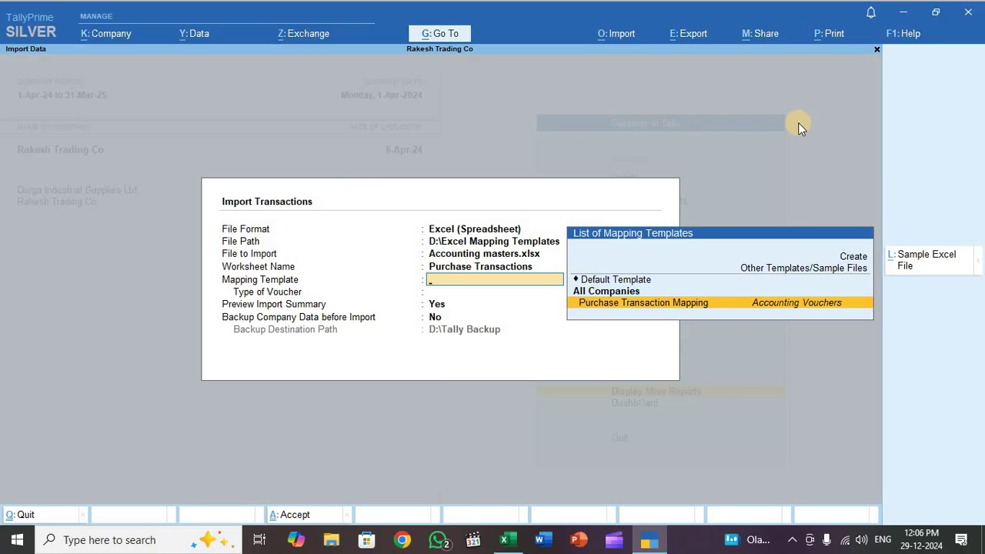
pyautogui.press('Return')
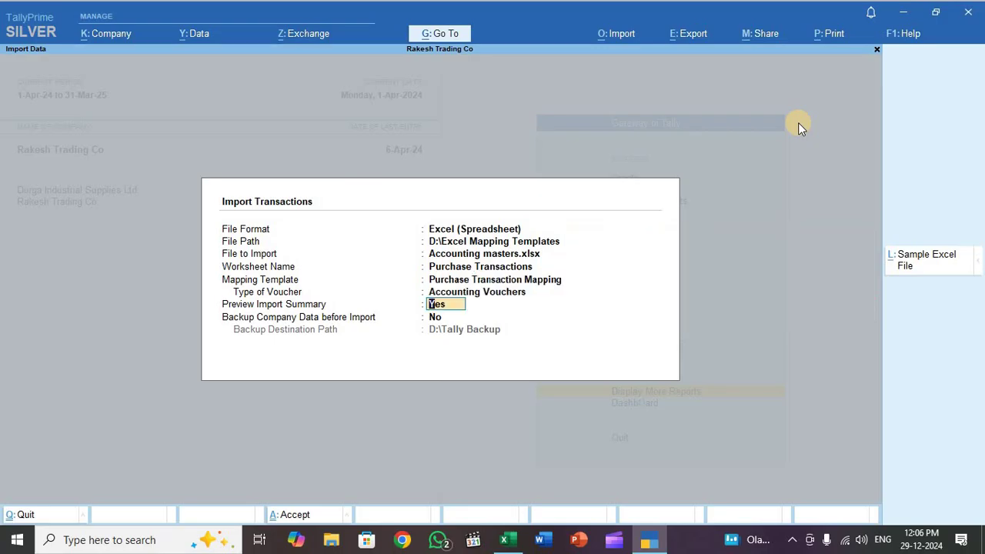
pyautogui.press('Return')
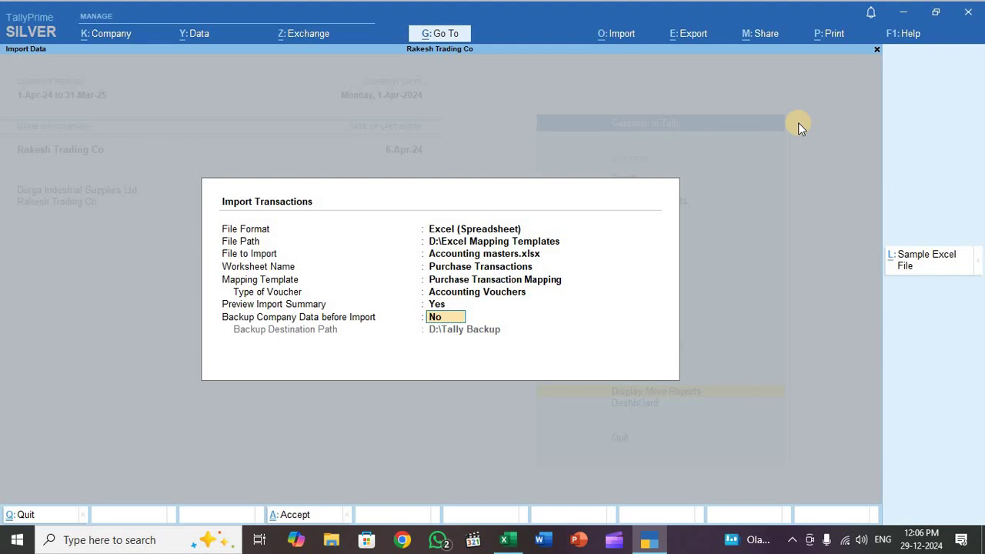
pyautogui.press('Return')
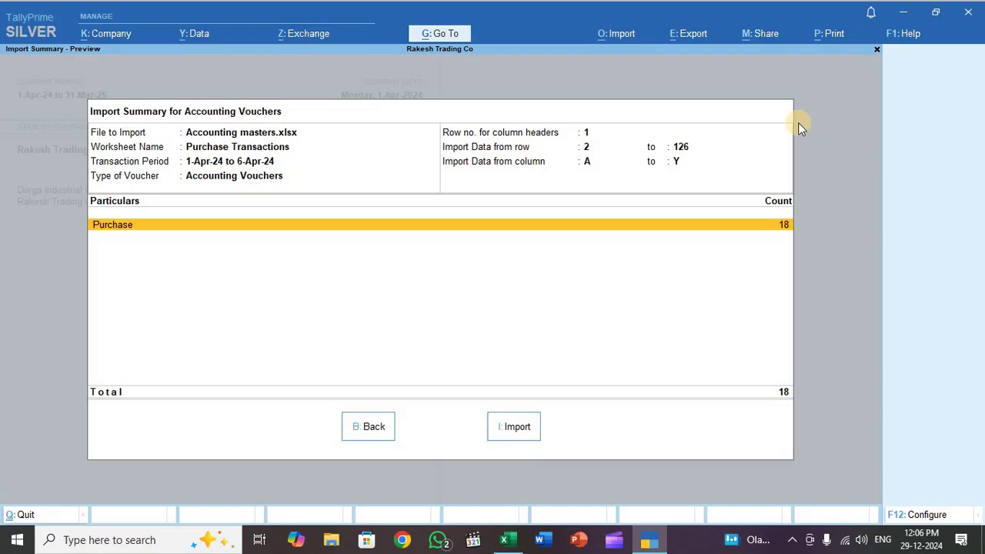
pyautogui.press('i')
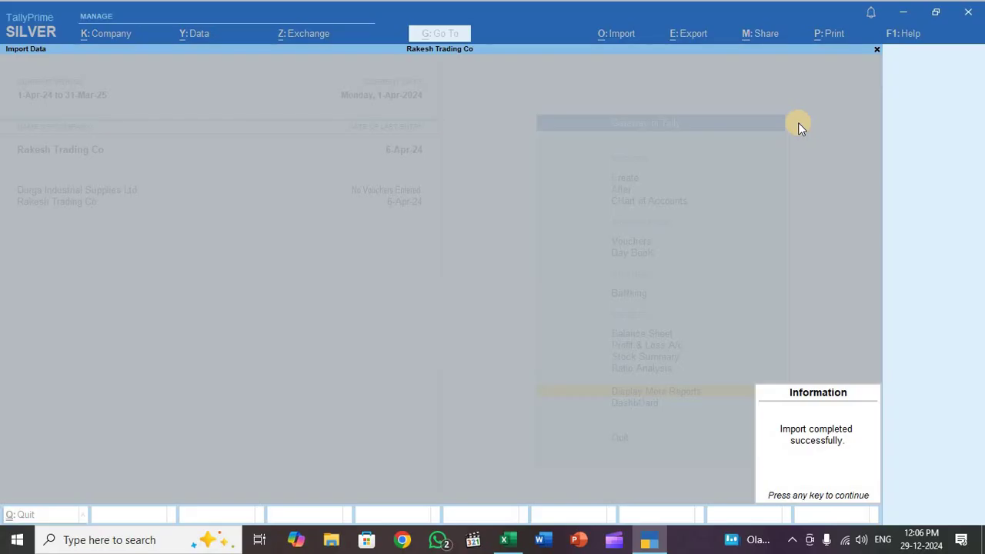
pyautogui.press('Return')
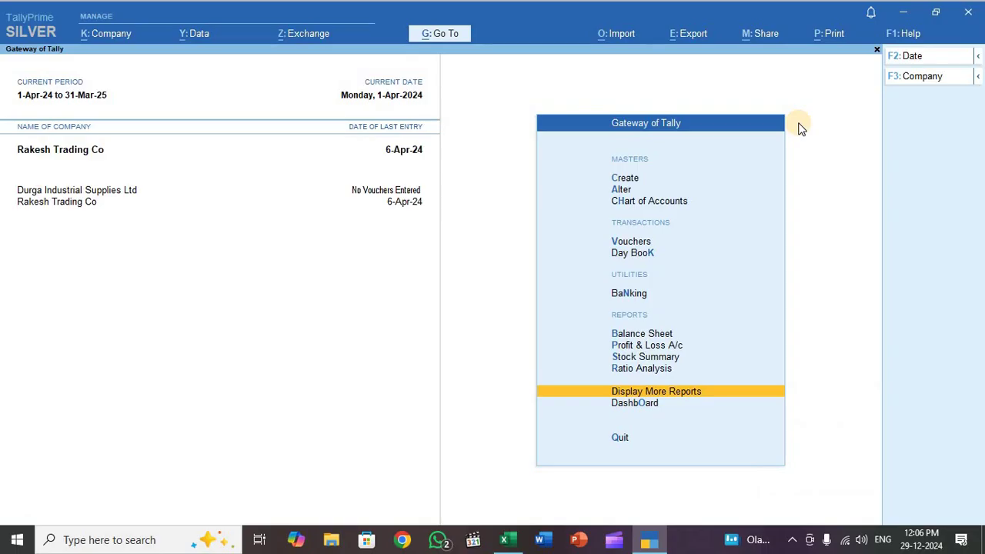
# Step: Open the Day Book and set its period from 1-4-2024 to 30-6-2024
pyautogui.press('Return')
pyautogui.press('Down')
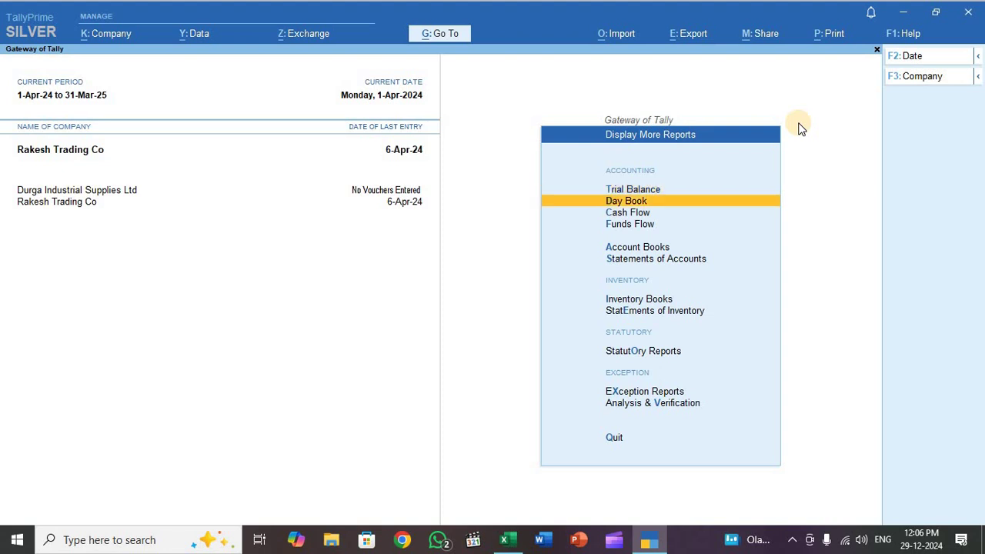
pyautogui.press('Return')
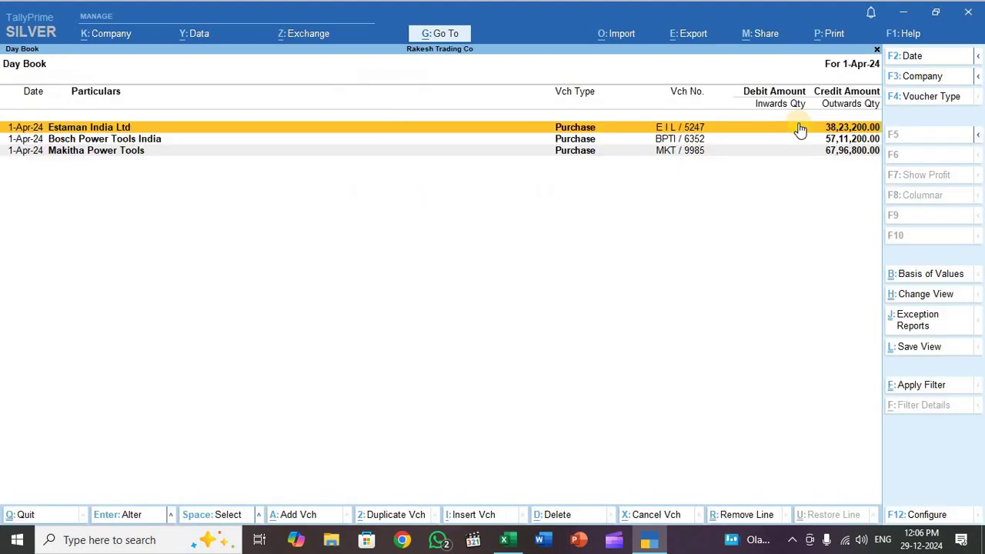
pyautogui.hotkey('alt', 'F2')
pyautogui.write('1')
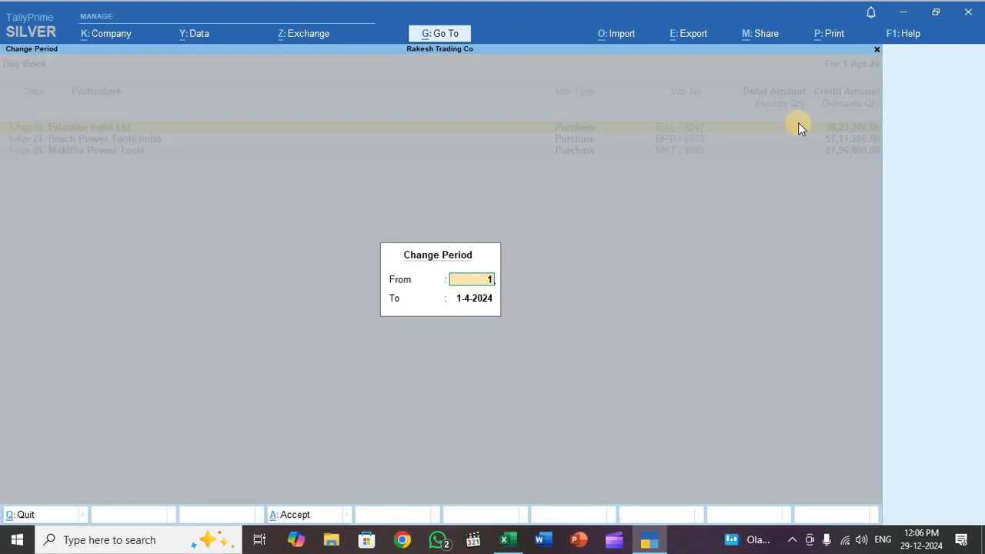
pyautogui.write('.4')
pyautogui.press('Return')
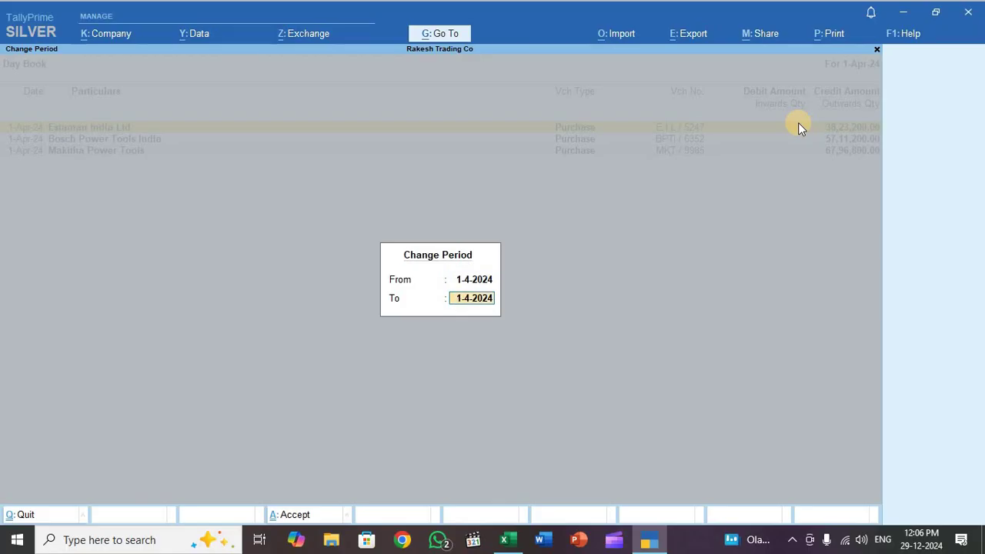
pyautogui.write('30.6')
pyautogui.press('Return')
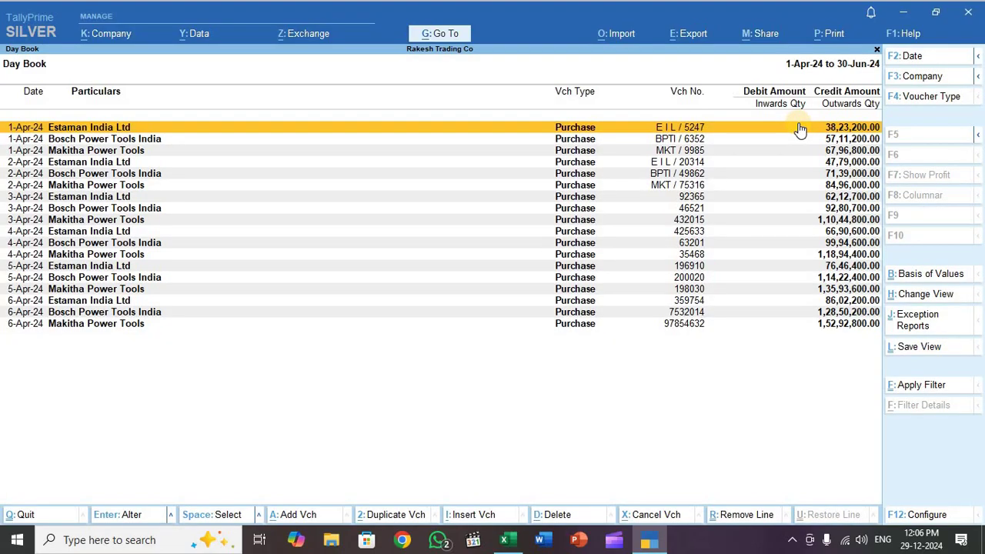
# Step: Review the imported purchase vouchers in the Day Book, checking their dates, suppliers, voucher numbers and amounts
pyautogui.press('Down')
pyautogui.press('Down')
pyautogui.press('Down')
pyautogui.press('Down')
pyautogui.press('Down')
pyautogui.press('Down')
pyautogui.press('Down')
pyautogui.press('Down')
pyautogui.press('Down')
pyautogui.press('Down')
pyautogui.press('Down')
pyautogui.press('Down')
pyautogui.press('Down')
pyautogui.press('Down')
pyautogui.press('Down')
pyautogui.press('Down')
pyautogui.press('Down')
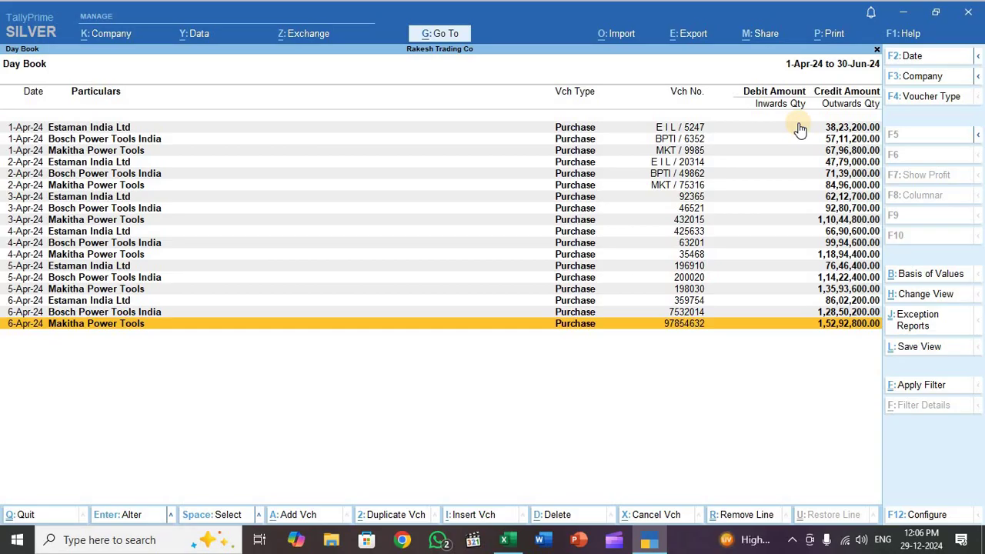
pyautogui.press('Up')
pyautogui.press('Up')
pyautogui.press('Up')
pyautogui.press('Up')
pyautogui.press('Up')
pyautogui.press('Up')
pyautogui.press('Up')
pyautogui.press('Up')
pyautogui.press('Up')
pyautogui.press('Up')
pyautogui.press('Up')
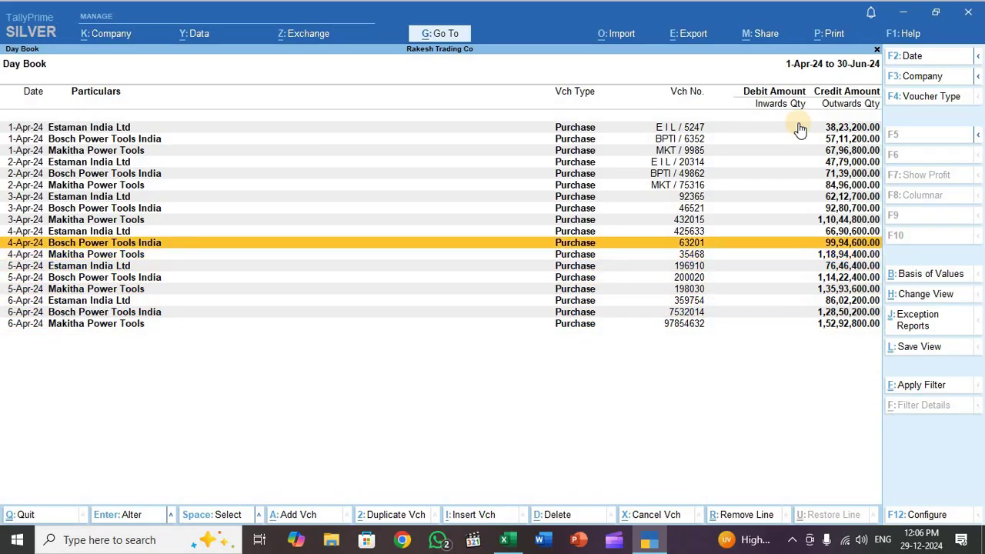
pyautogui.press('Up')
pyautogui.press('Up')
pyautogui.press('Up')
pyautogui.press('Up')
pyautogui.press('Up')
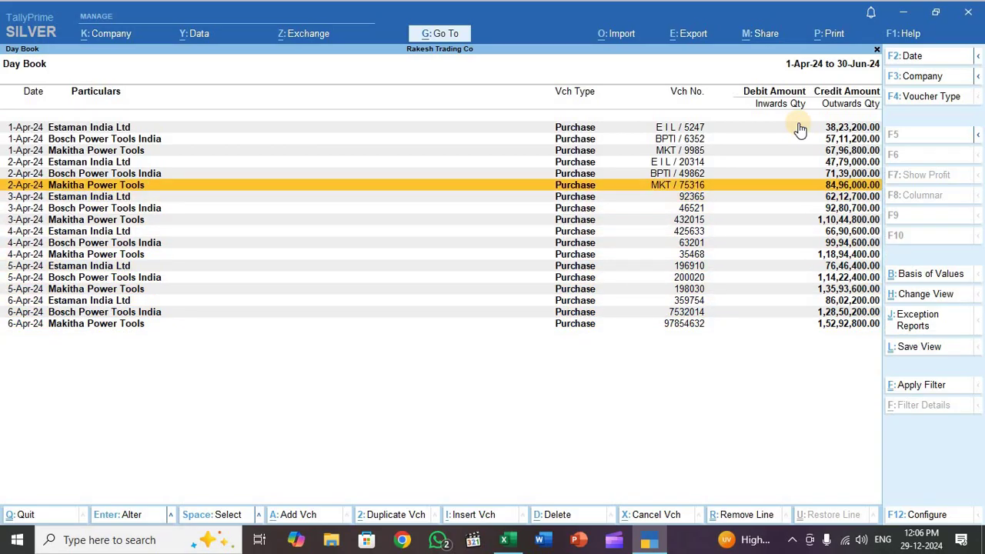
pyautogui.press('Up')
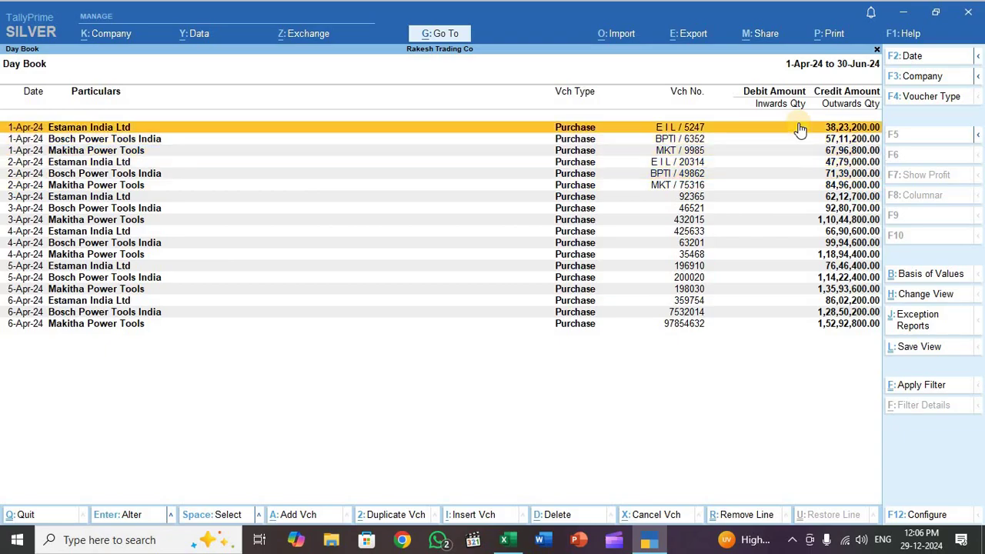
# Step: Open the first Estaman India Ltd purchase voucher of 1-Apr-24 and display its party details
pyautogui.doubleClick(801, 130)
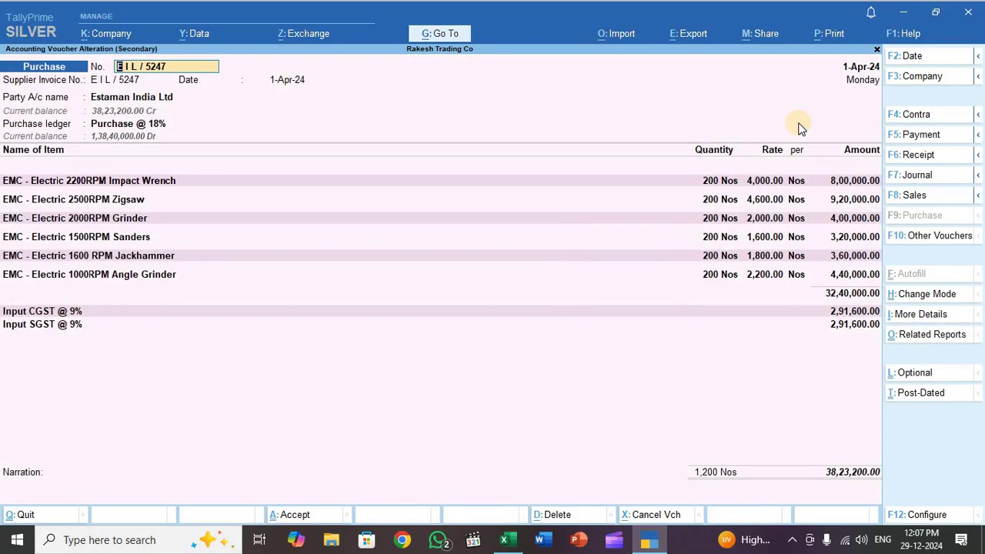
pyautogui.press('Return')
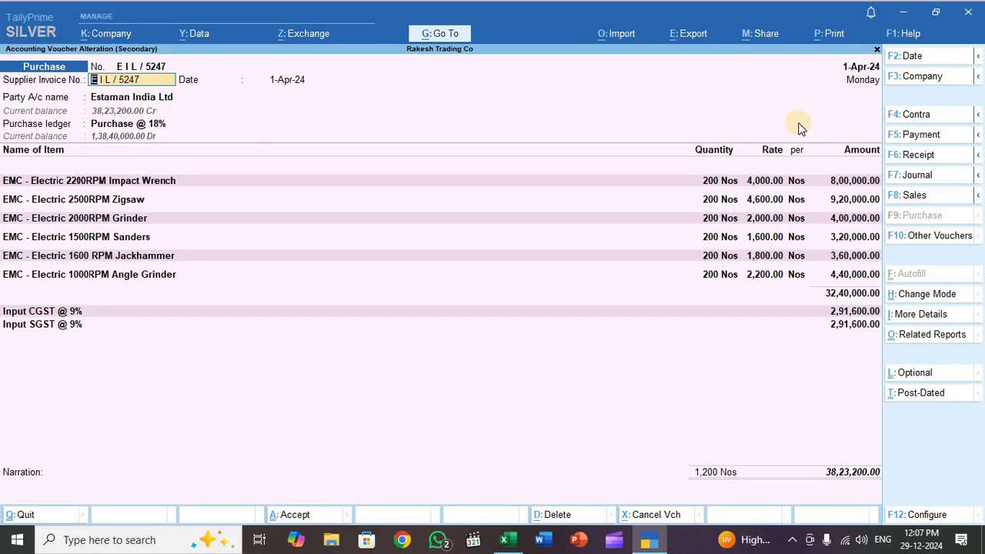
pyautogui.press('Return')
pyautogui.press('Return')
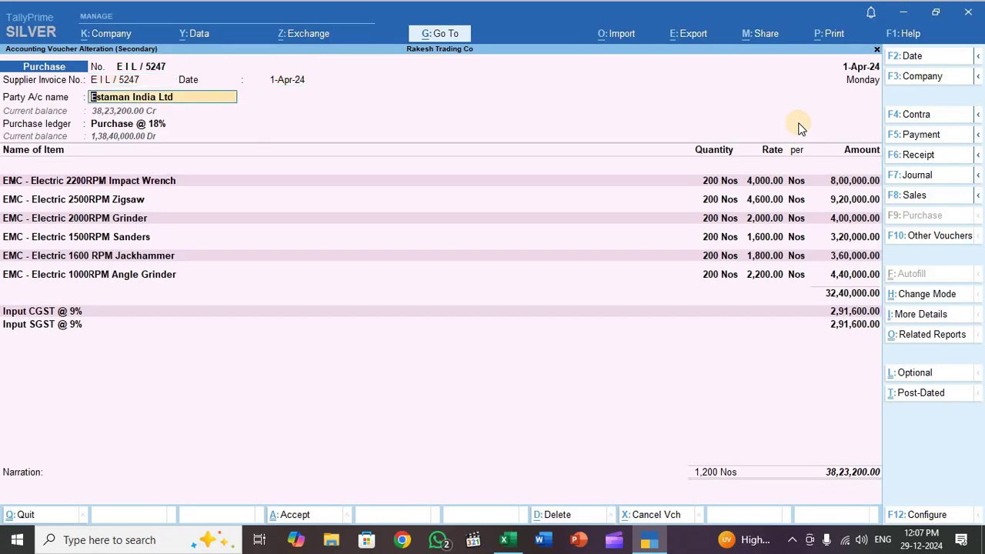
pyautogui.click(801, 129)
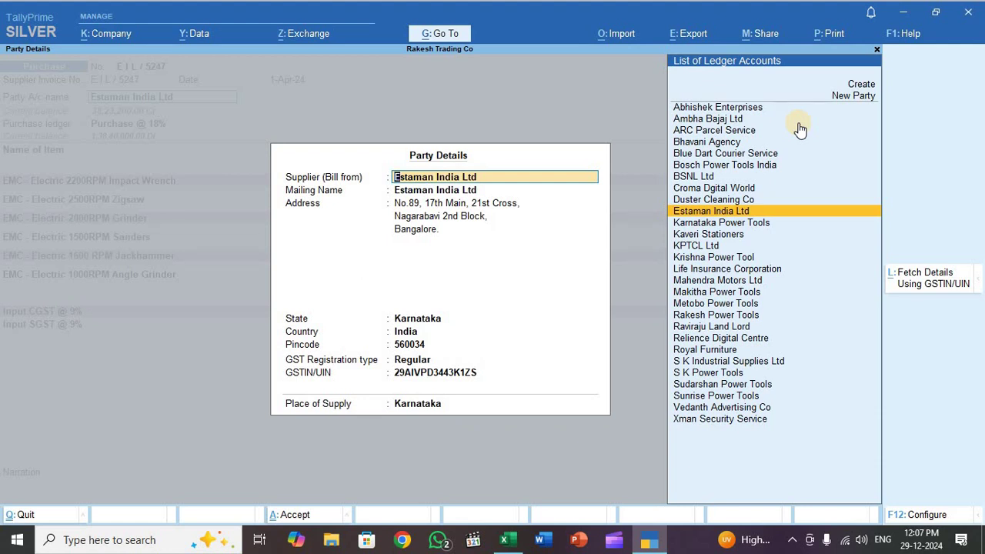
# Step: Check the supplier's mailing name, address, state, GST registration and place of supply in the party details, keeping them as imported
pyautogui.press('Return')
pyautogui.press('Return')
pyautogui.press('Return')
pyautogui.press('Return')
pyautogui.press('Return')
pyautogui.press('Return')
pyautogui.press('Return')
pyautogui.press('Return')
pyautogui.press('Return')
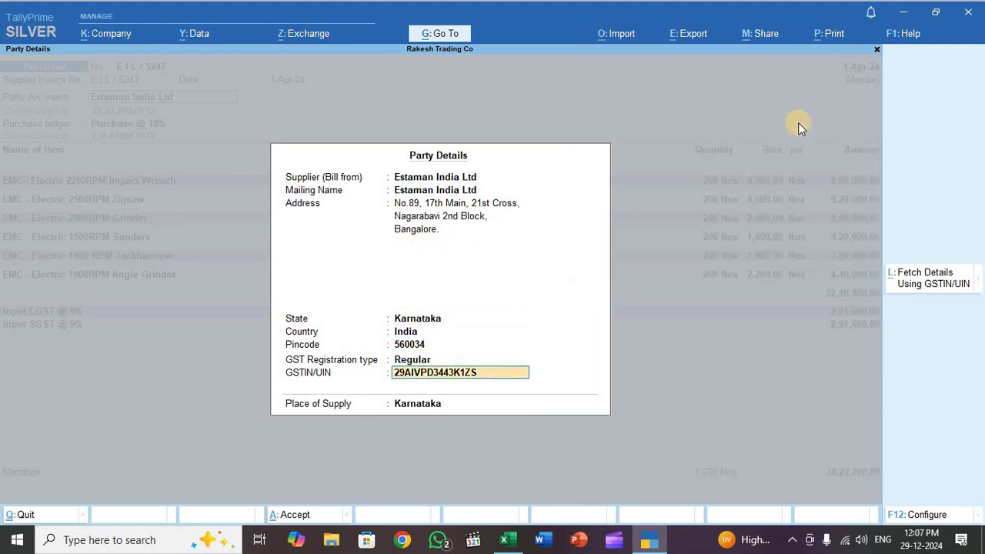
pyautogui.press('Return')
pyautogui.press('Return')
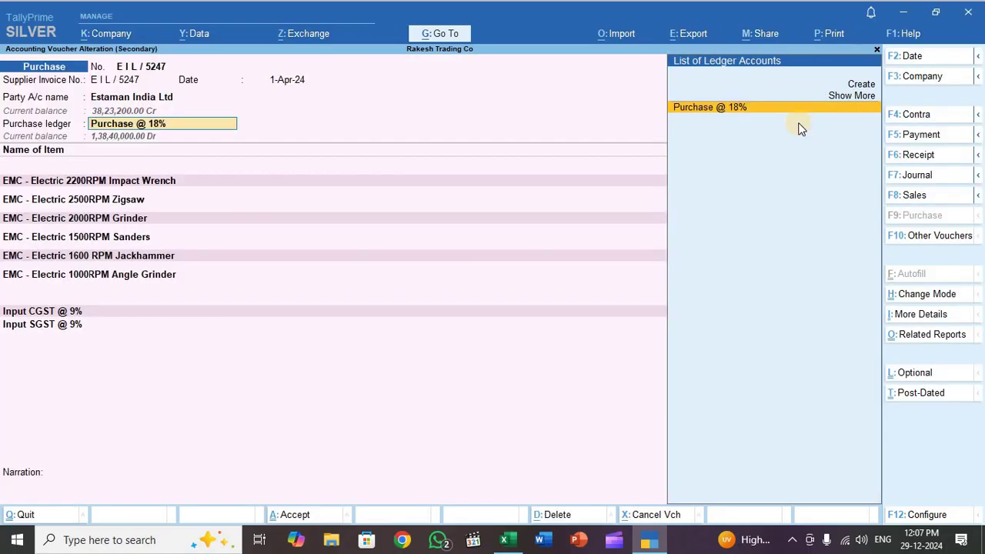
# Step: Check the purchase ledger and each of the EMC item lines for quantity, rate, unit and amount, from Impact Wrench to Angle Grinder
pyautogui.press('Return')
pyautogui.press('Return')
pyautogui.press('Return')
pyautogui.press('Return')
pyautogui.press('Return')
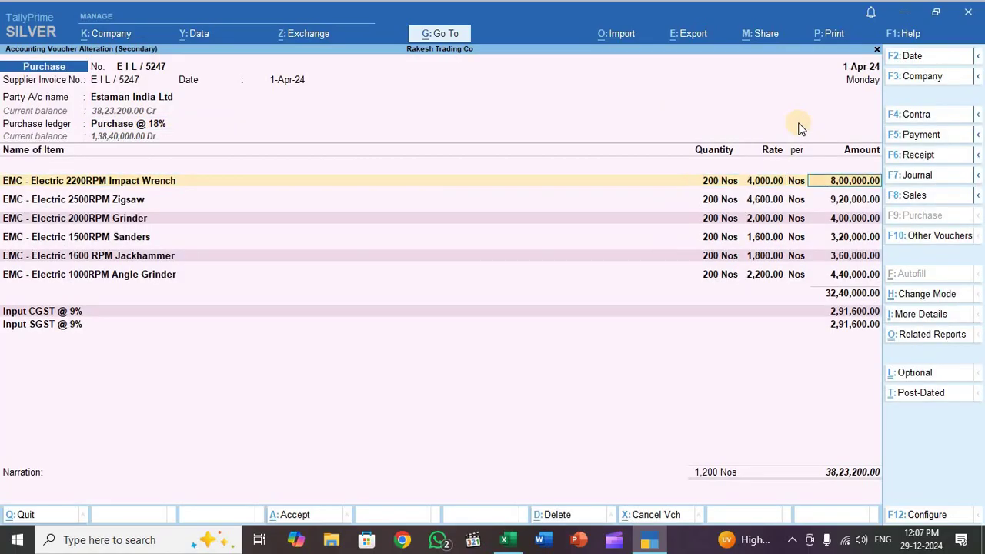
pyautogui.press('Return')
pyautogui.press('Return')
pyautogui.press('Return')
pyautogui.press('Return')
pyautogui.press('Return')
pyautogui.press('Return')
pyautogui.press('Return')
pyautogui.press('Return')
pyautogui.press('Return')
pyautogui.press('Return')
pyautogui.press('Return')
pyautogui.press('Return')
pyautogui.press('Return')
pyautogui.press('Return')
pyautogui.press('Return')
pyautogui.press('Return')
pyautogui.press('Return')
pyautogui.press('Return')
pyautogui.press('Return')
pyautogui.press('Return')
pyautogui.press('Return')
pyautogui.press('Return')
pyautogui.press('Return')
pyautogui.press('Return')
pyautogui.press('Return')
pyautogui.press('Return')
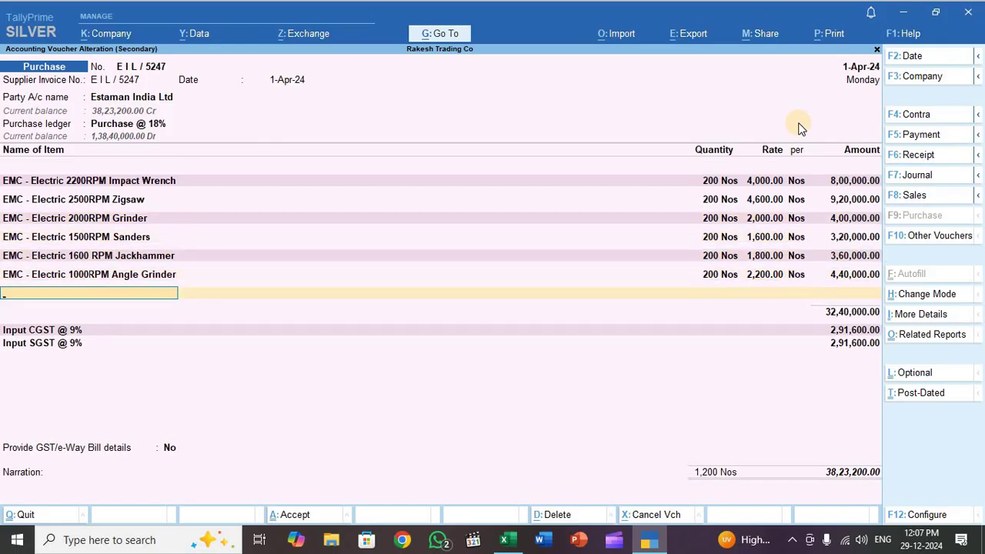
# Step: Check the Input CGST @ 9% and Input SGST @ 9% ledger lines below the voucher's items
pyautogui.press('Return')
pyautogui.press('Return')
pyautogui.press('Return')
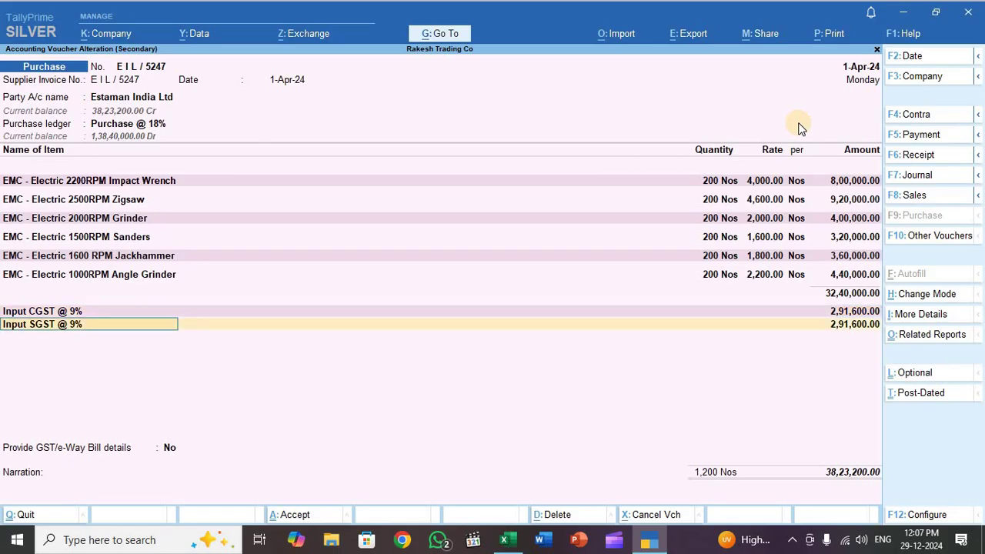
pyautogui.press('Return')
pyautogui.press('Return')
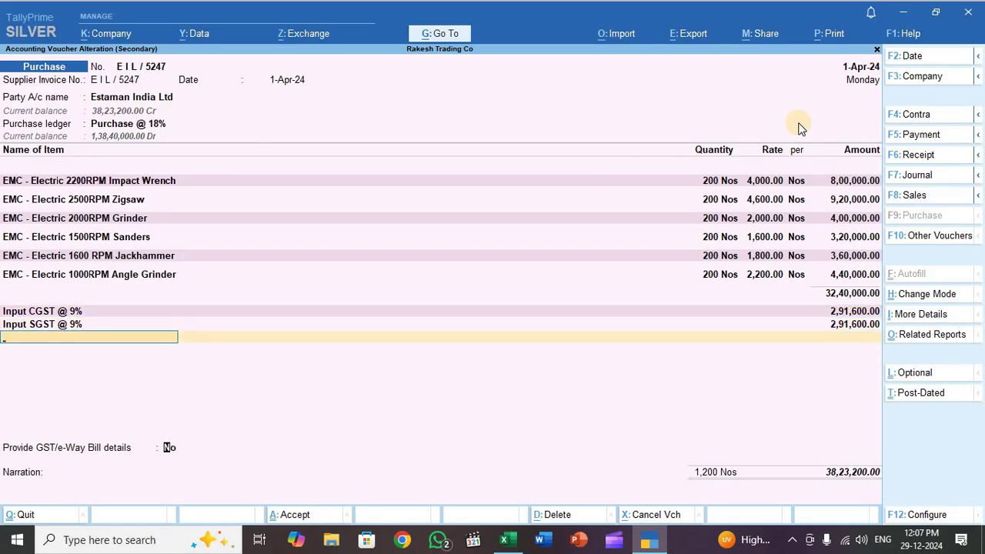
# Step: Keep GST/e-Way Bill details at No and the bill-wise New Ref E I L / 5247 due 1-Apr-24, and save the voucher
pyautogui.press('Return')
pyautogui.press('Return')
pyautogui.press('Return')
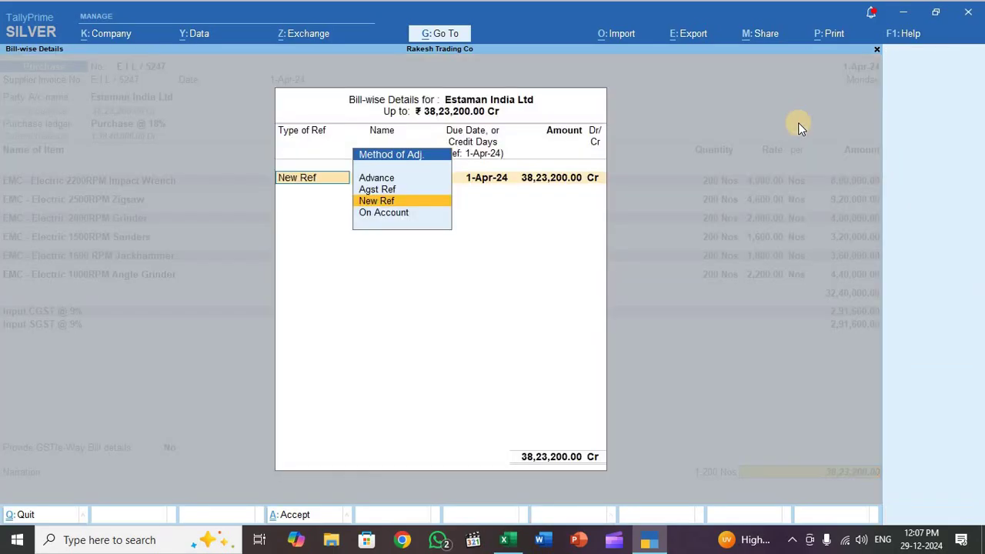
pyautogui.press('Return')
pyautogui.press('Return')
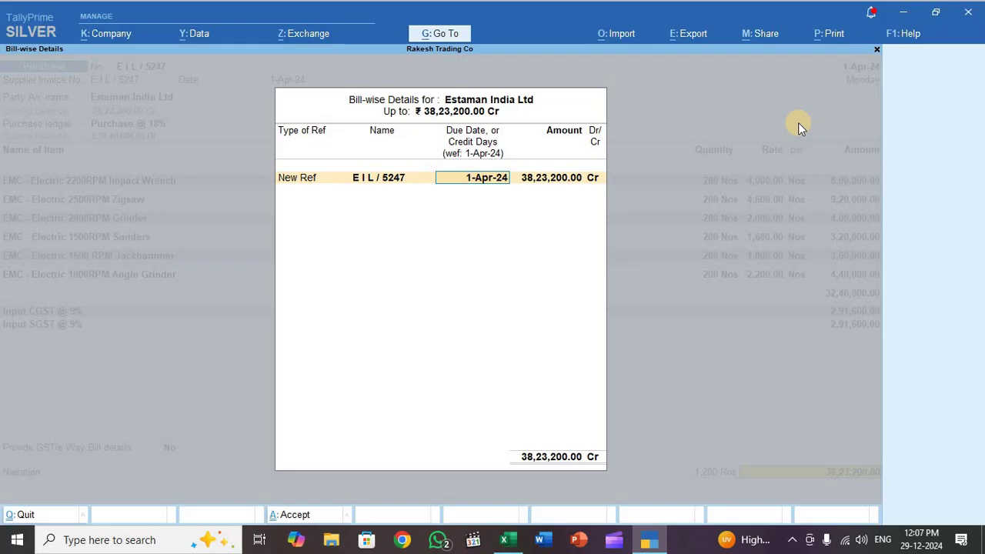
pyautogui.press('Return')
pyautogui.press('Return')
pyautogui.press('Return')
pyautogui.press('Return')
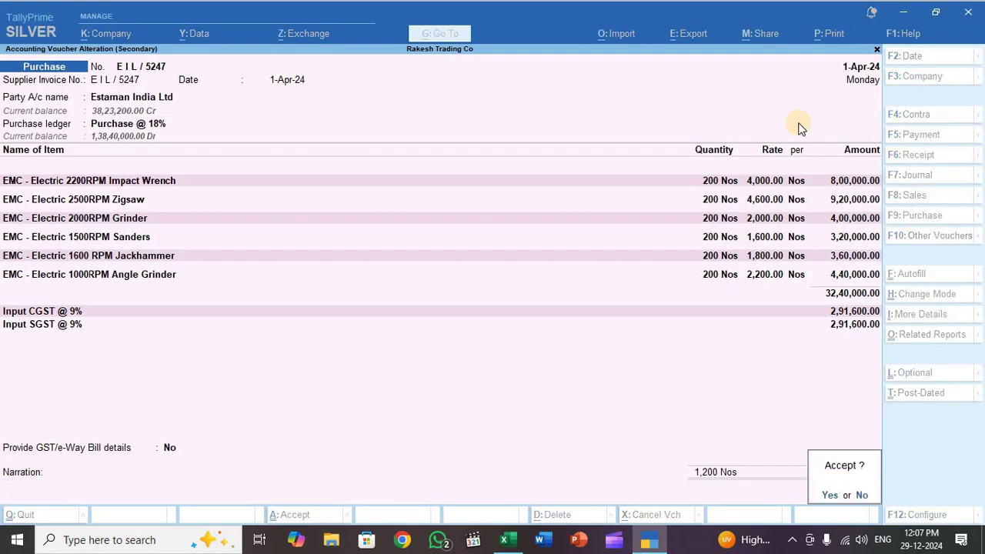
pyautogui.press('Return')
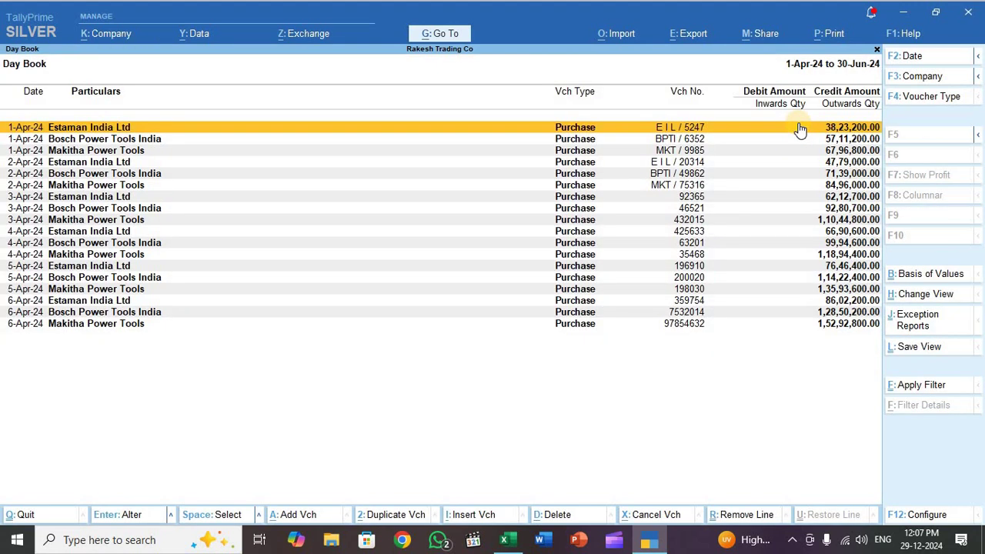